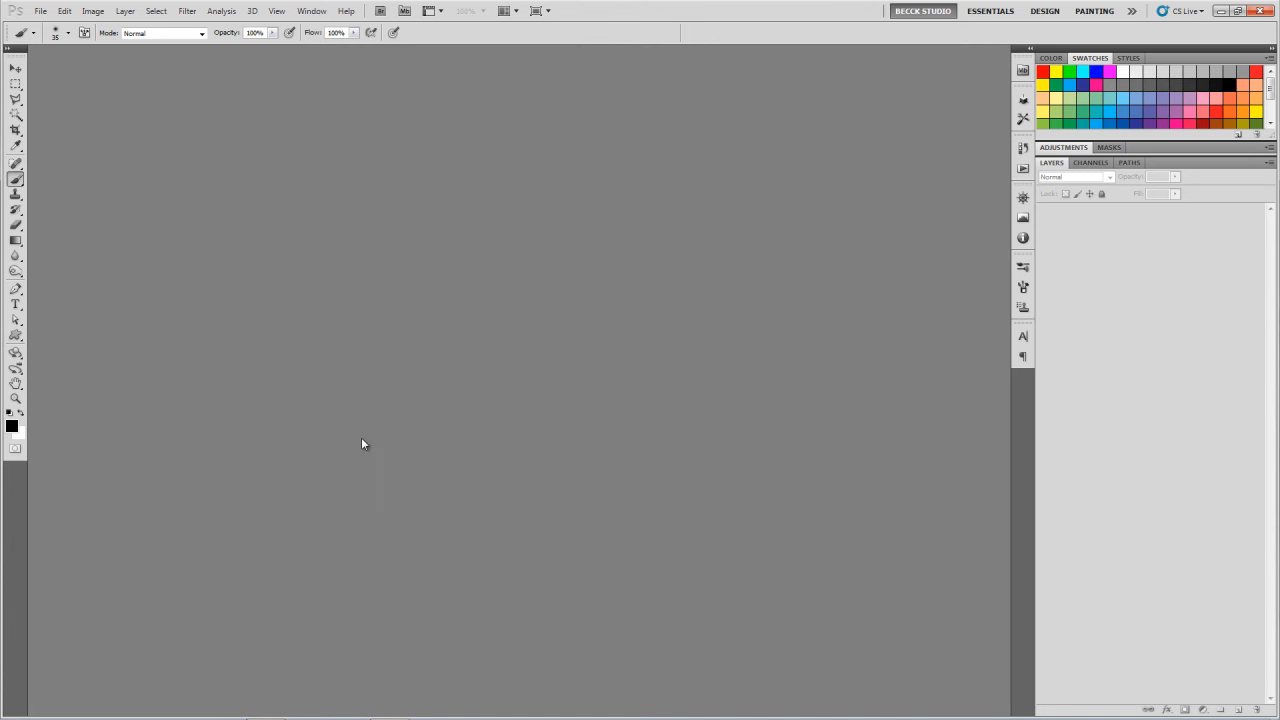
Create a new document from the Web preset at 1152 x 864 pixels, 72 pixels/inch, RGB Color with white background
left_click(40, 10)
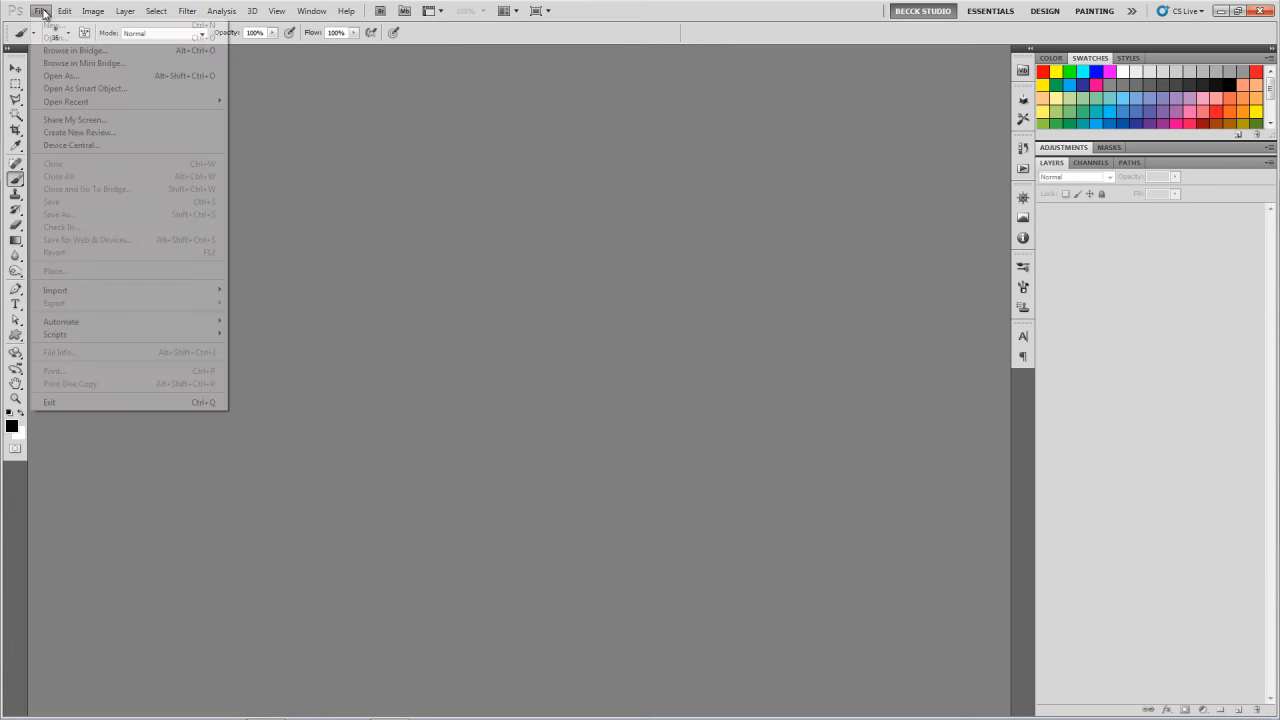
left_click(48, 26)
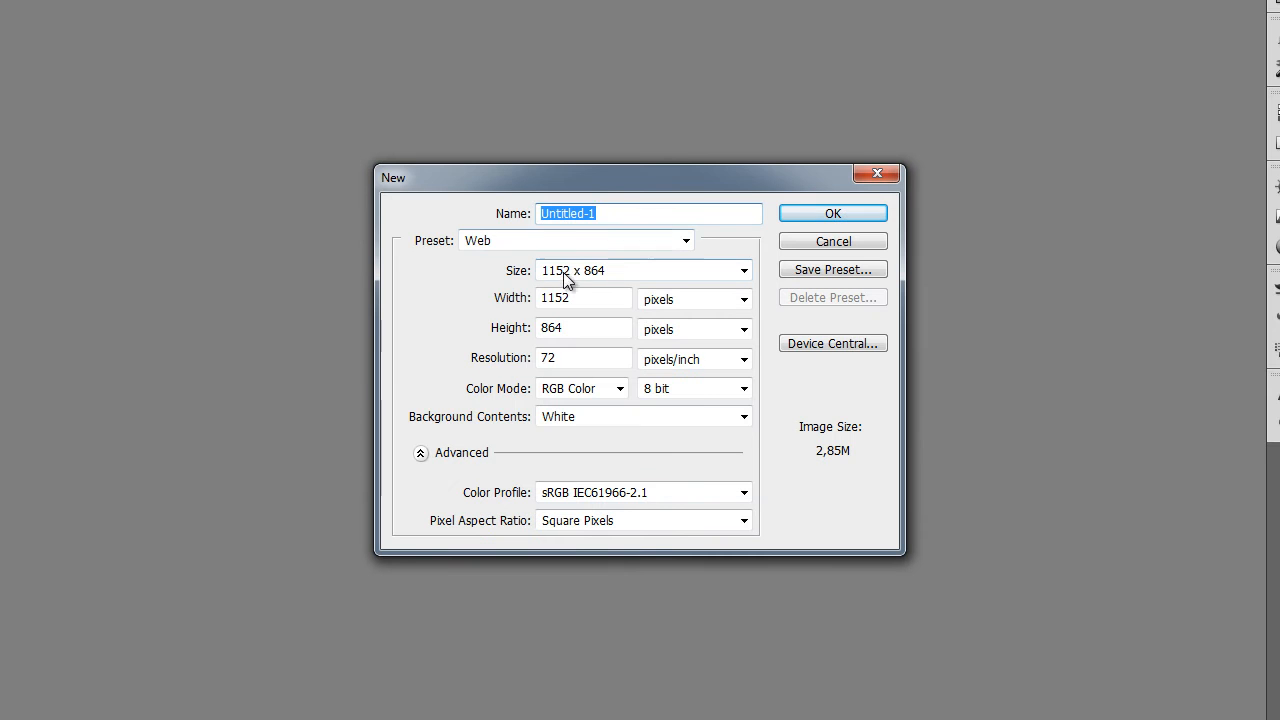
left_click(643, 243)
left_click(643, 243)
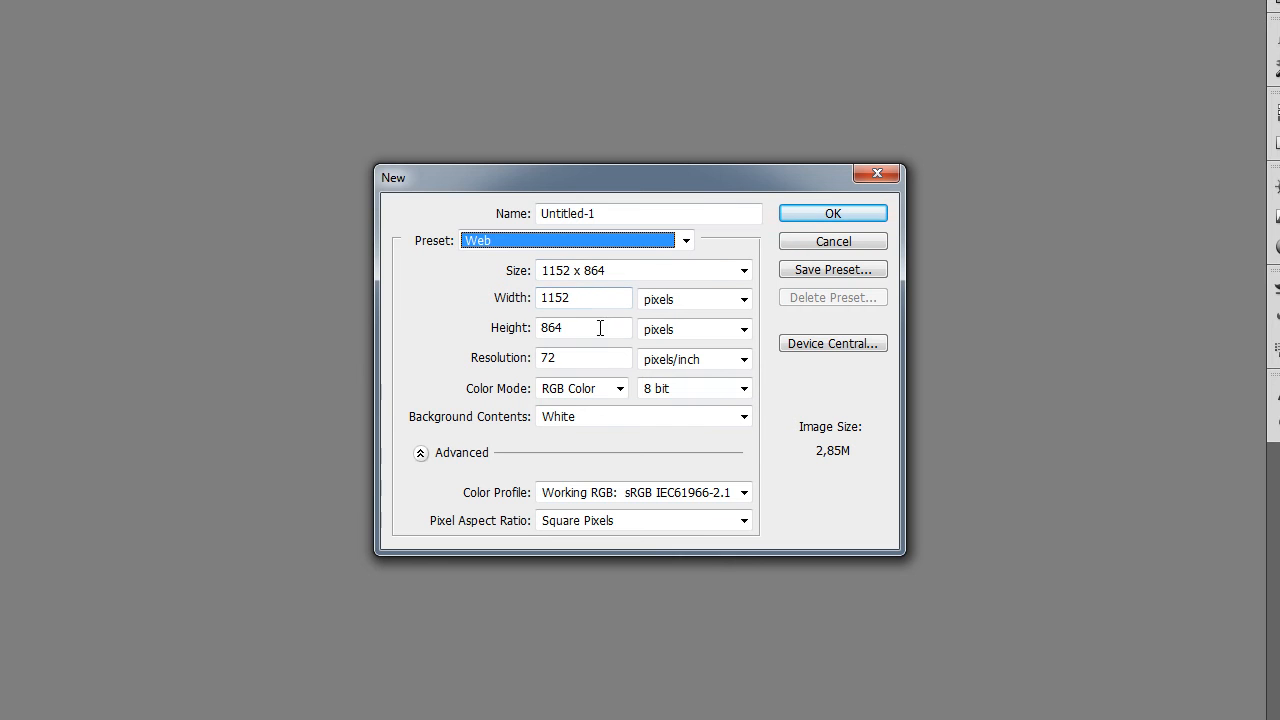
left_click_drag(686, 177, 669, 210)
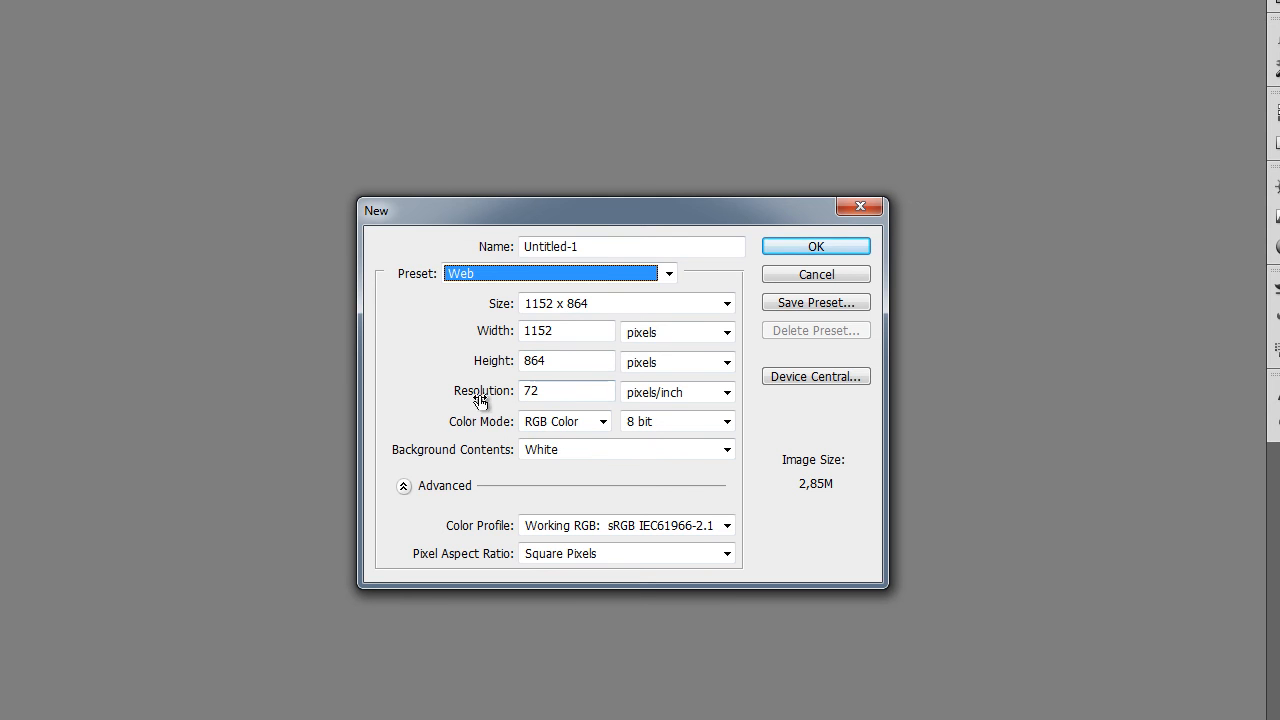
double_click(529, 397)
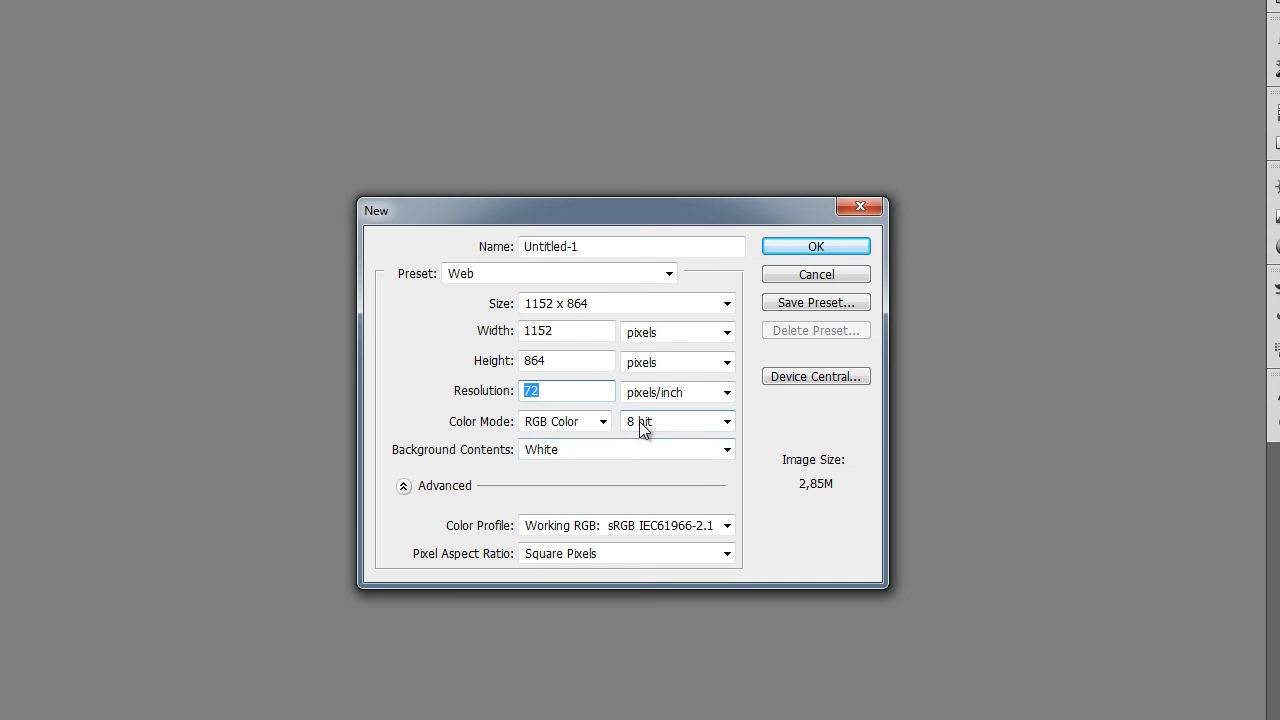
left_click(777, 251)
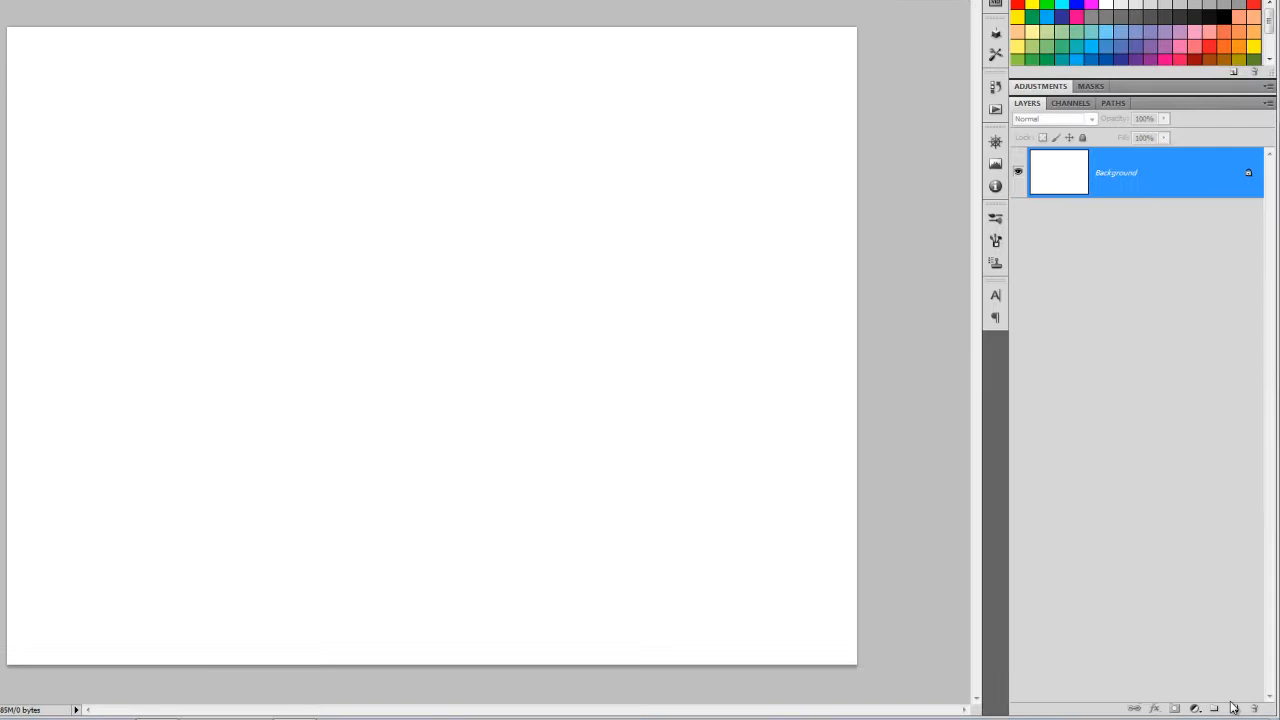
Add a new layer above the background and fill it with the Clouds render filter using the default colours
left_click(1233, 707)
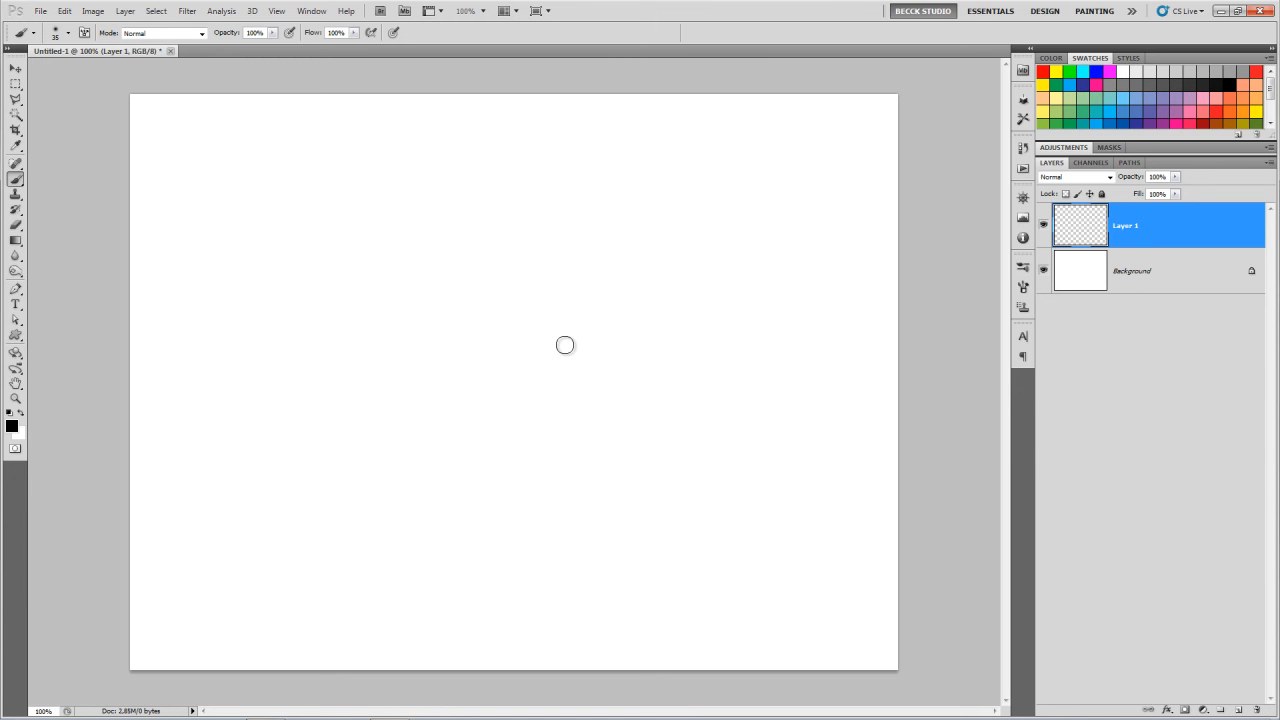
key("d")
left_click(189, 13)
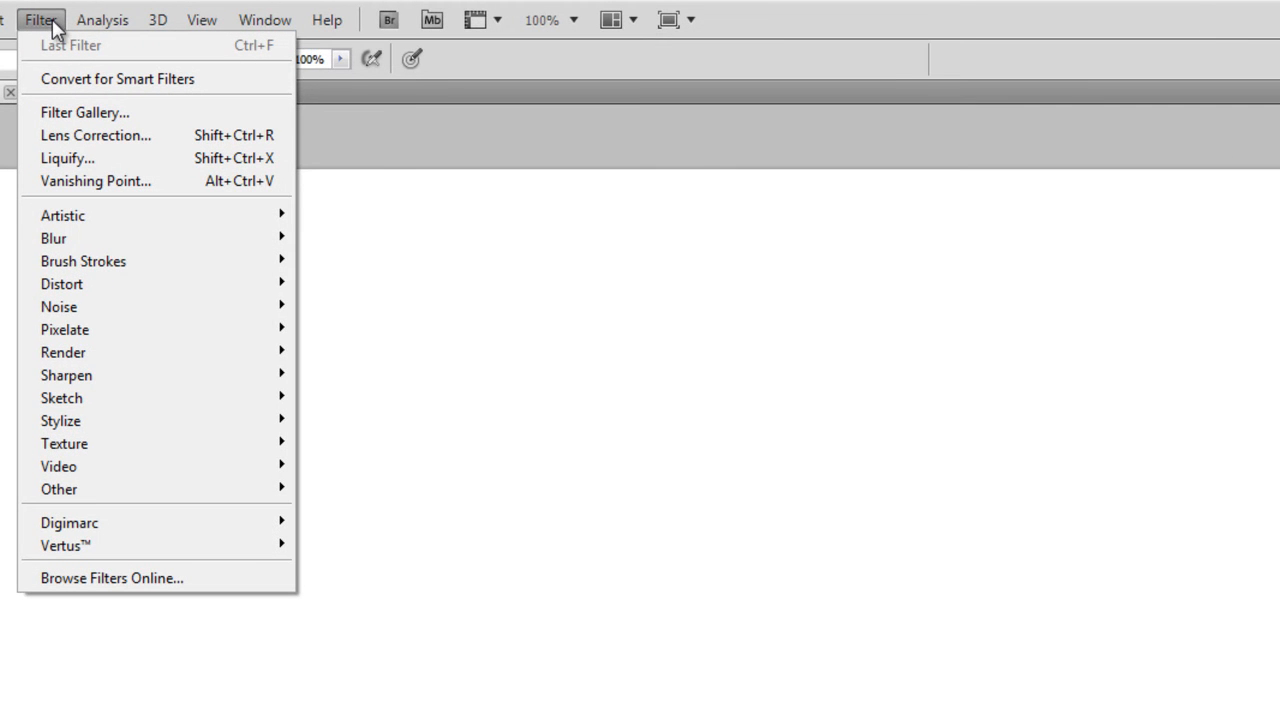
mouse_move(79, 360)
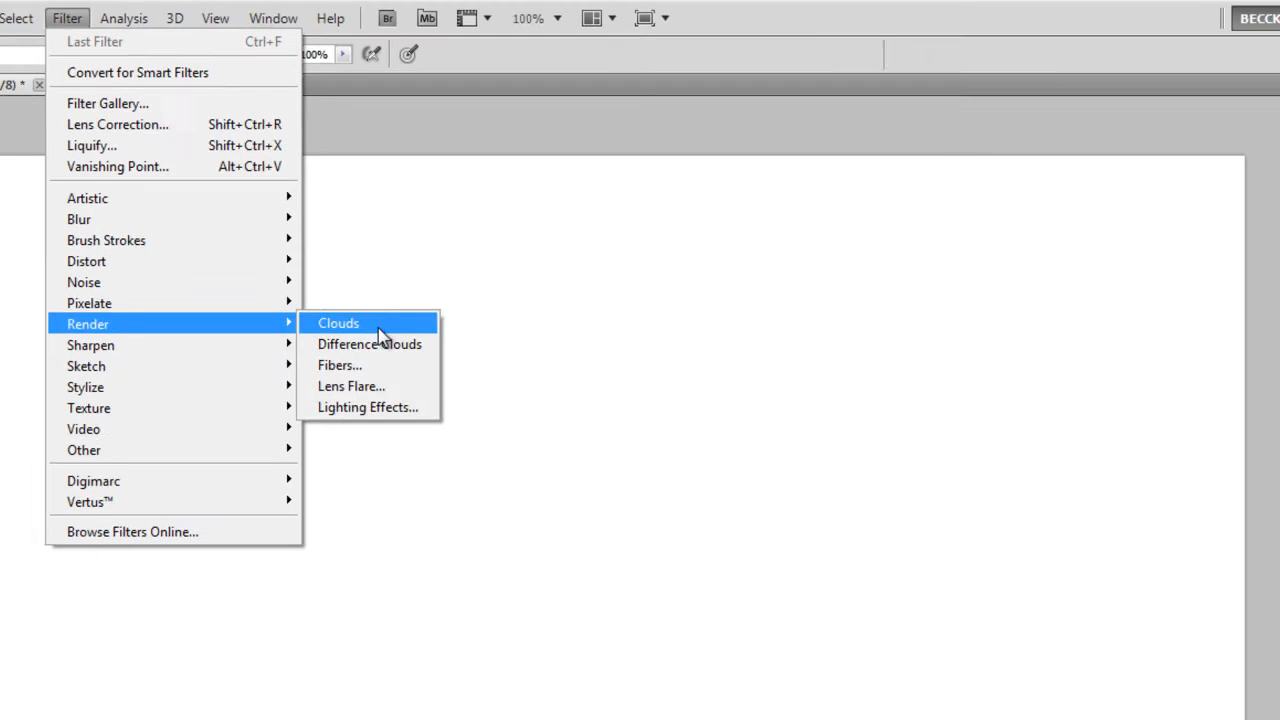
left_click(372, 354)
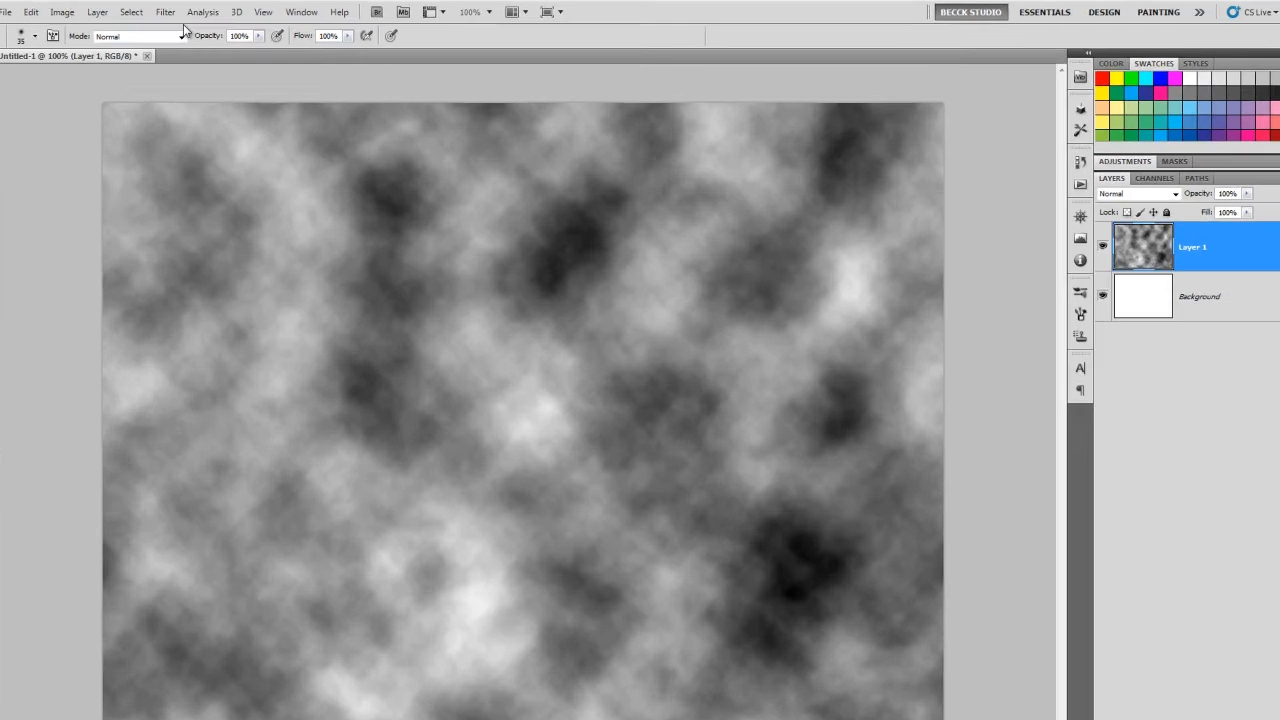
Start the Glass distortion filter on the clouds layer with distortion 20 and the Tiny Lens texture
left_click(166, 12)
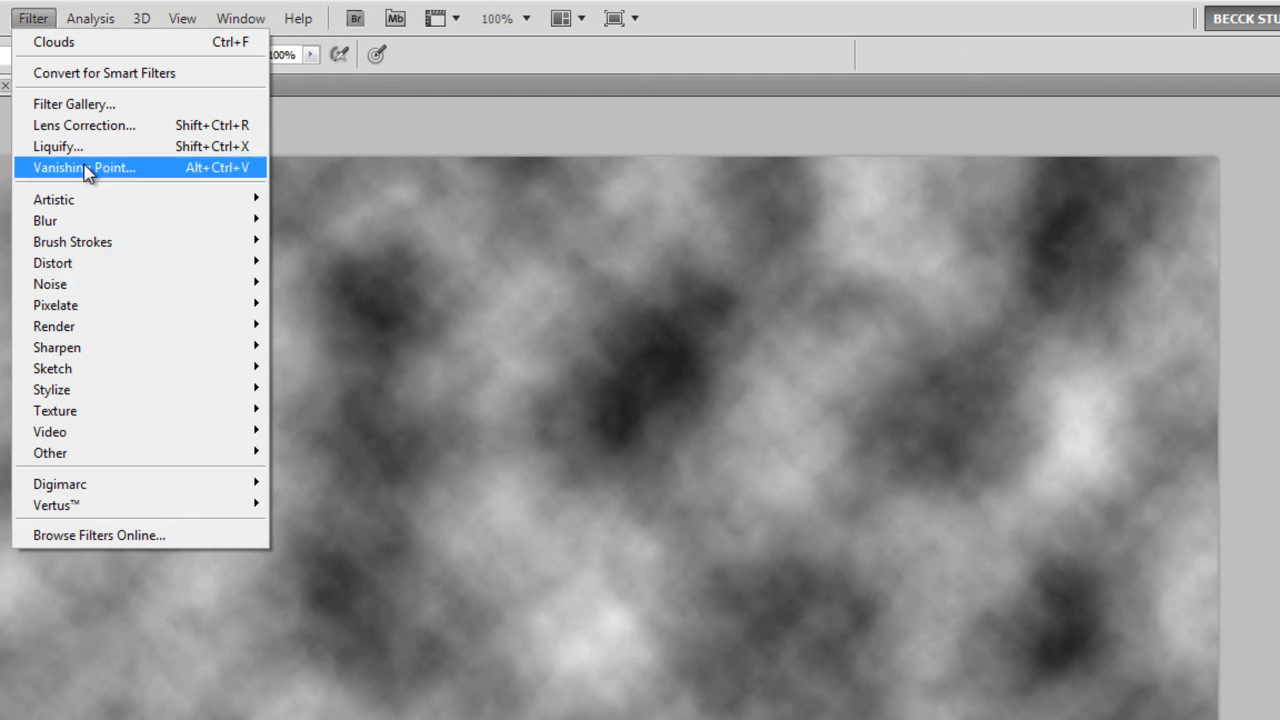
mouse_move(62, 265)
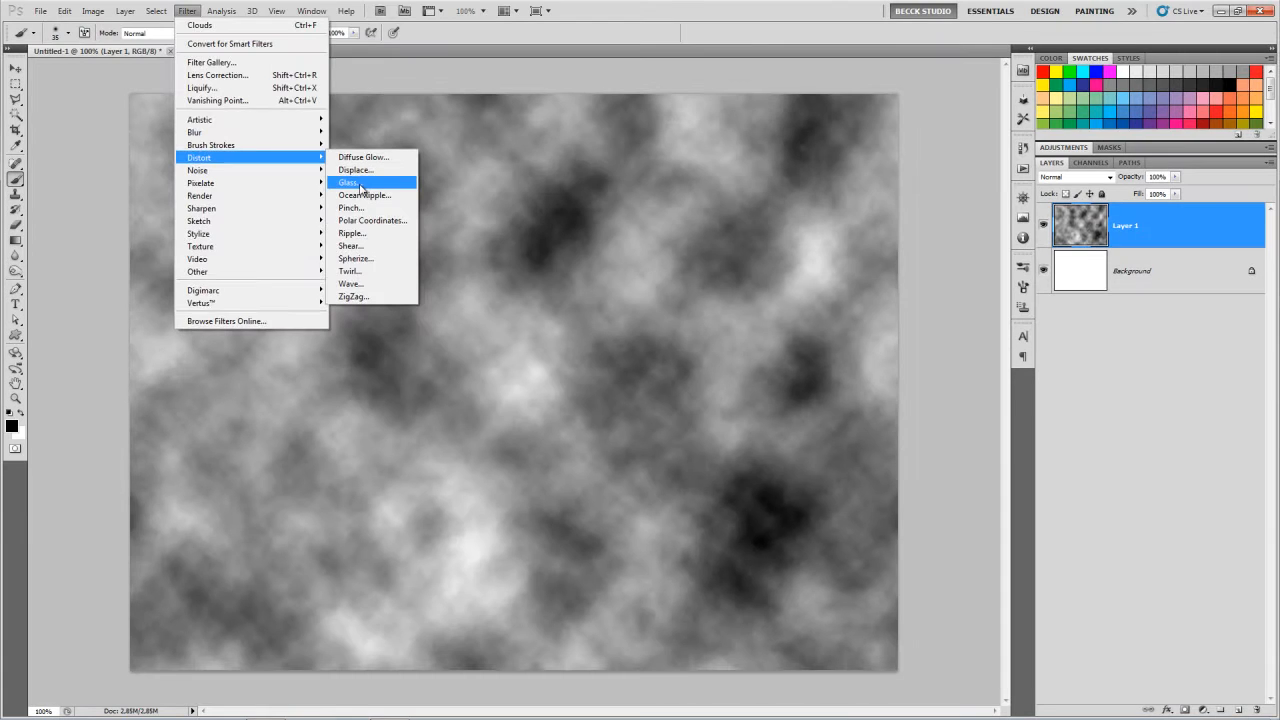
left_click(372, 184)
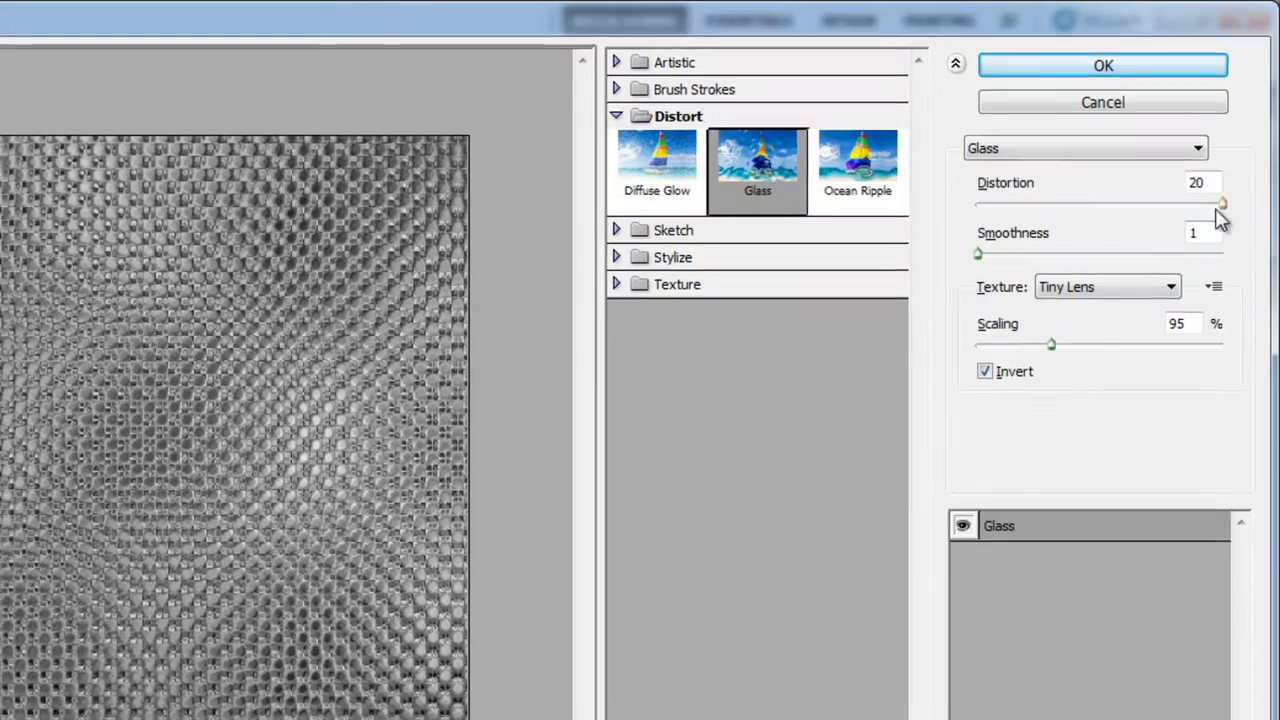
left_click(1249, 110)
mouse_move(1228, 208)
left_mouse_down()
mouse_move(1066, 214)
mouse_move(1246, 217)
left_mouse_up()
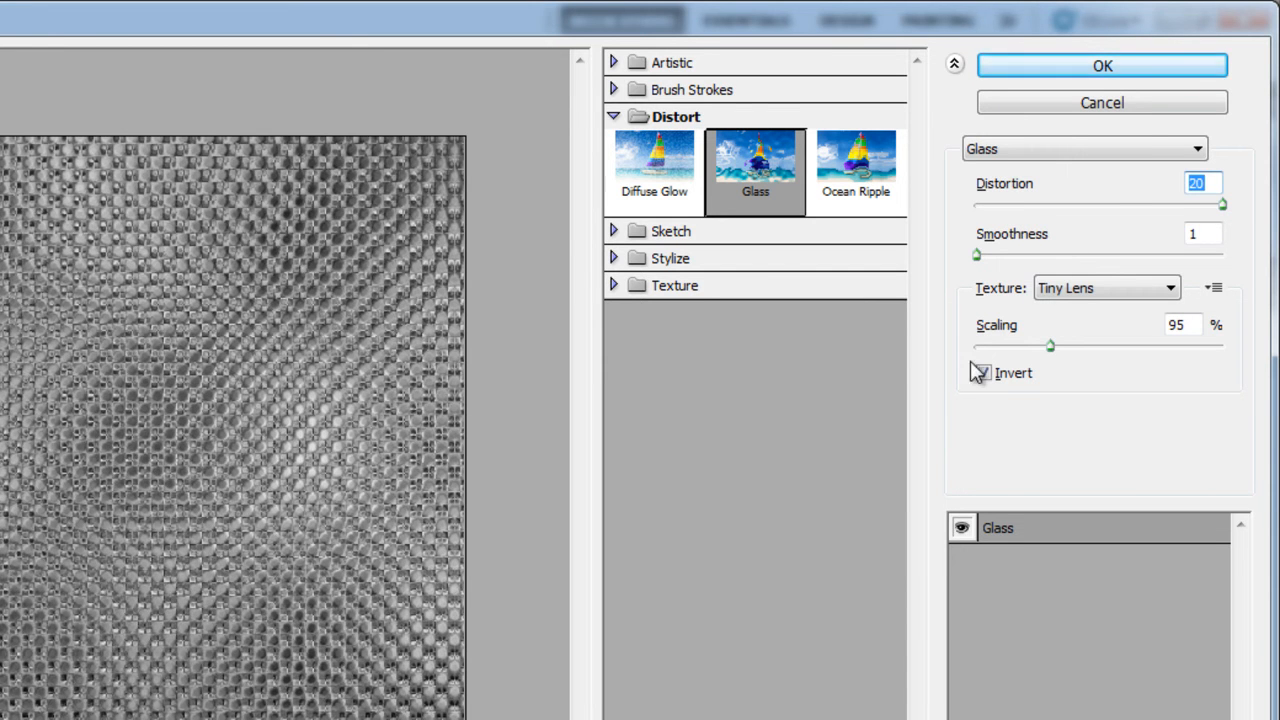
left_click(1160, 298)
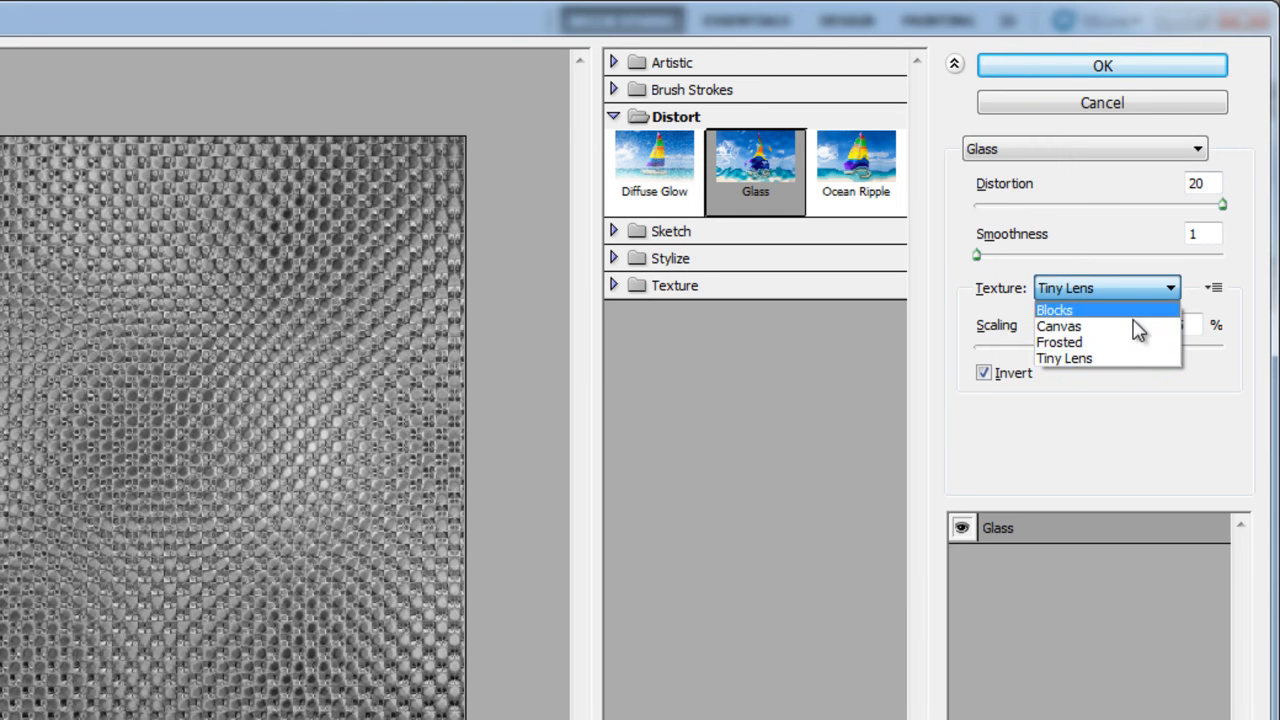
left_click(1118, 358)
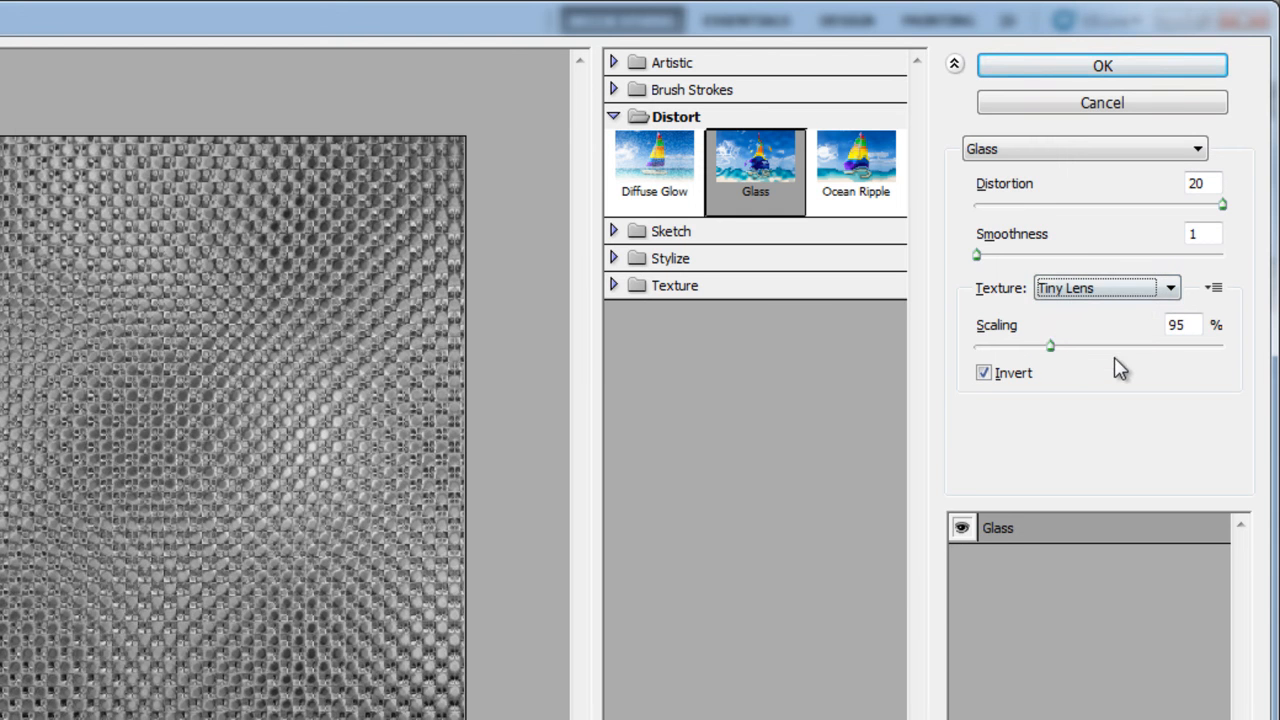
Set the Glass texture scaling to 90%, turn Invert off and apply the filter
left_click(1044, 340)
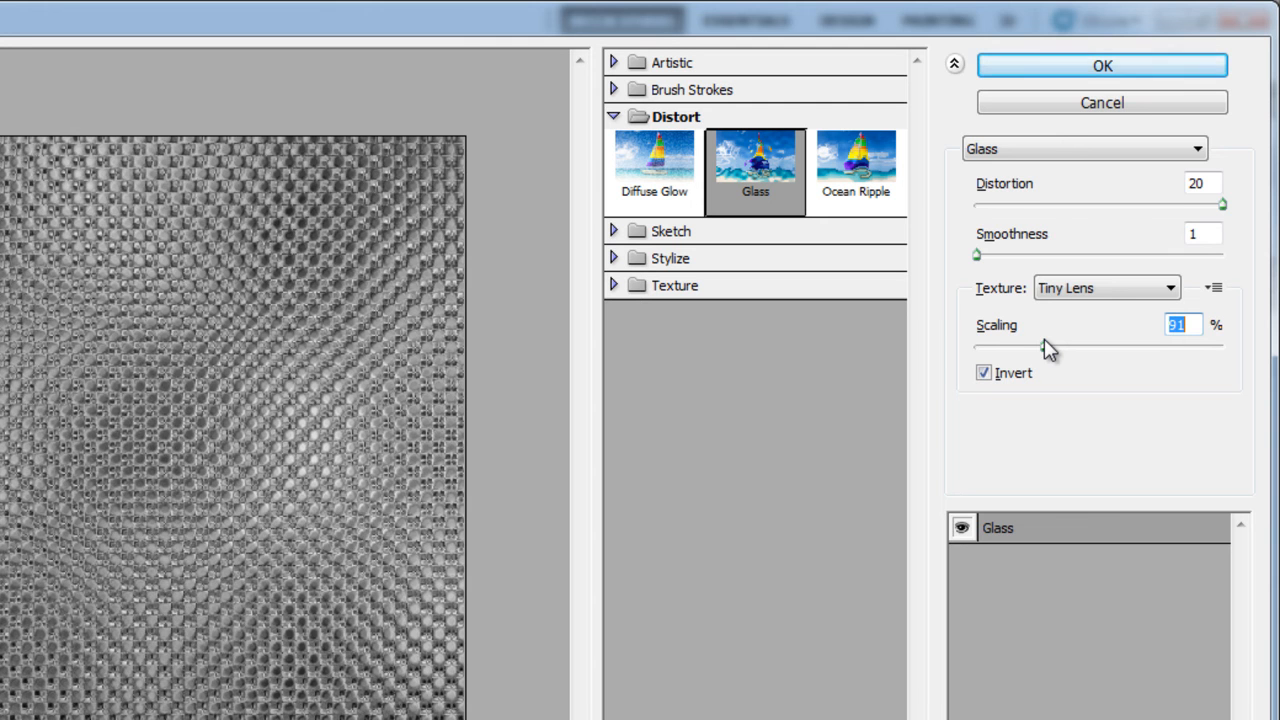
left_click_drag(1044, 340, 1046, 340)
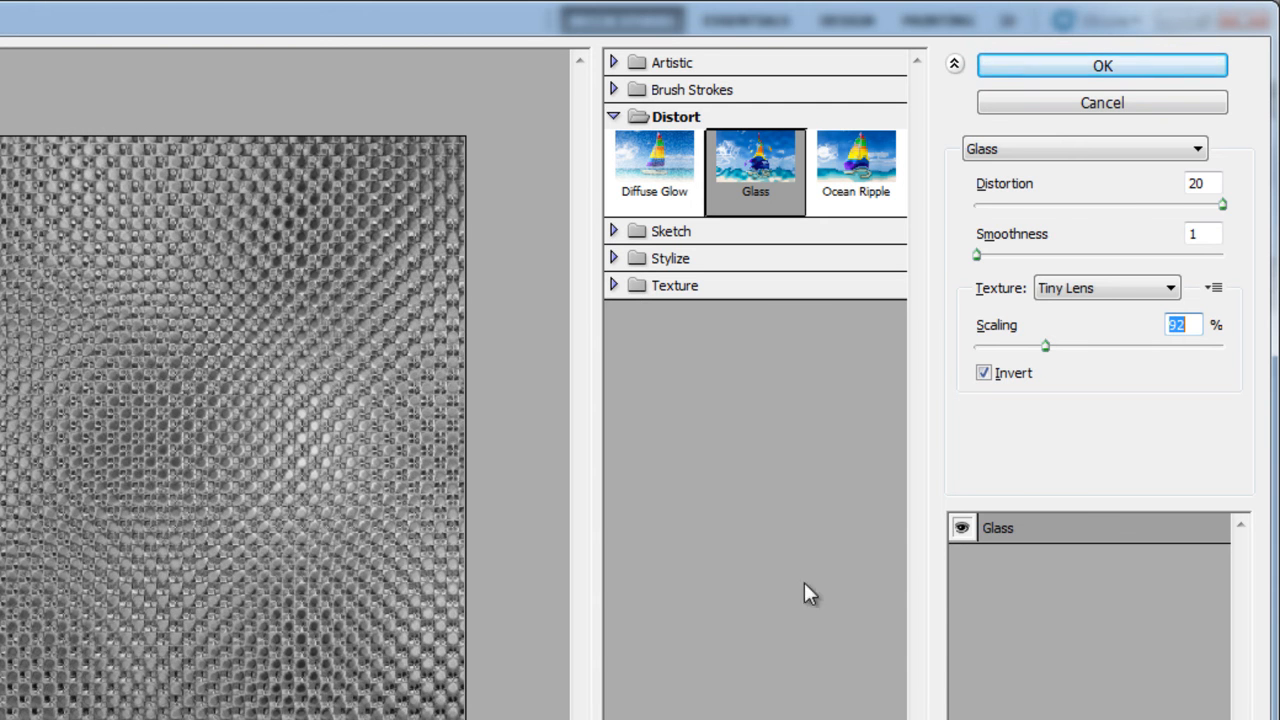
left_click(1012, 378)
left_click(1012, 378)
left_click(1012, 378)
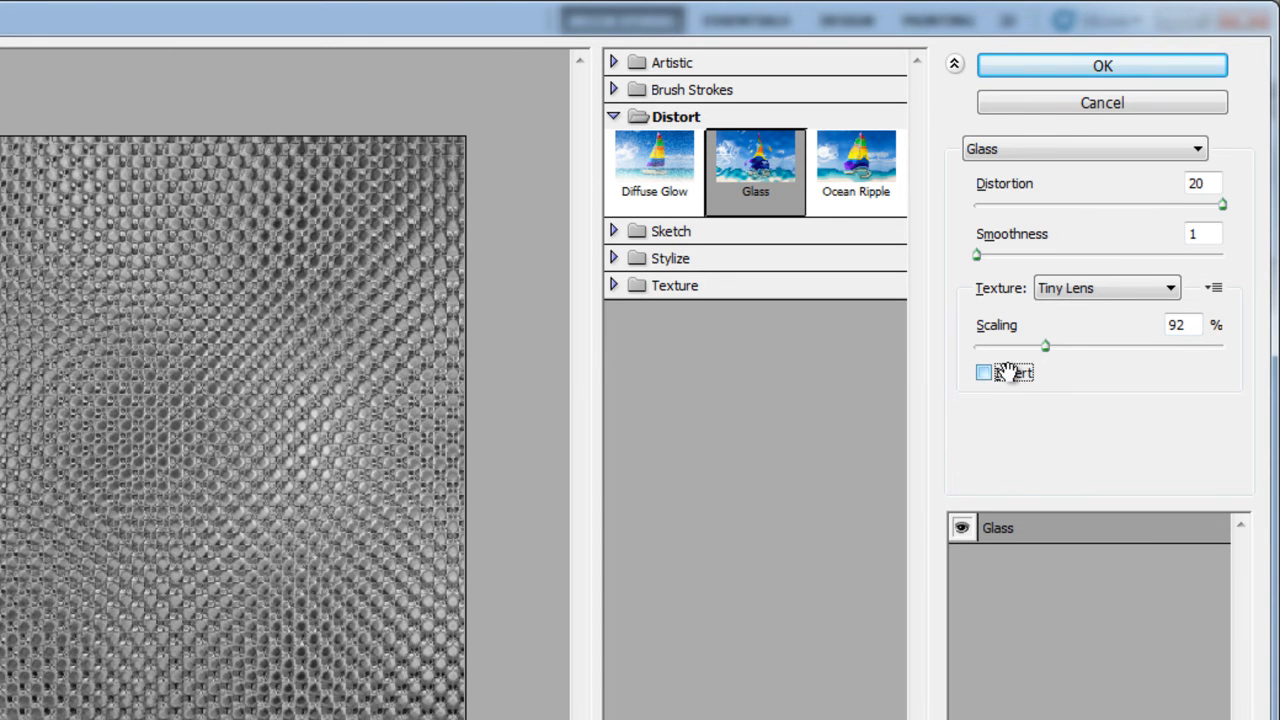
left_click(1043, 345)
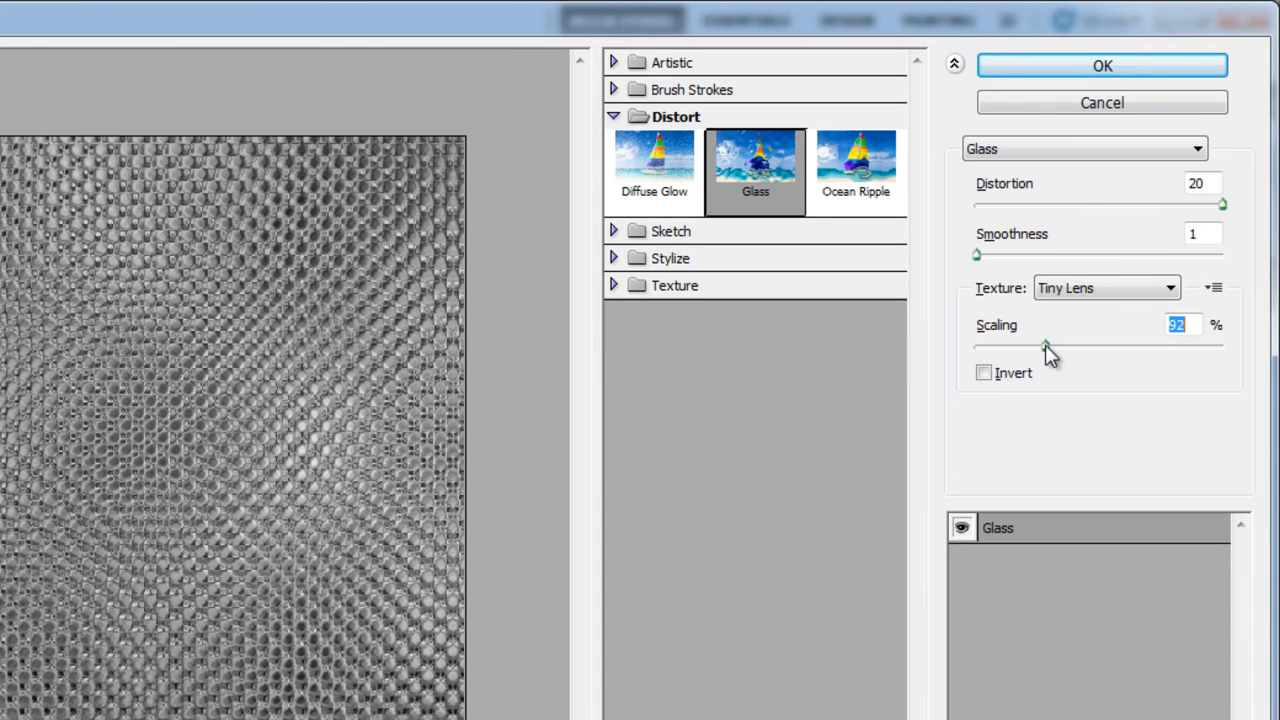
left_click_drag(1044, 346, 1040, 346)
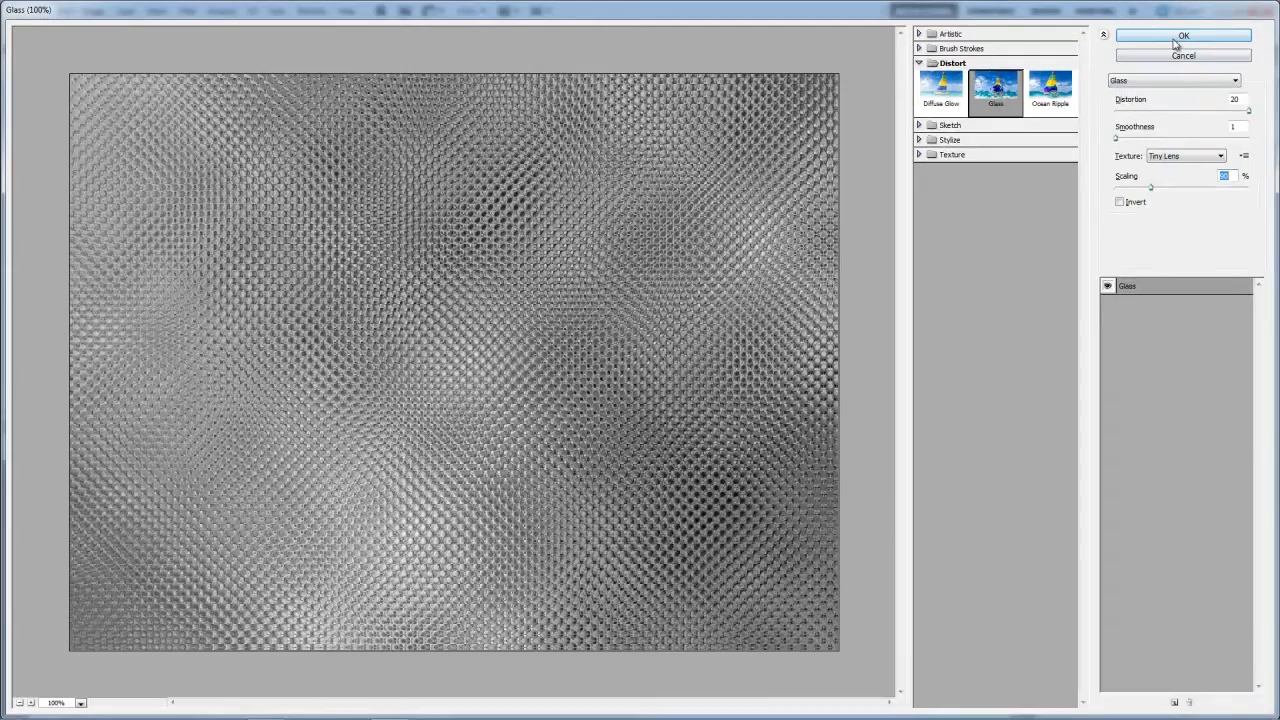
left_click(1099, 72)
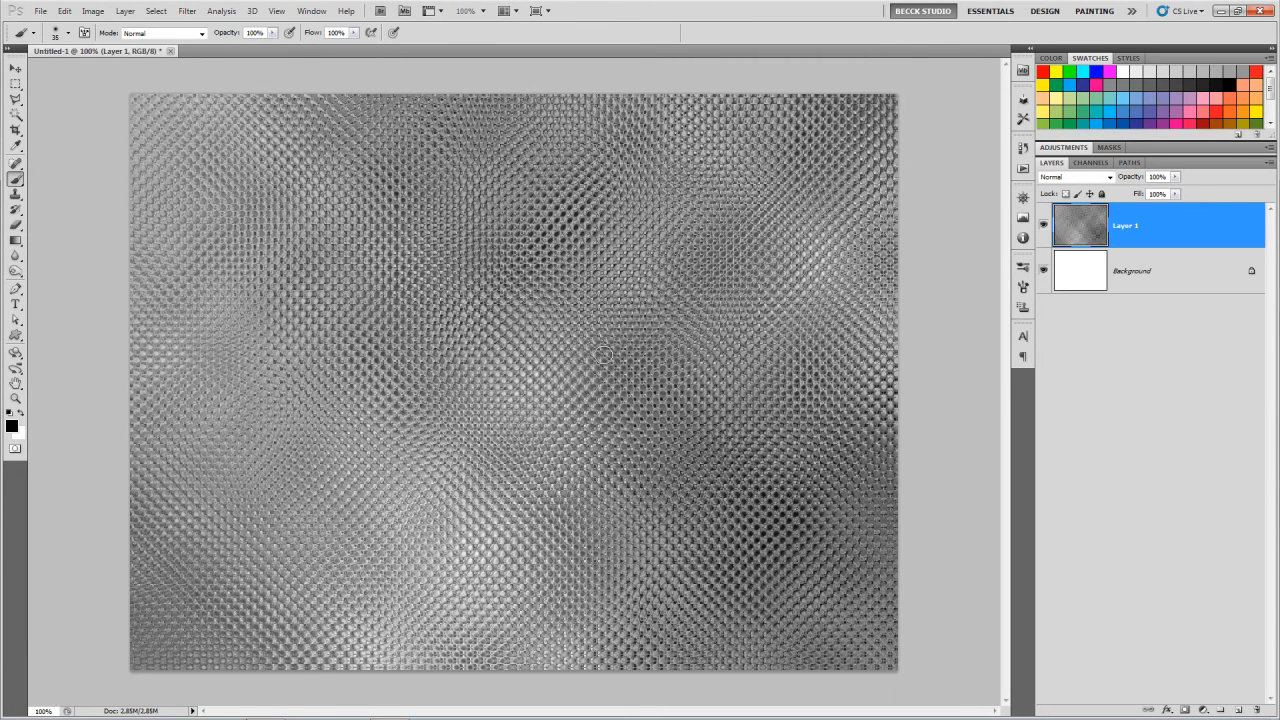
Adjust the textured layer's Levels with input black point 0, midtone 1,34 and white point 217, and apply them
key("ctrl+l")
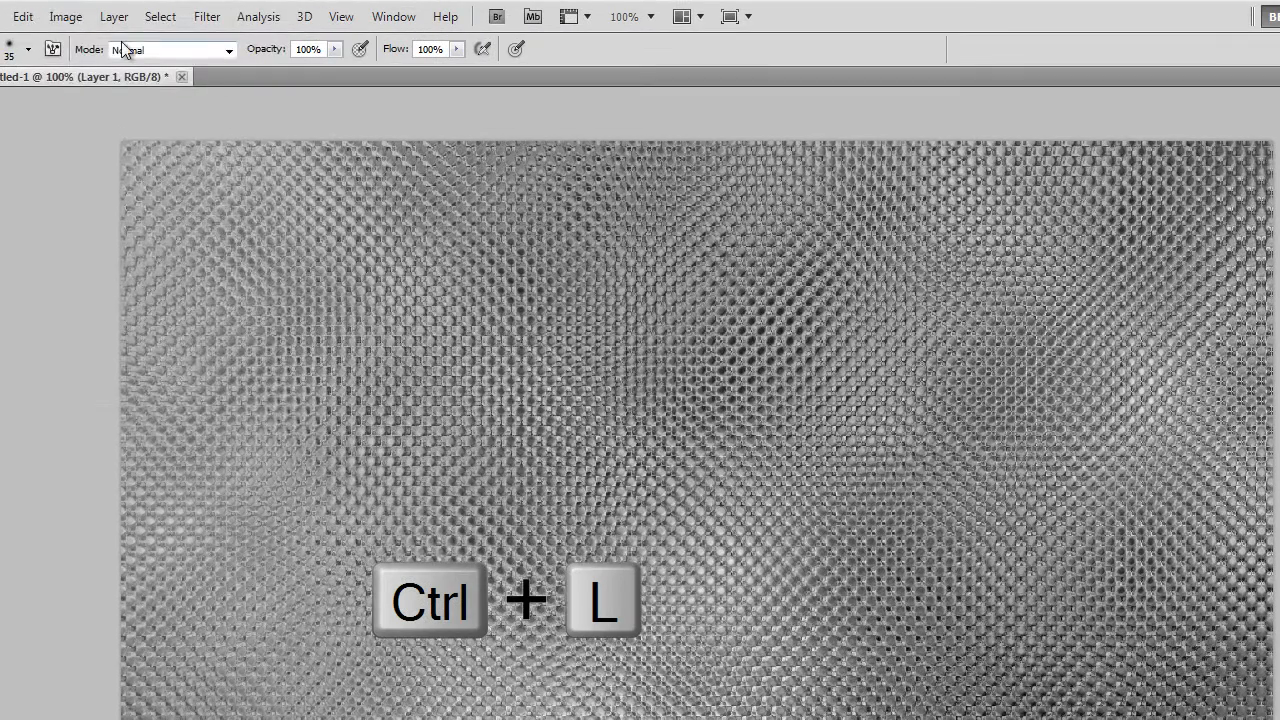
left_click(66, 18)
mouse_move(96, 70)
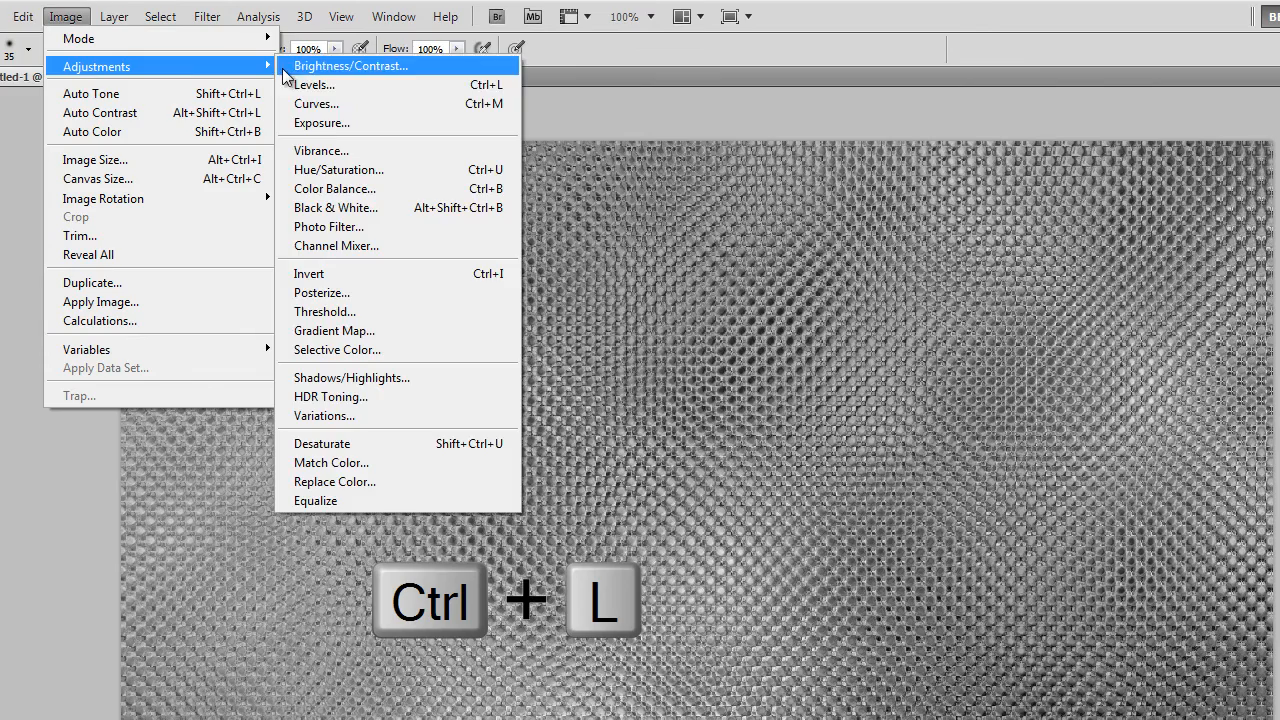
key("ctrl+l")
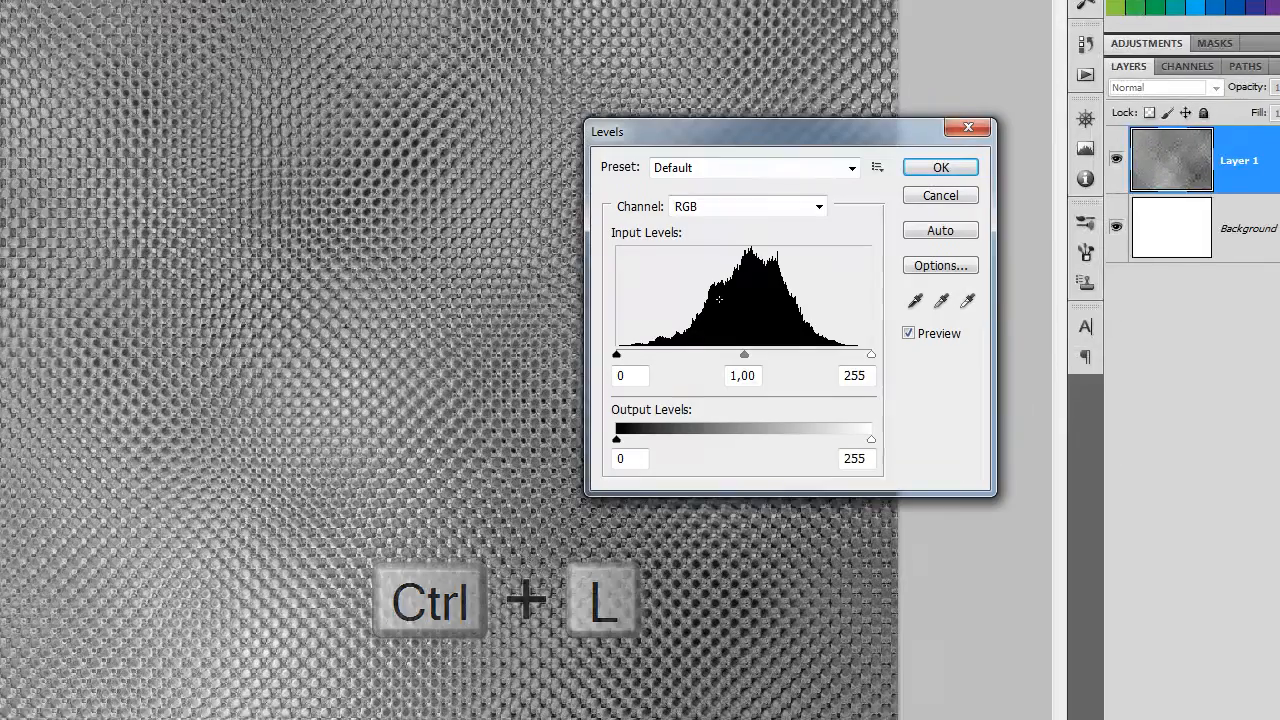
left_click_drag(791, 139, 724, 131)
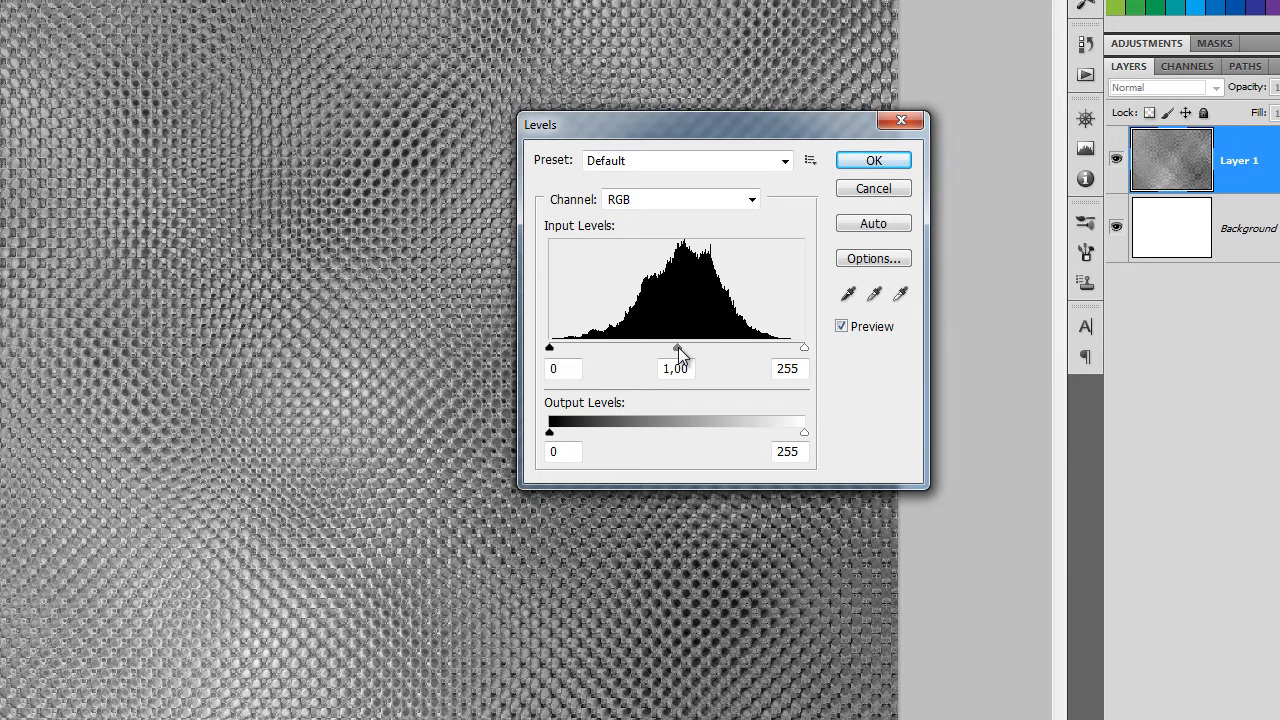
left_click_drag(678, 347, 650, 348)
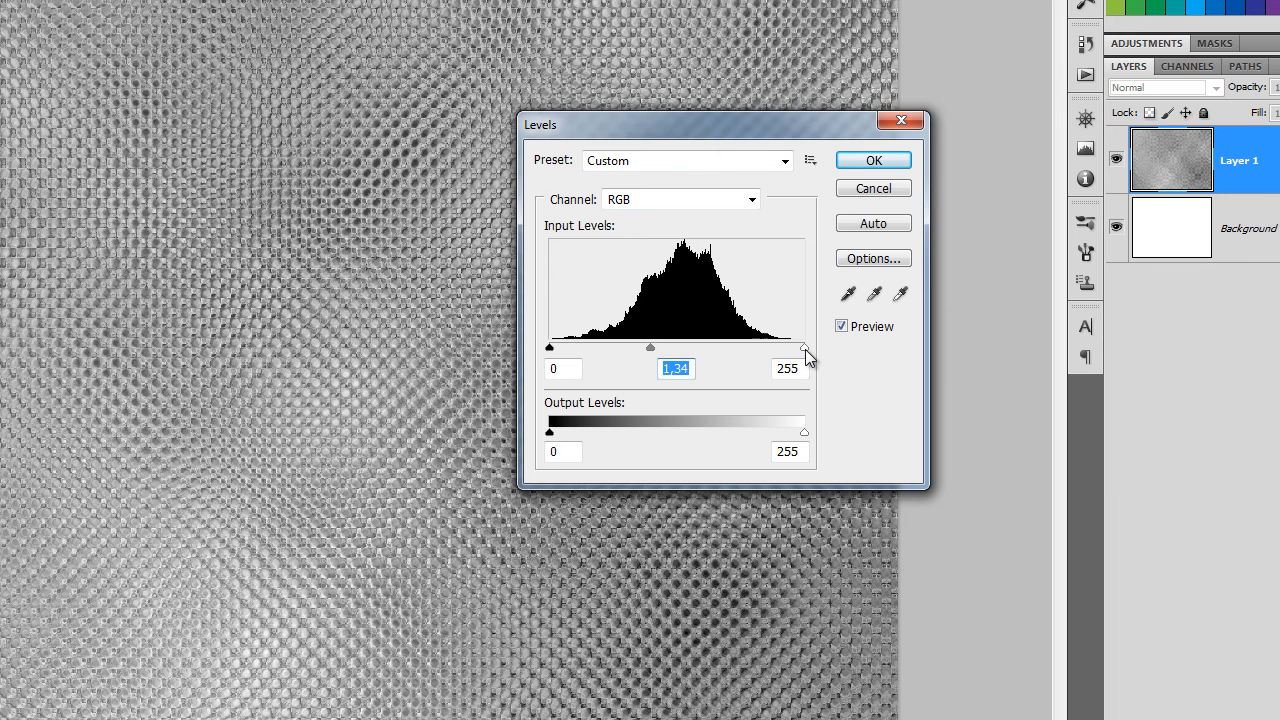
left_click_drag(805, 349, 789, 371)
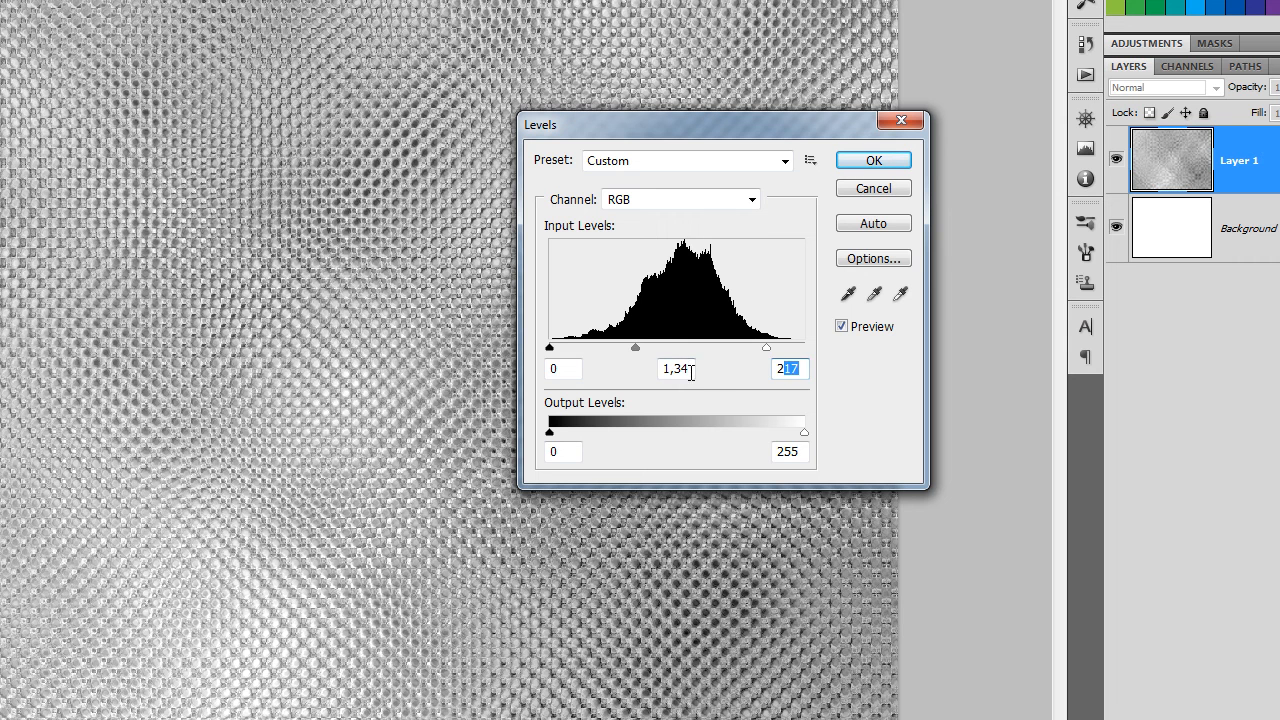
left_click_drag(690, 371, 669, 371)
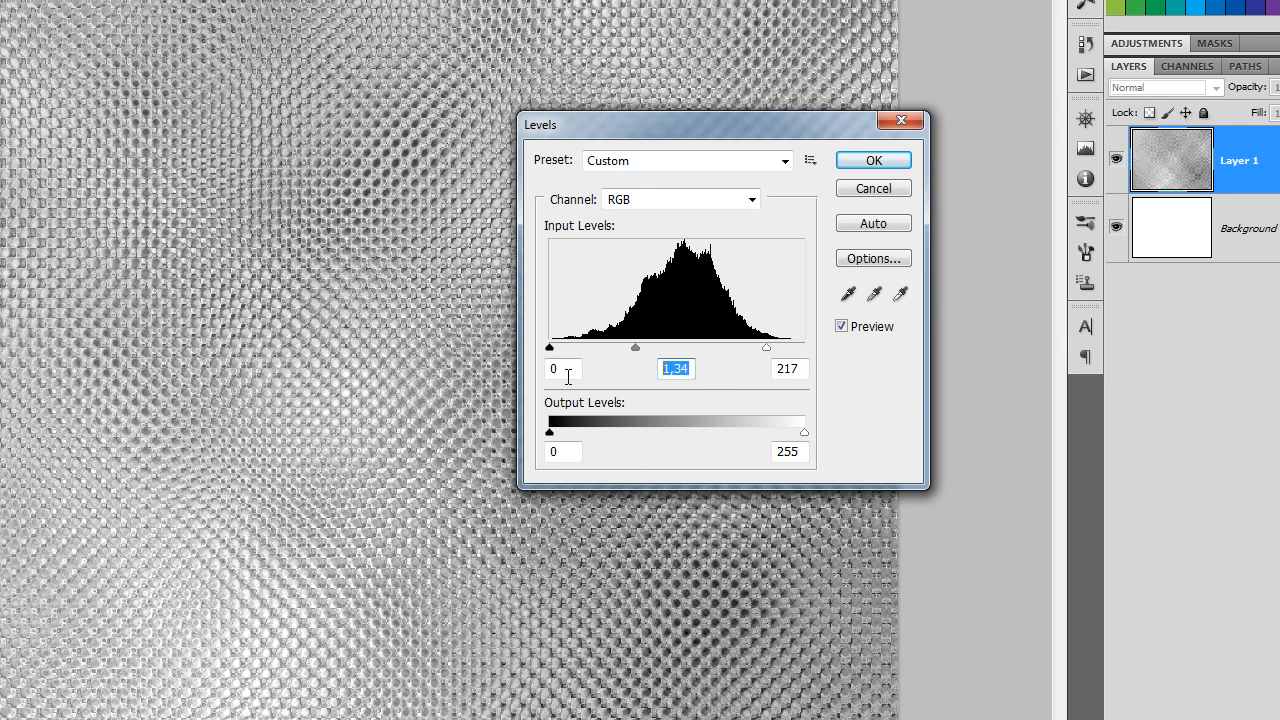
left_click_drag(568, 376, 531, 369)
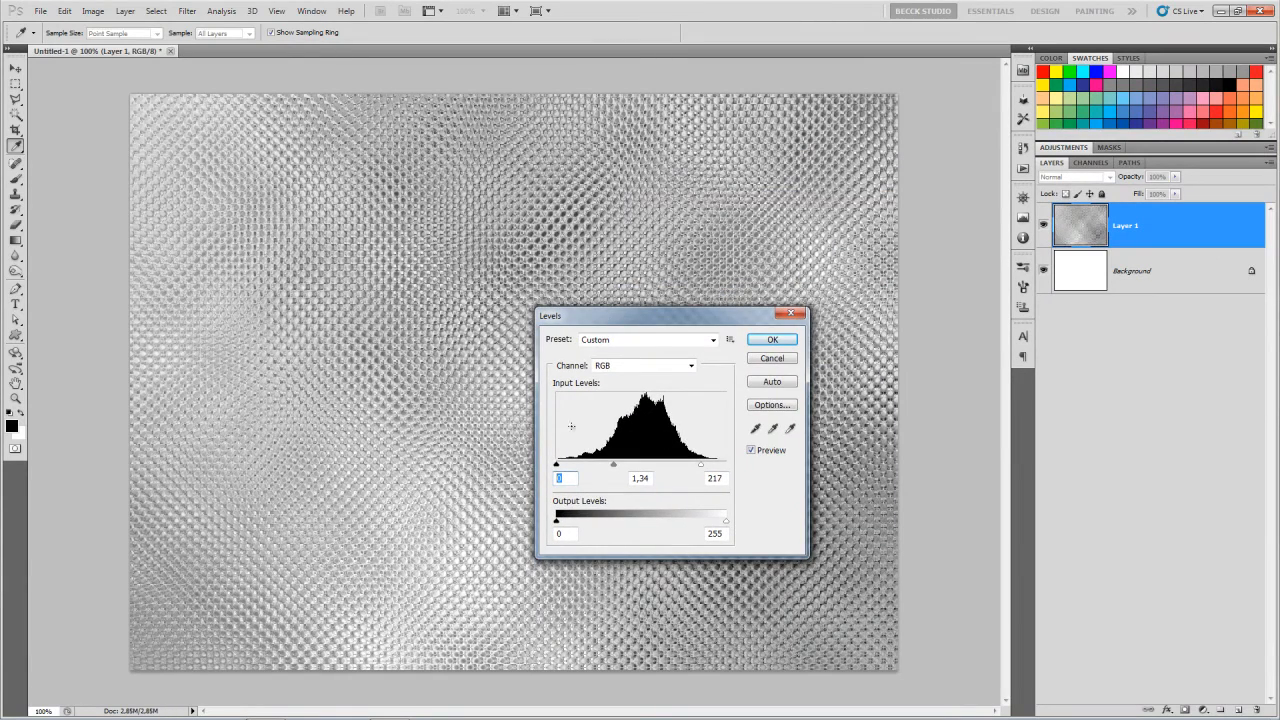
left_click(772, 340)
key("b")
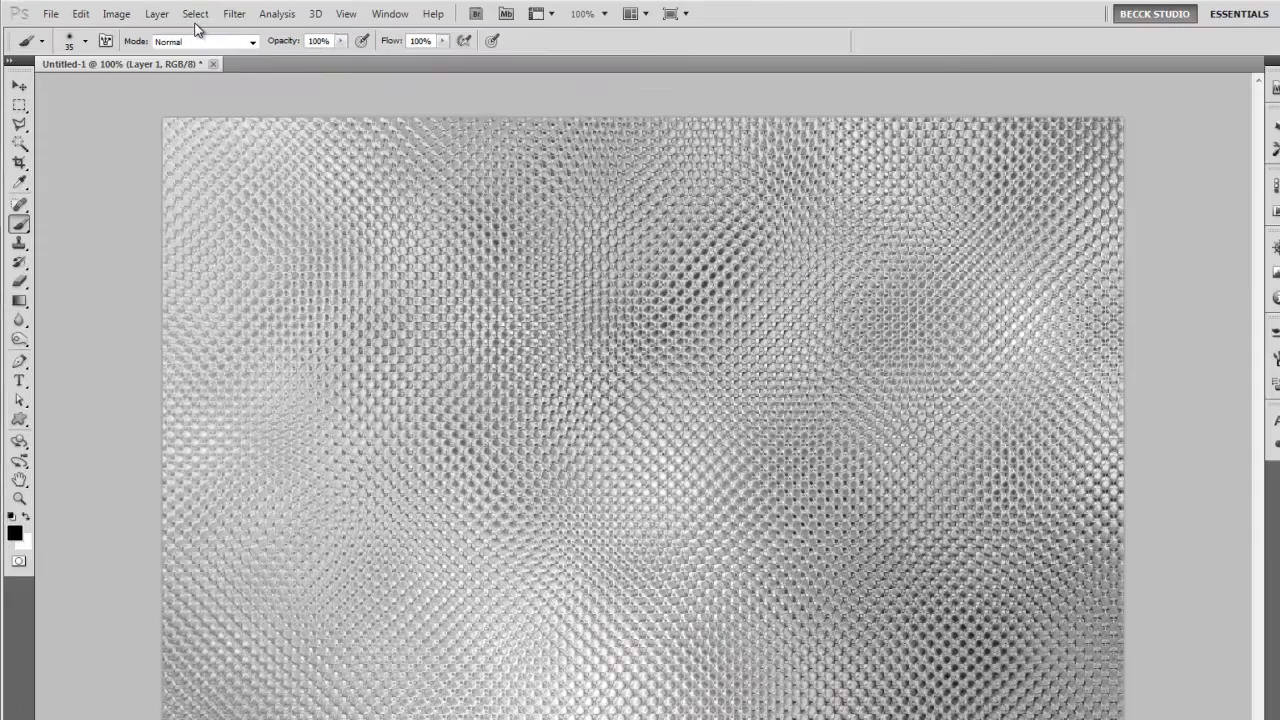
Select the whole canvas and define the textured layer as a pattern named Diamante
left_click(156, 10)
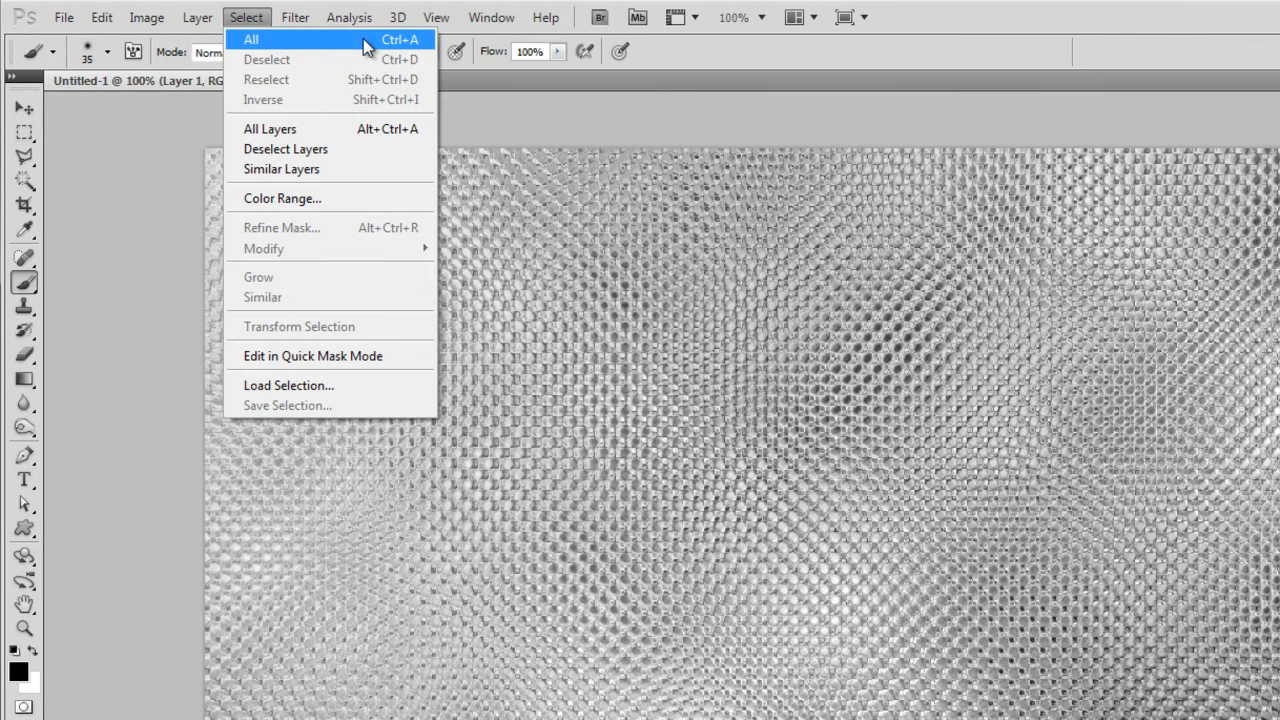
left_click(384, 42)
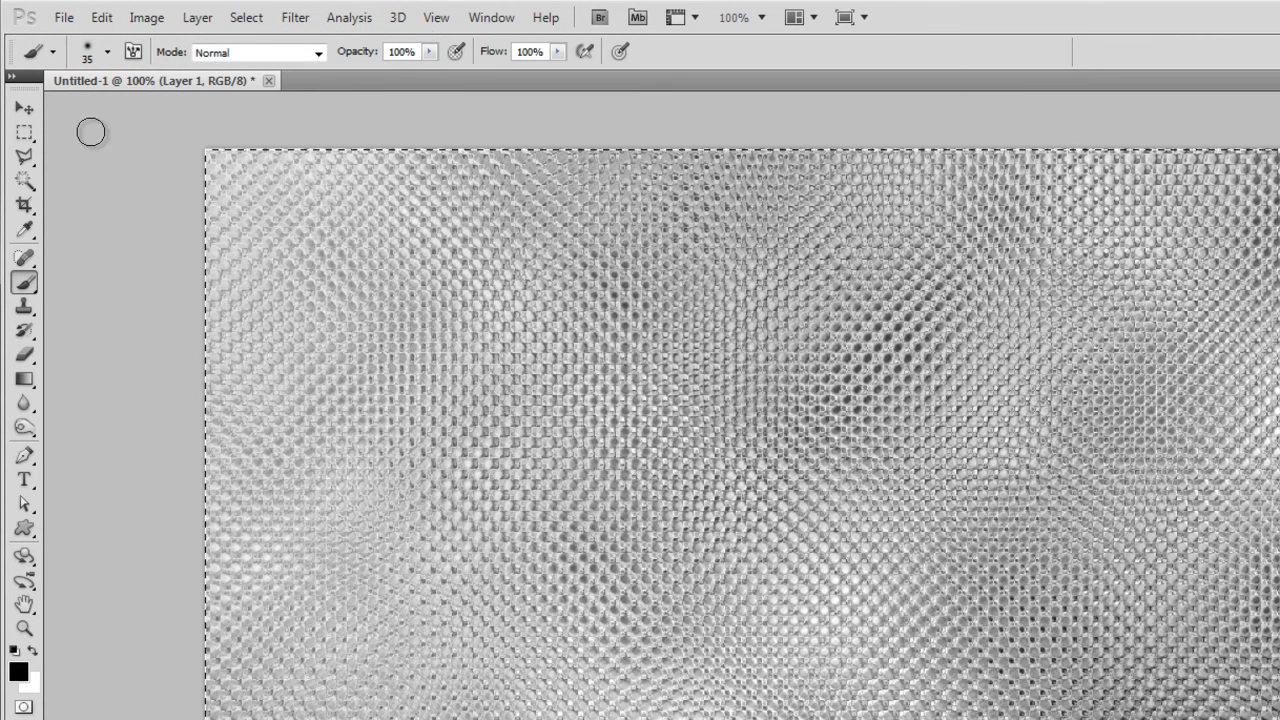
left_click(98, 27)
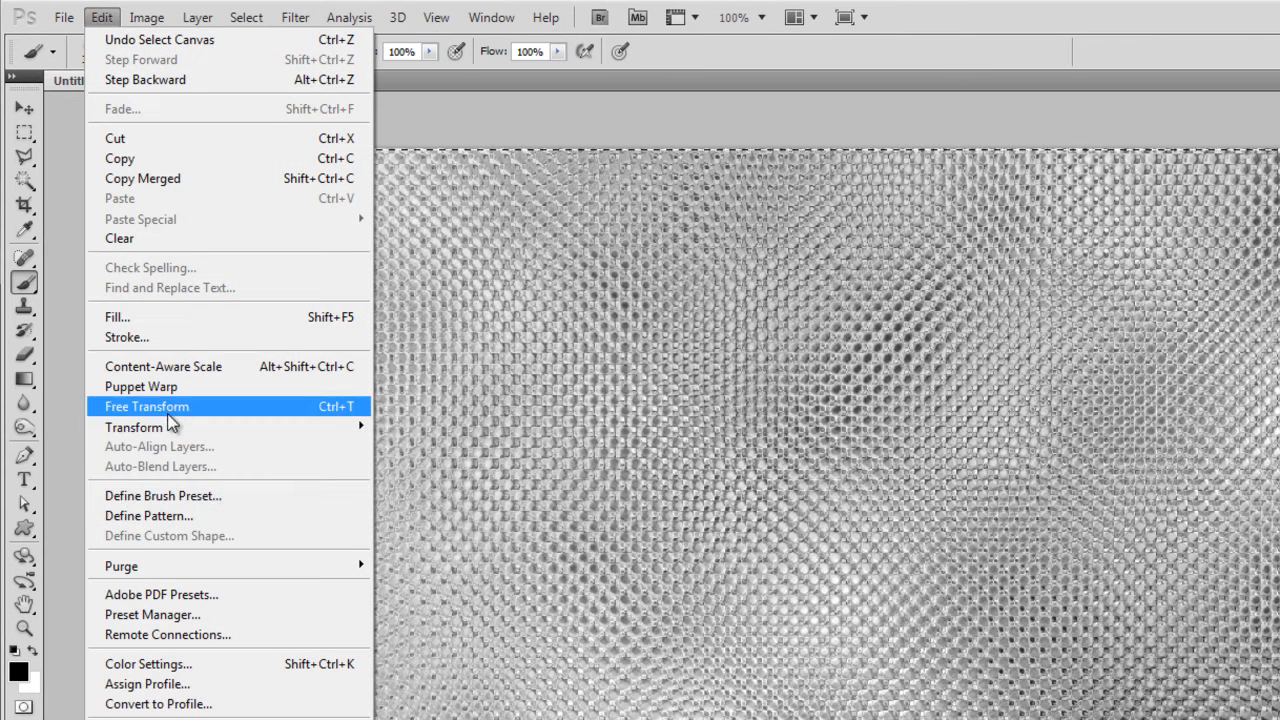
left_click(174, 518)
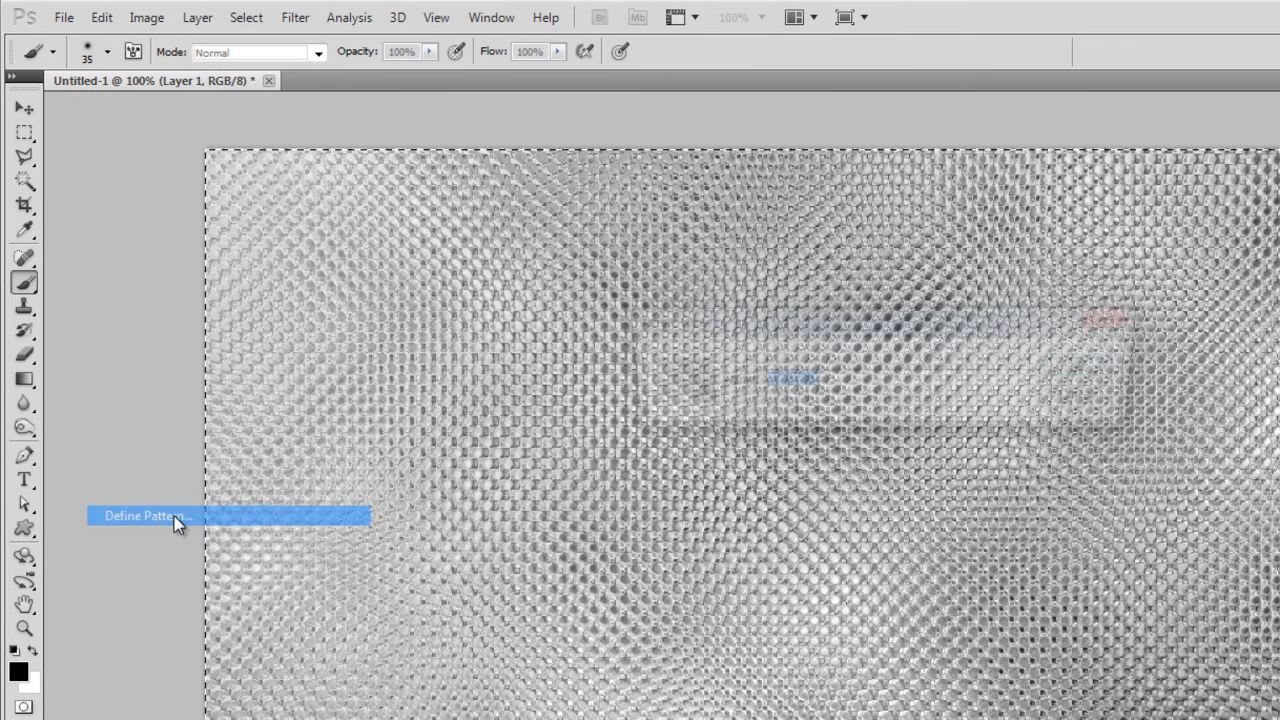
left_click_drag(916, 339, 916, 364)
left_click_drag(815, 419, 704, 412)
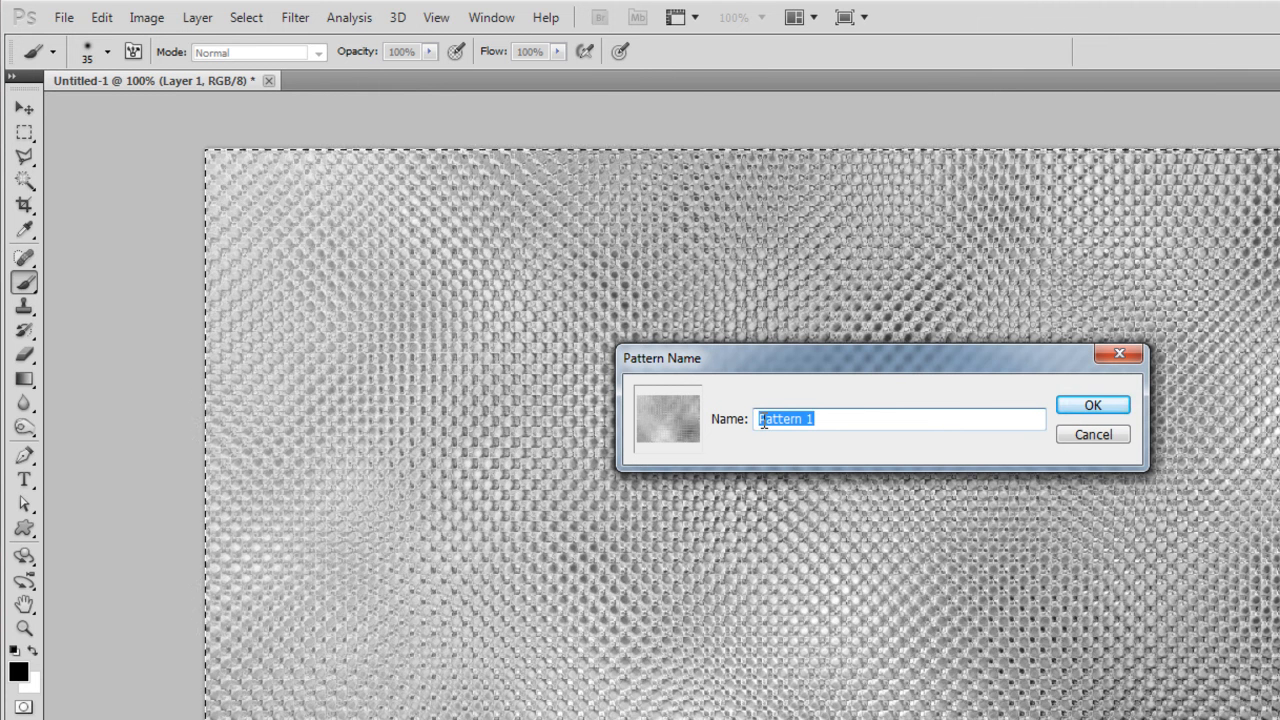
type("Diam")
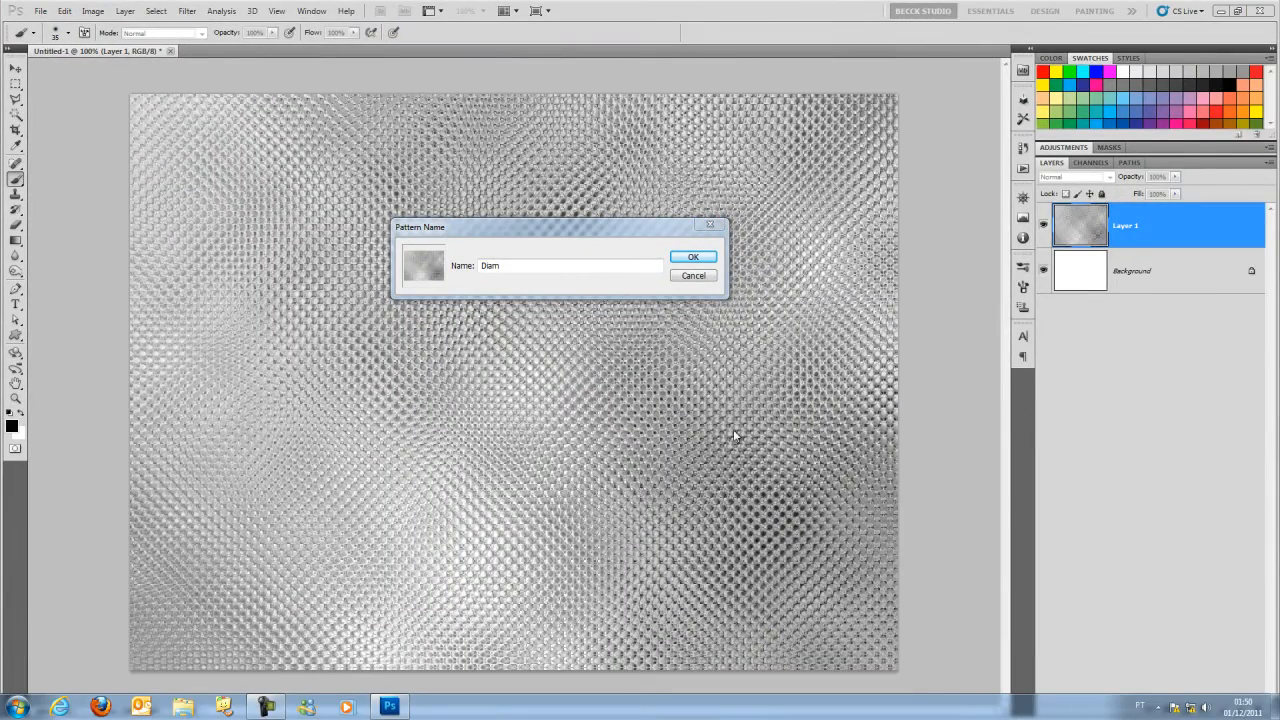
left_click(530, 271)
left_click(517, 271)
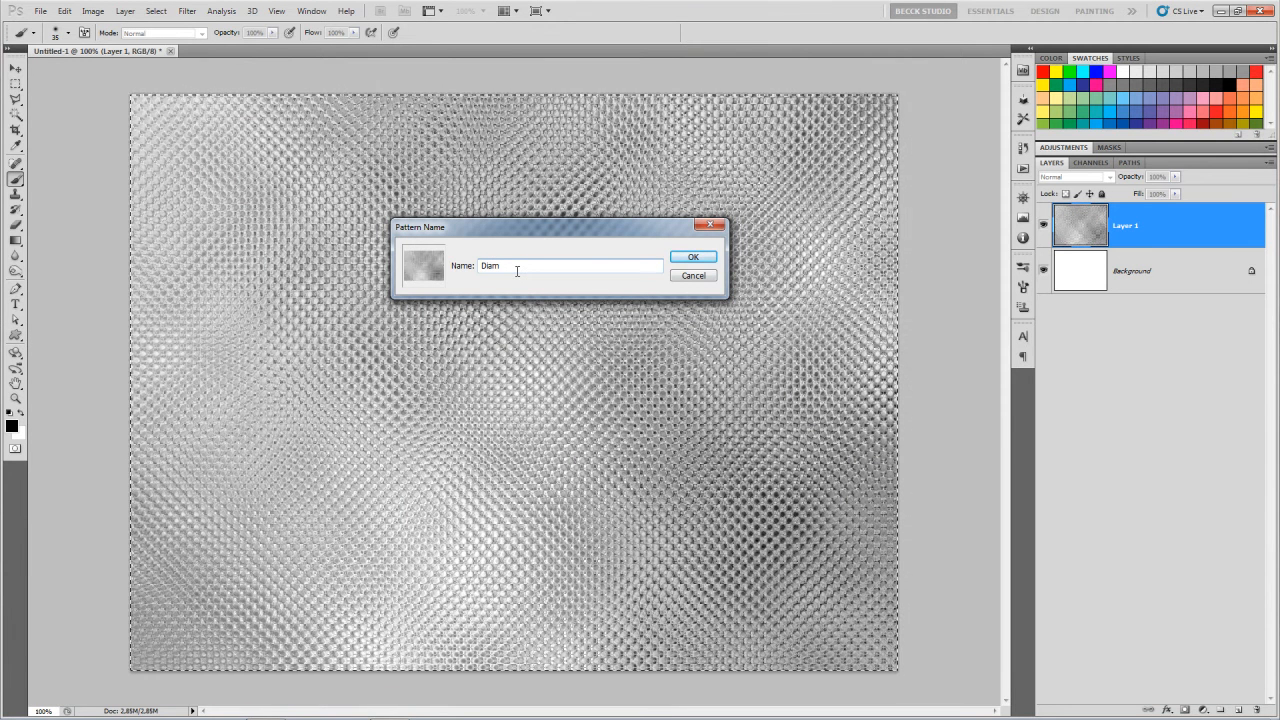
type("ante")
left_click(690, 259)
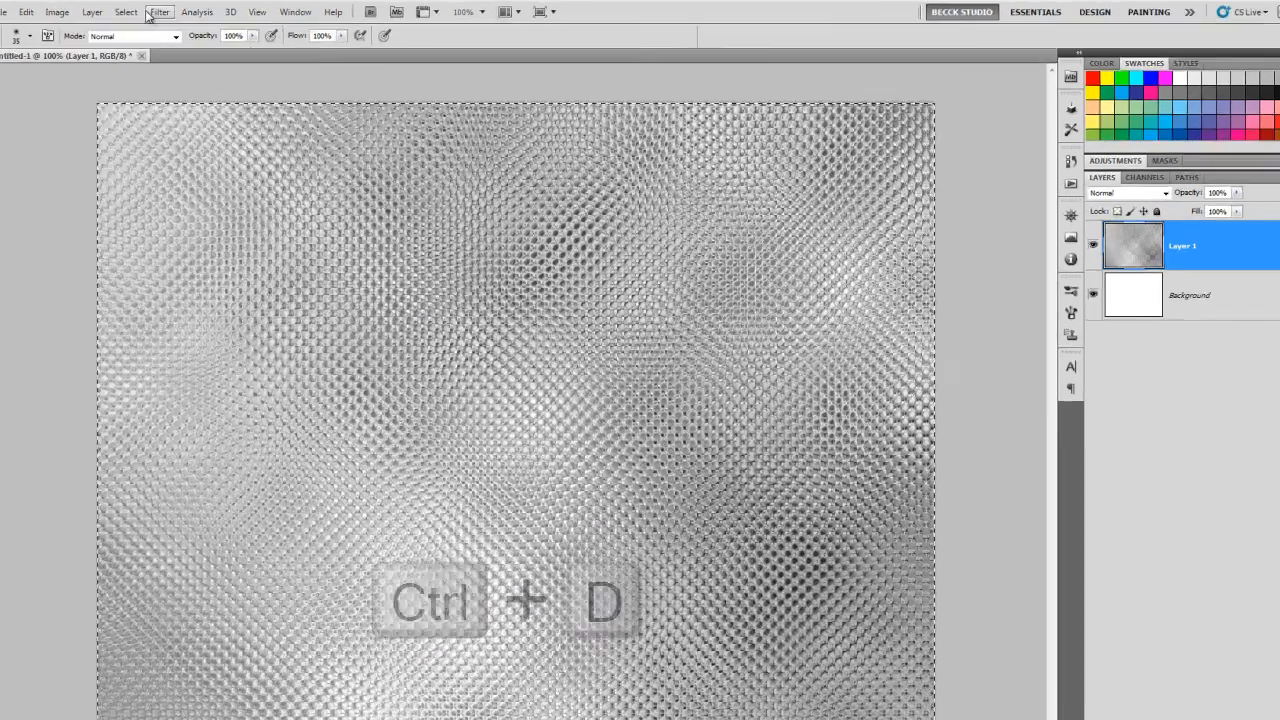
Deselect the canvas and delete the textured layer above the background
left_click(156, 10)
left_click(73, 55)
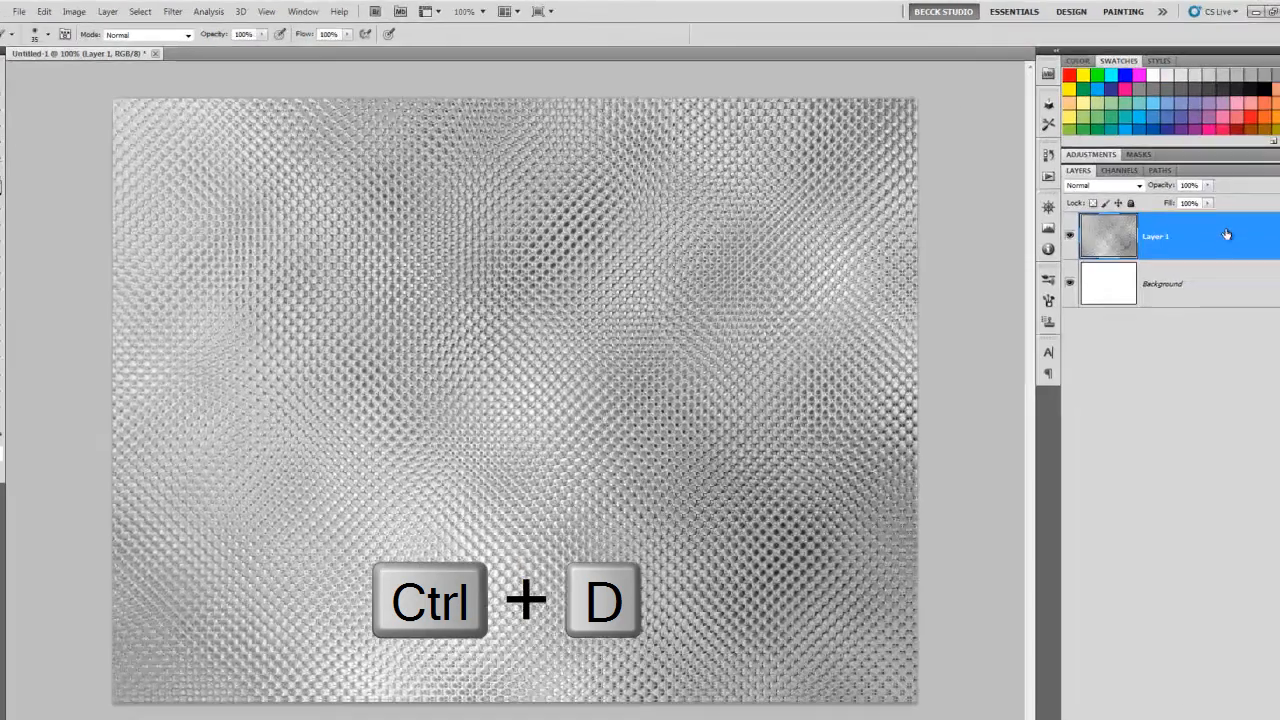
left_click_drag(1279, 305, 1279, 368)
left_click_drag(1179, 275, 1255, 711)
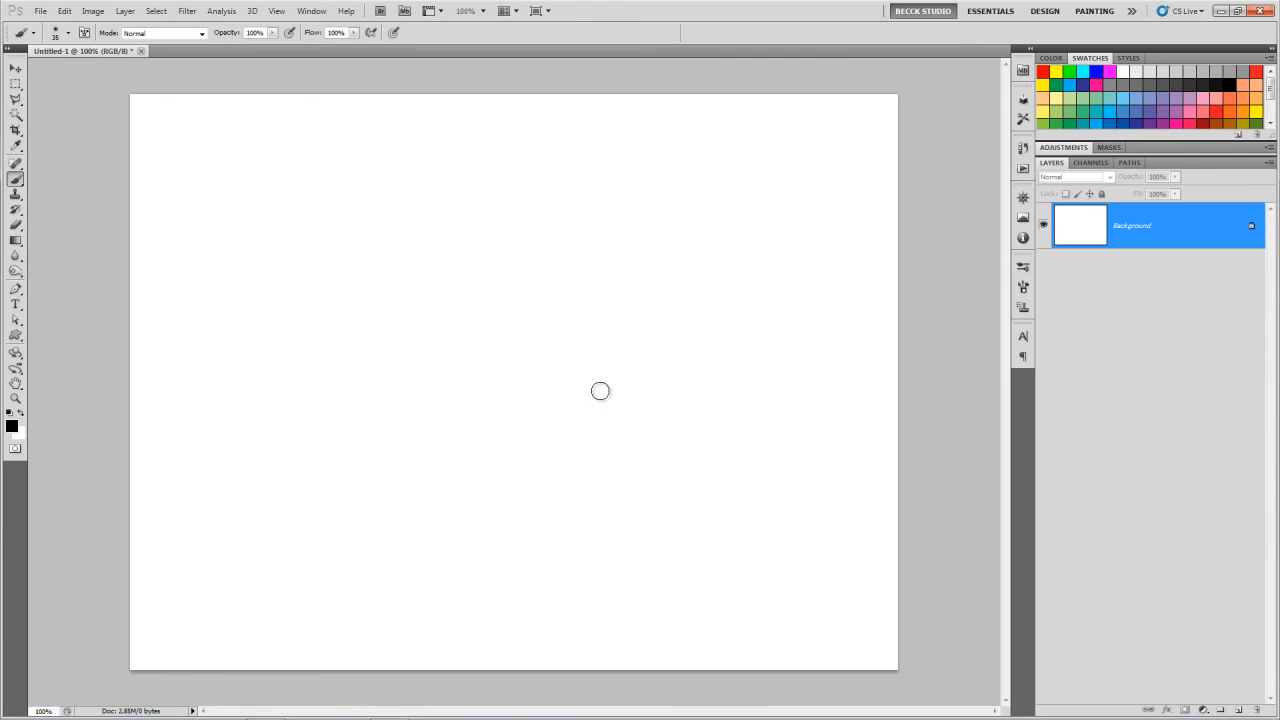
mouse_move(1040, 718)
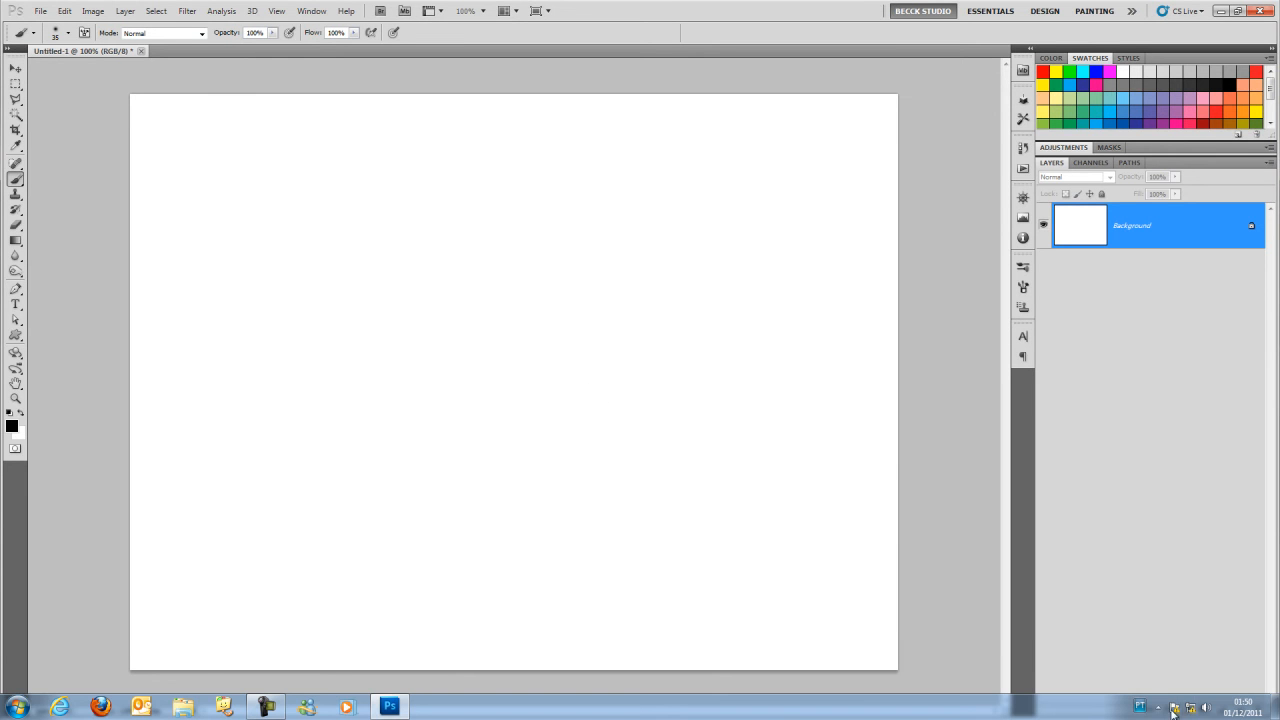
left_click(1187, 710)
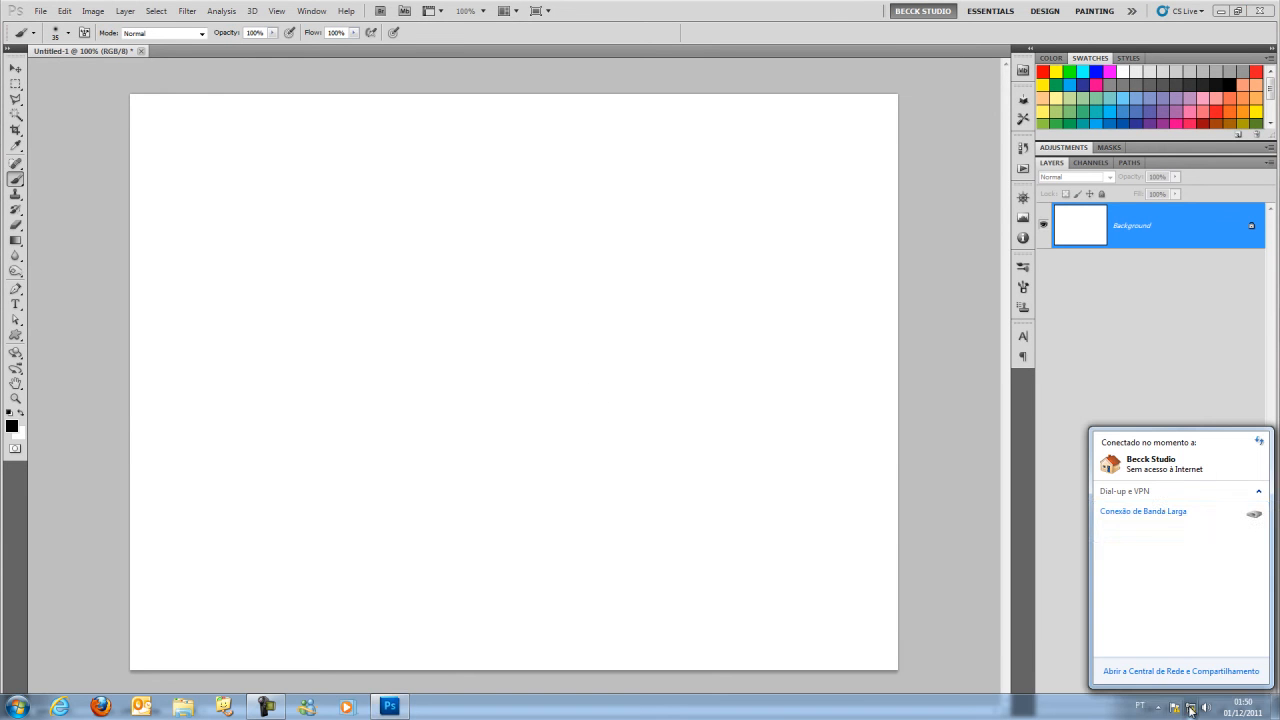
left_click(1165, 513)
left_click(1165, 513)
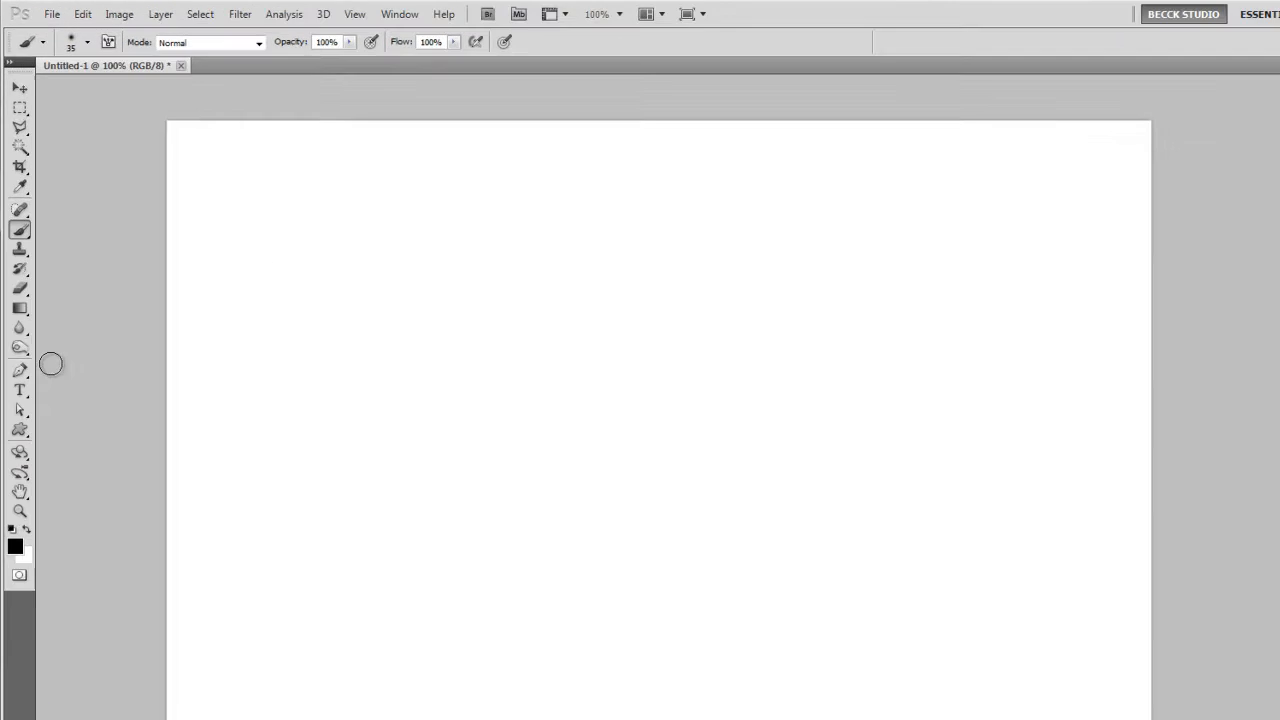
Add the text "Becck" to the canvas in 72 pt Arial Rounded MT Bold and set its colour to black
left_click(19, 389)
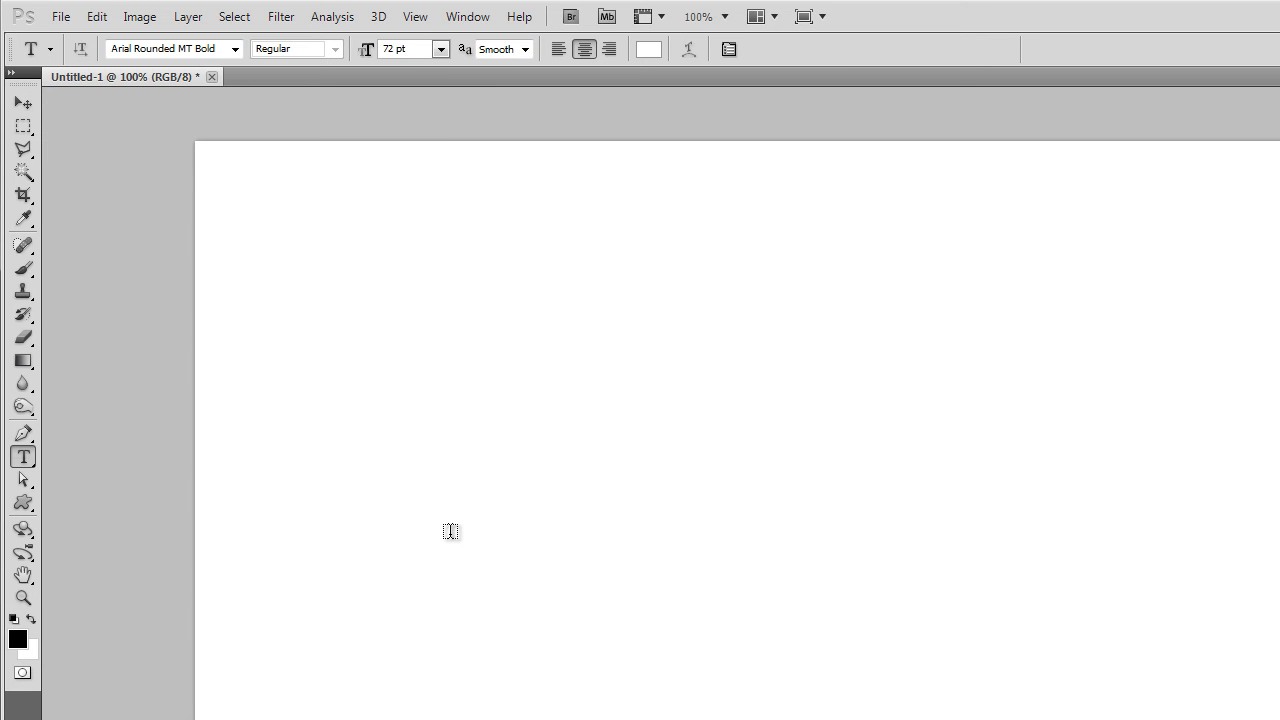
left_click(409, 604)
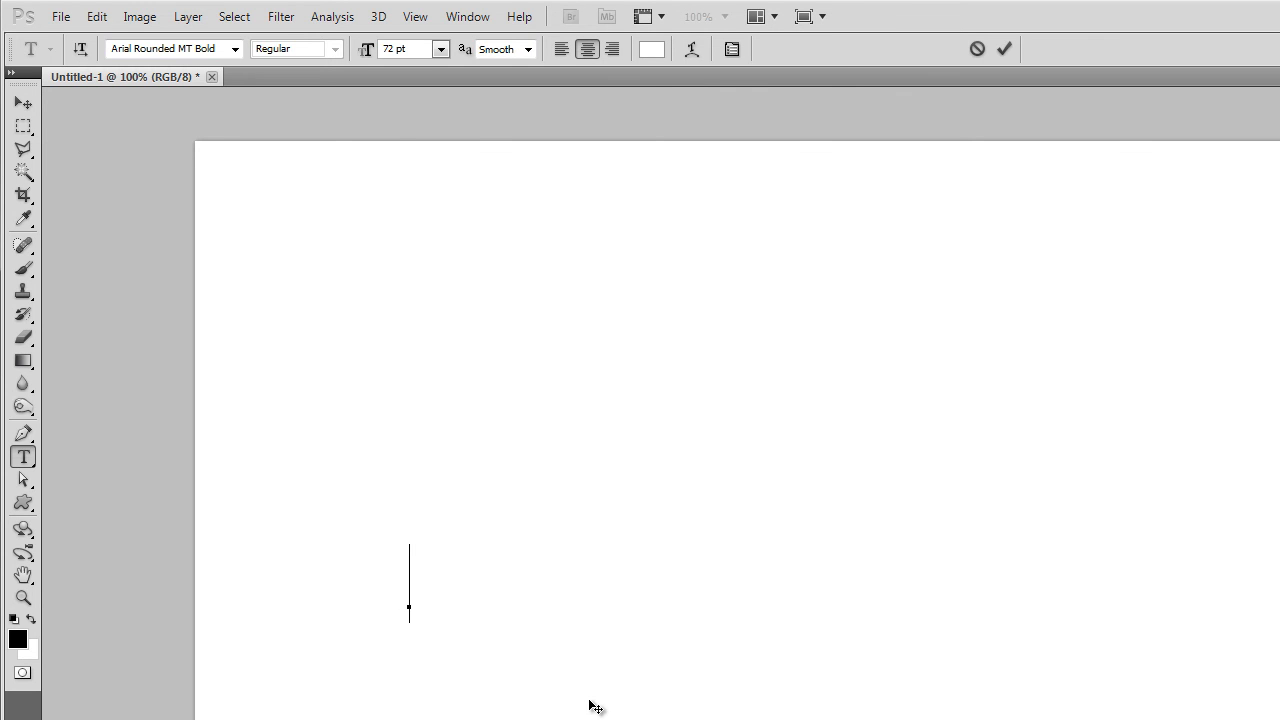
type("Becck")
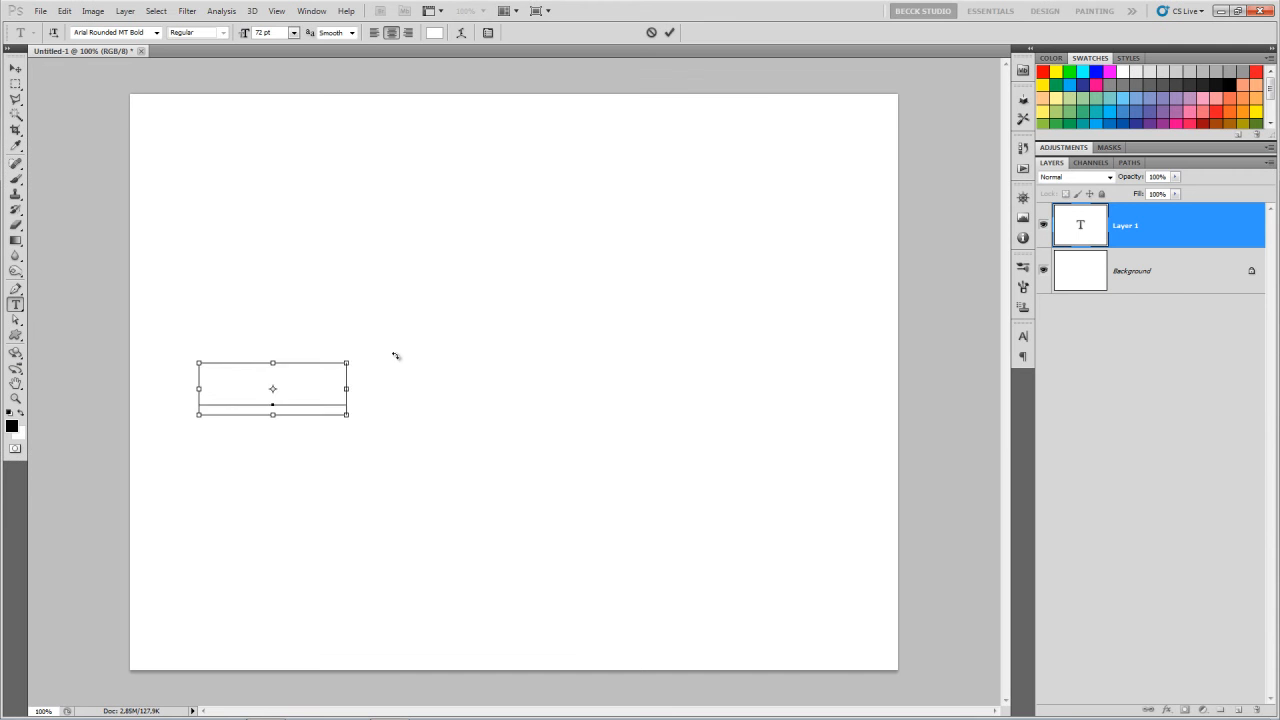
key("ctrl+a")
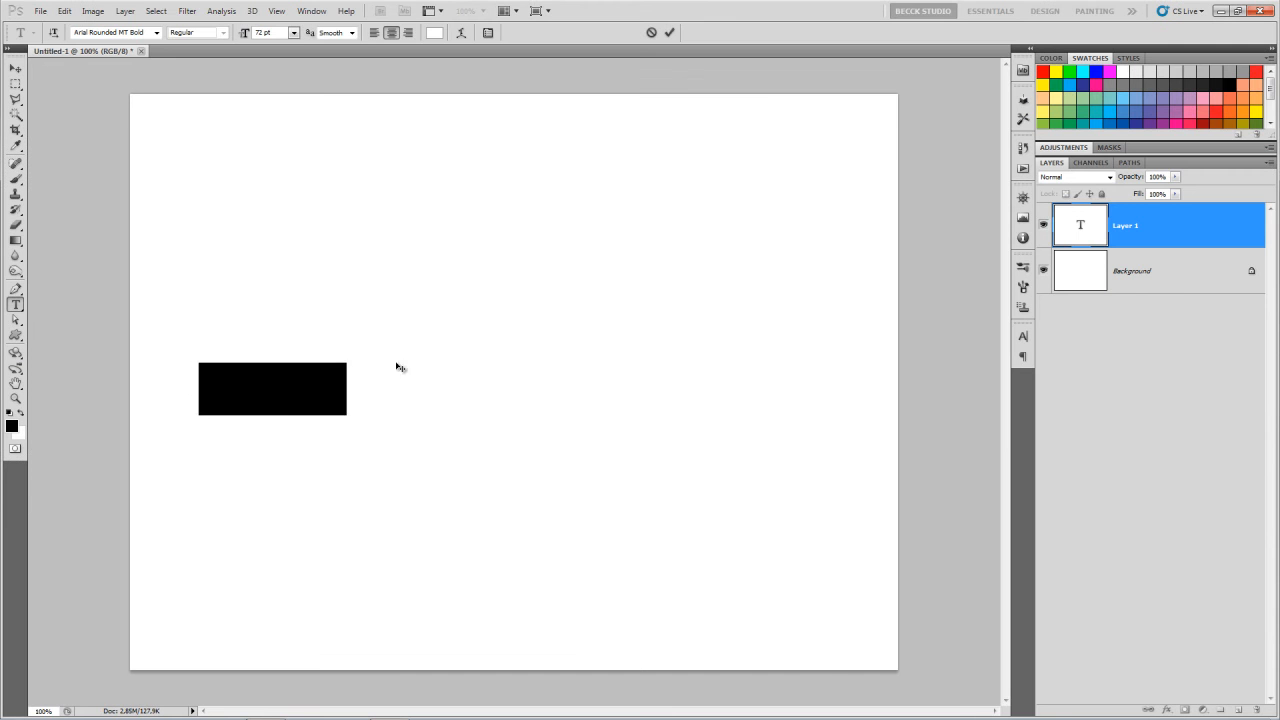
left_click(434, 32)
mouse_move(735, 525)
left_mouse_down()
mouse_move(737, 590)
mouse_move(716, 673)
left_mouse_up()
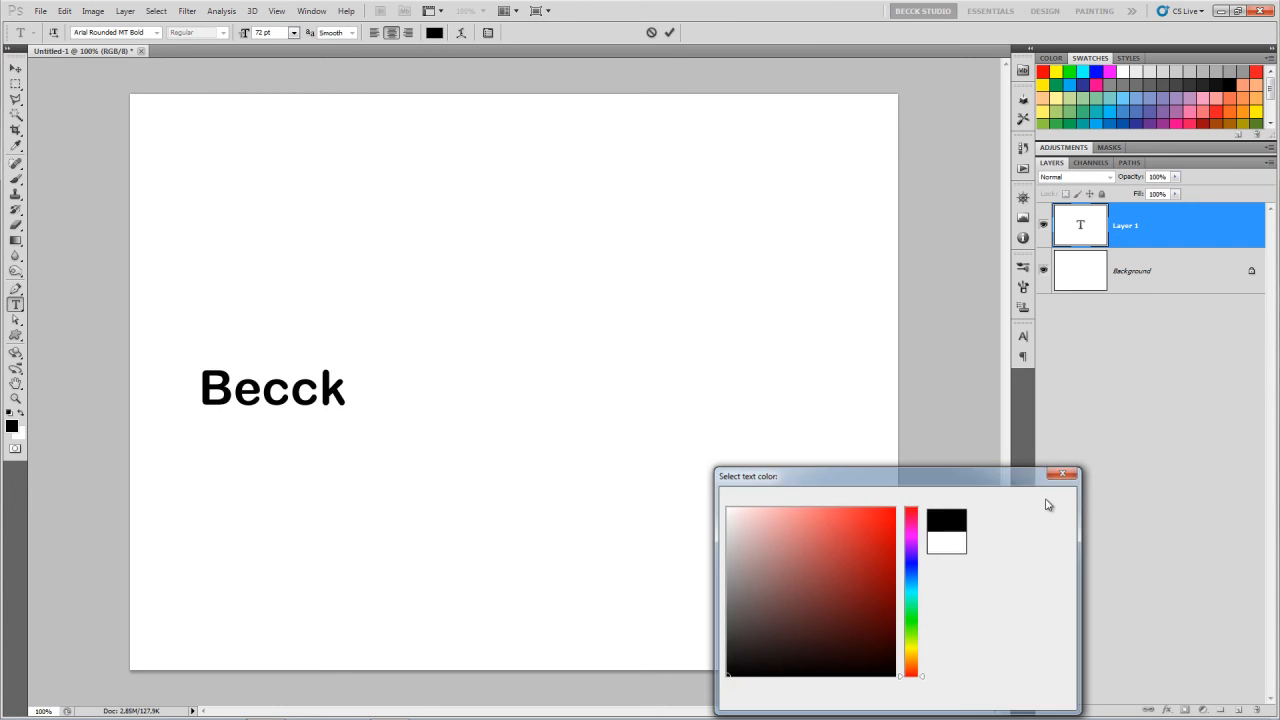
left_click(1046, 500)
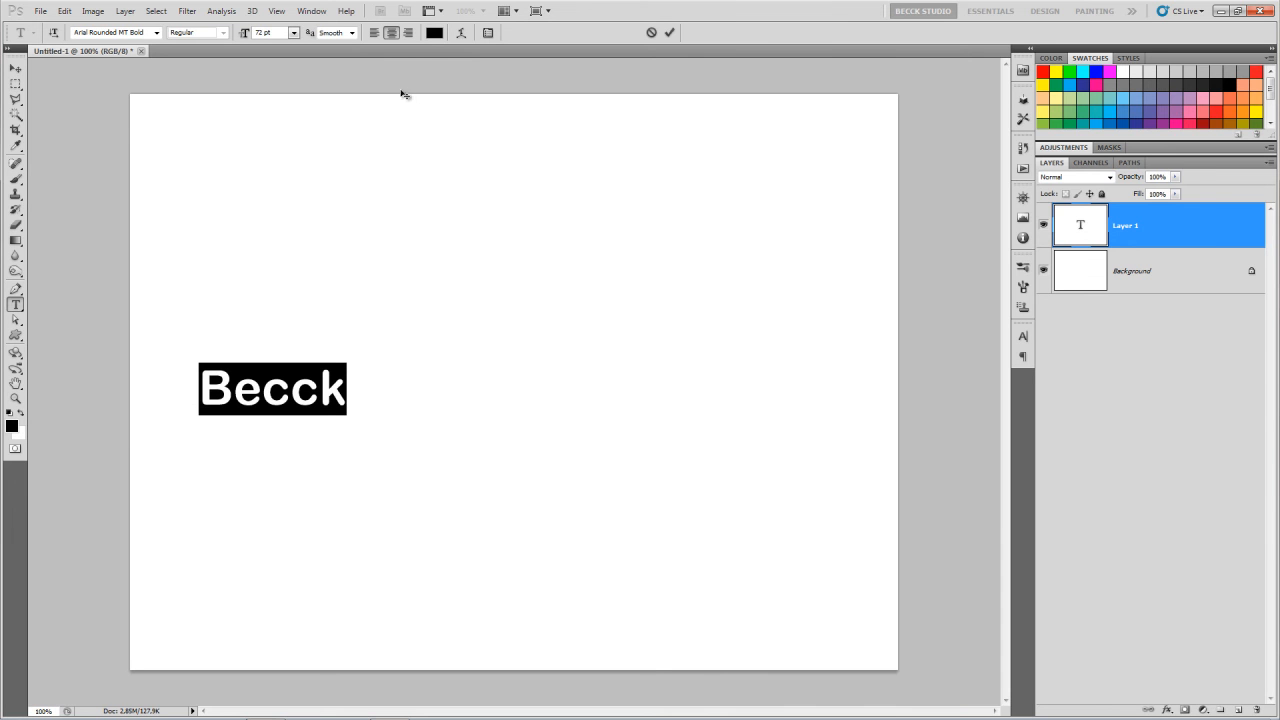
Scale the Becck text proportionally to about 496% with Free Transform and position it across nearly the full canvas width, slightly above centre
left_click(15, 68)
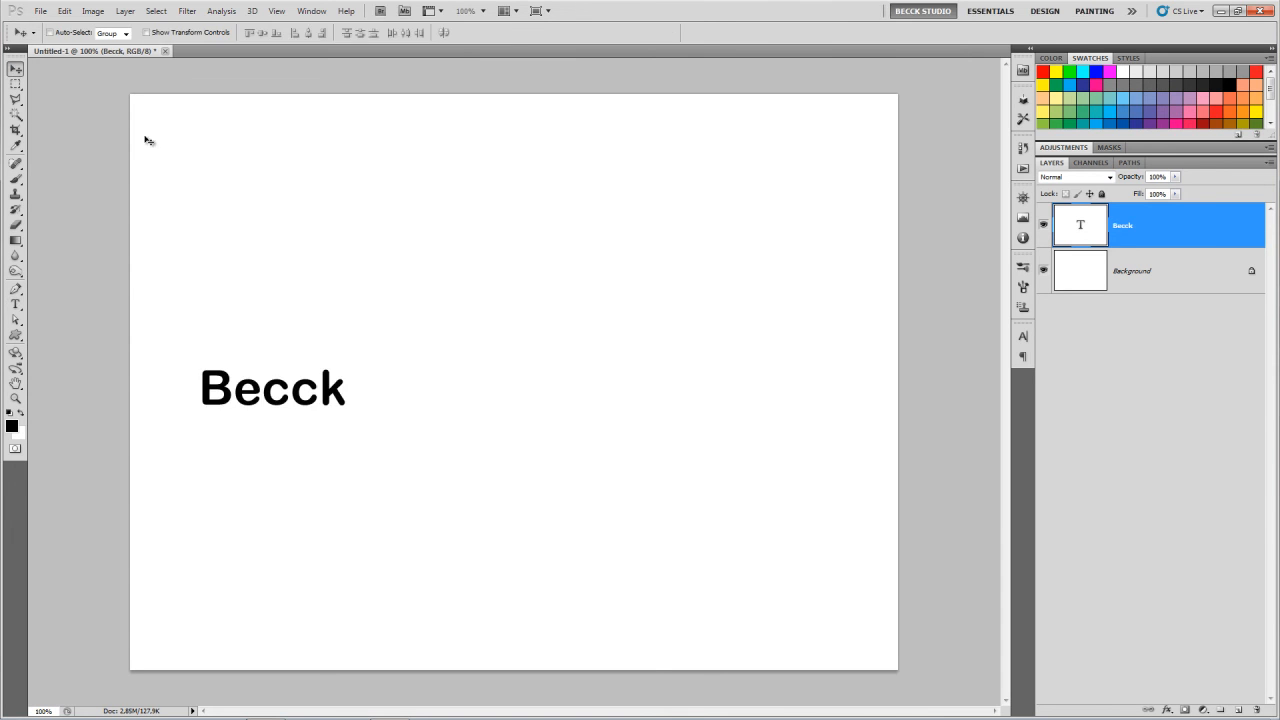
left_click_drag(230, 386, 338, 399)
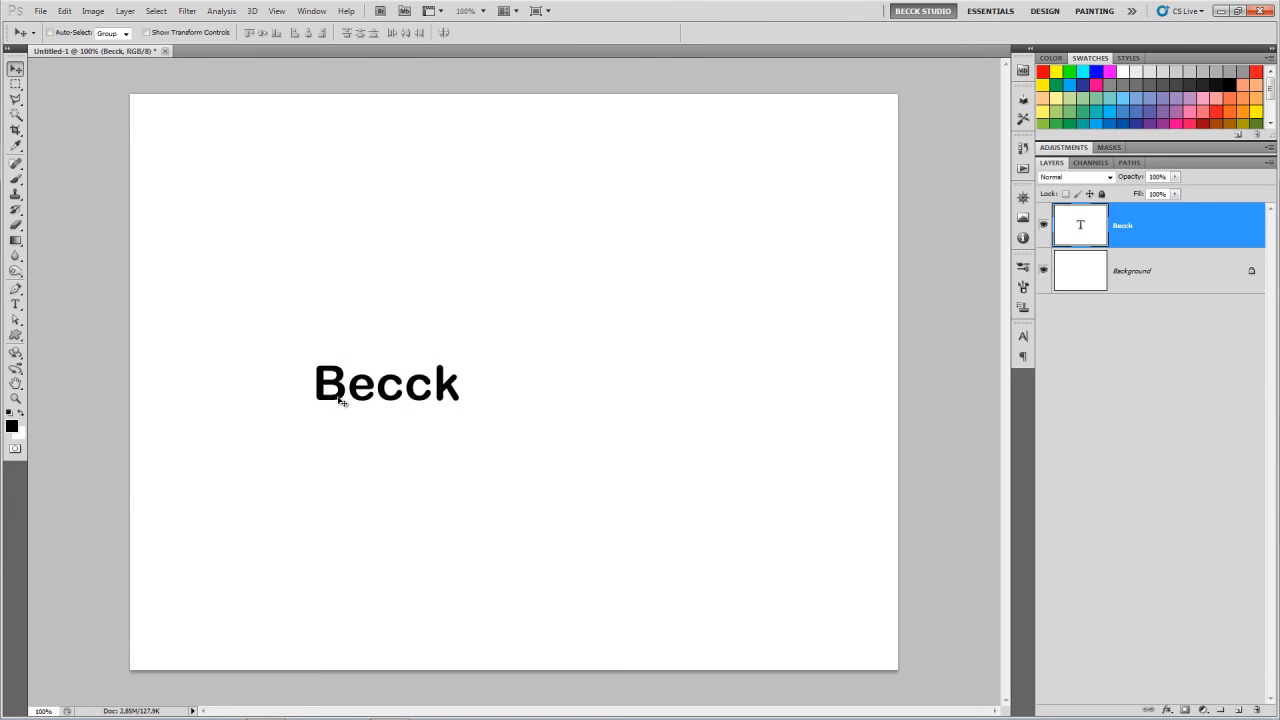
left_click(65, 10)
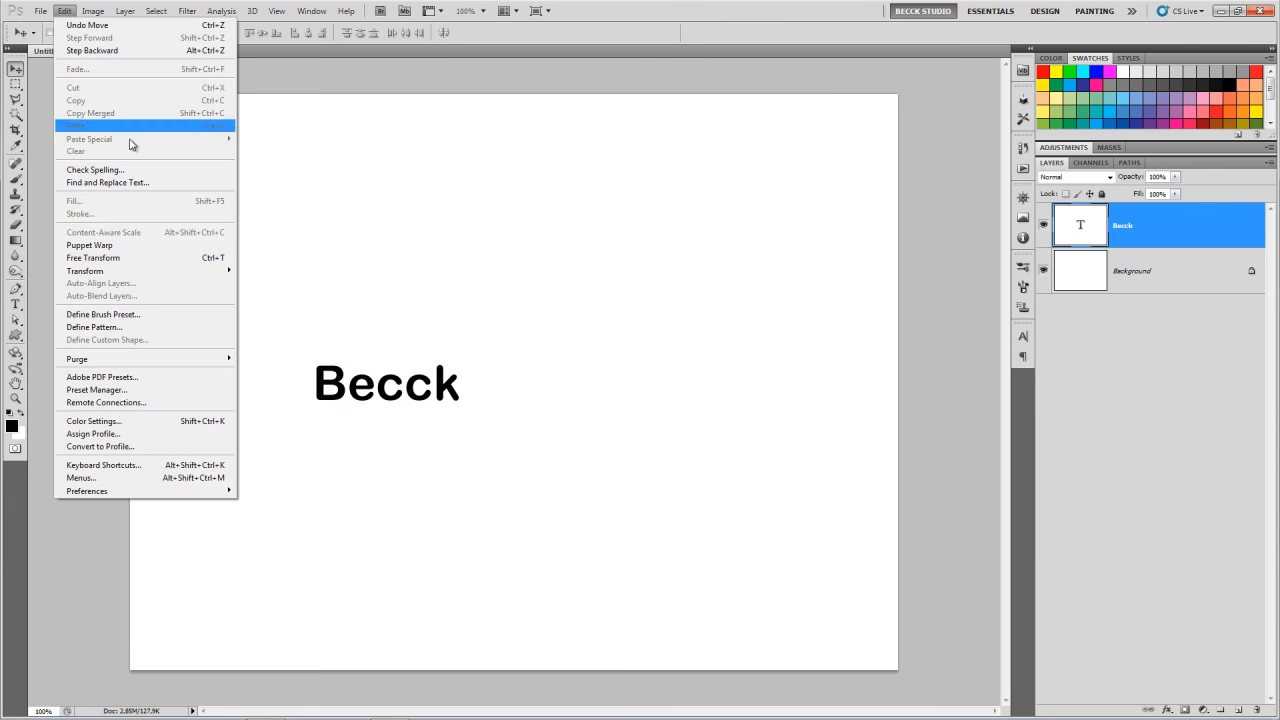
left_click(140, 258)
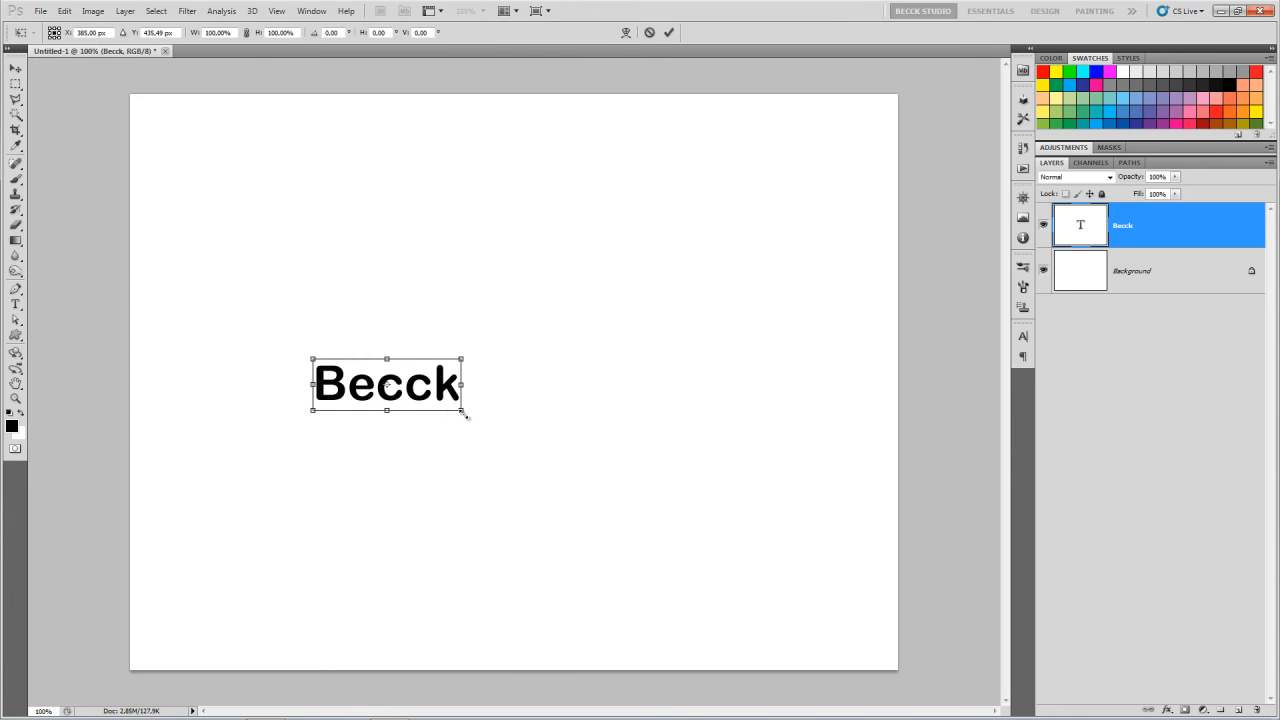
left_click_drag(462, 412, 869, 518)
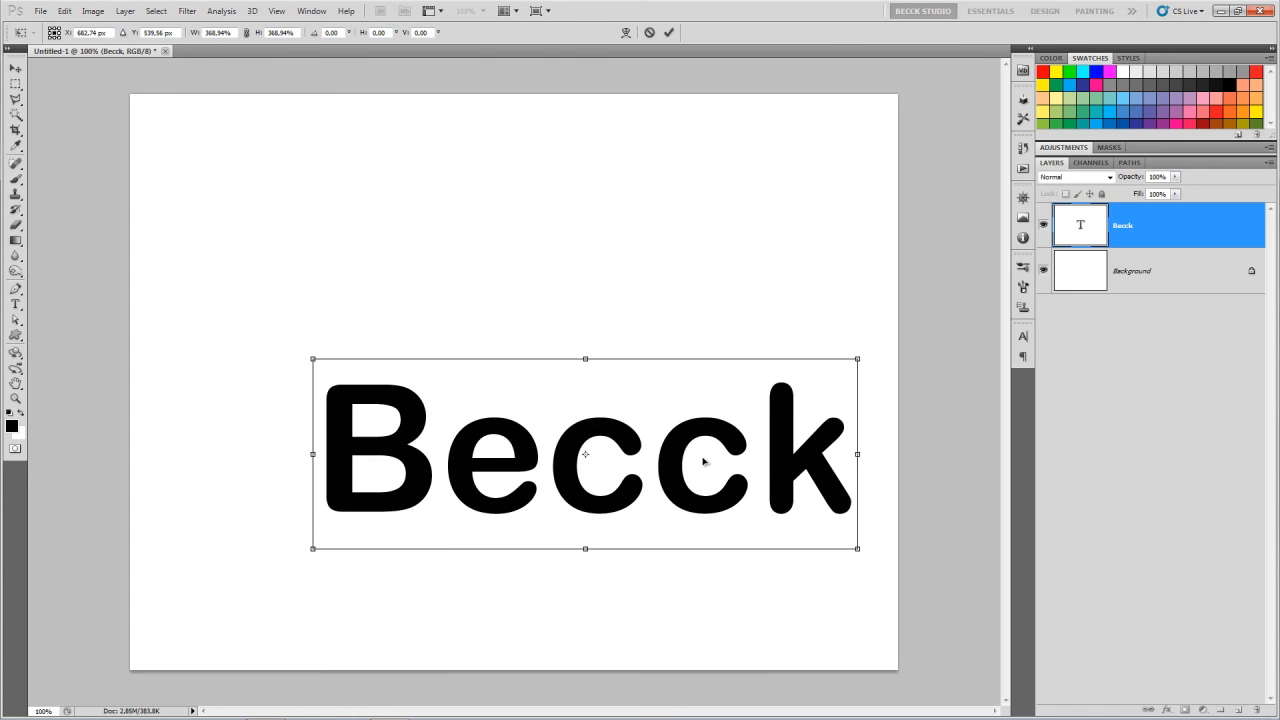
left_click_drag(678, 455, 582, 402)
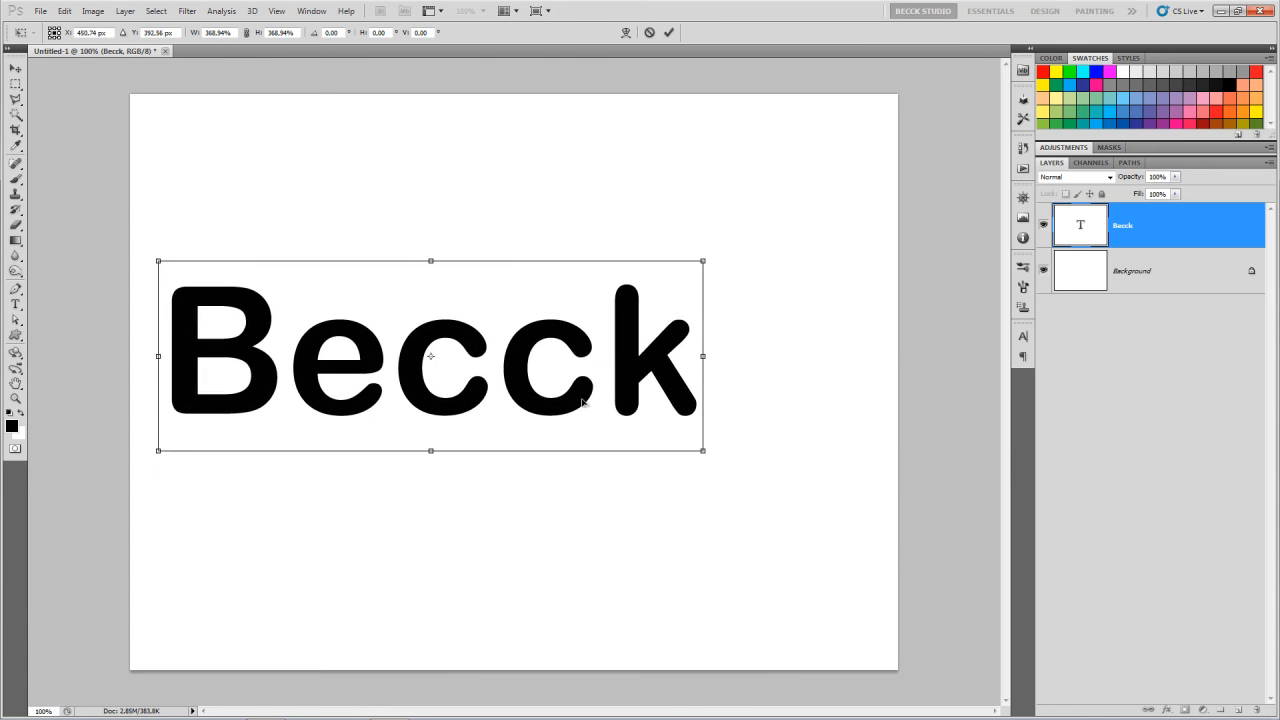
left_click_drag(704, 455, 866, 510)
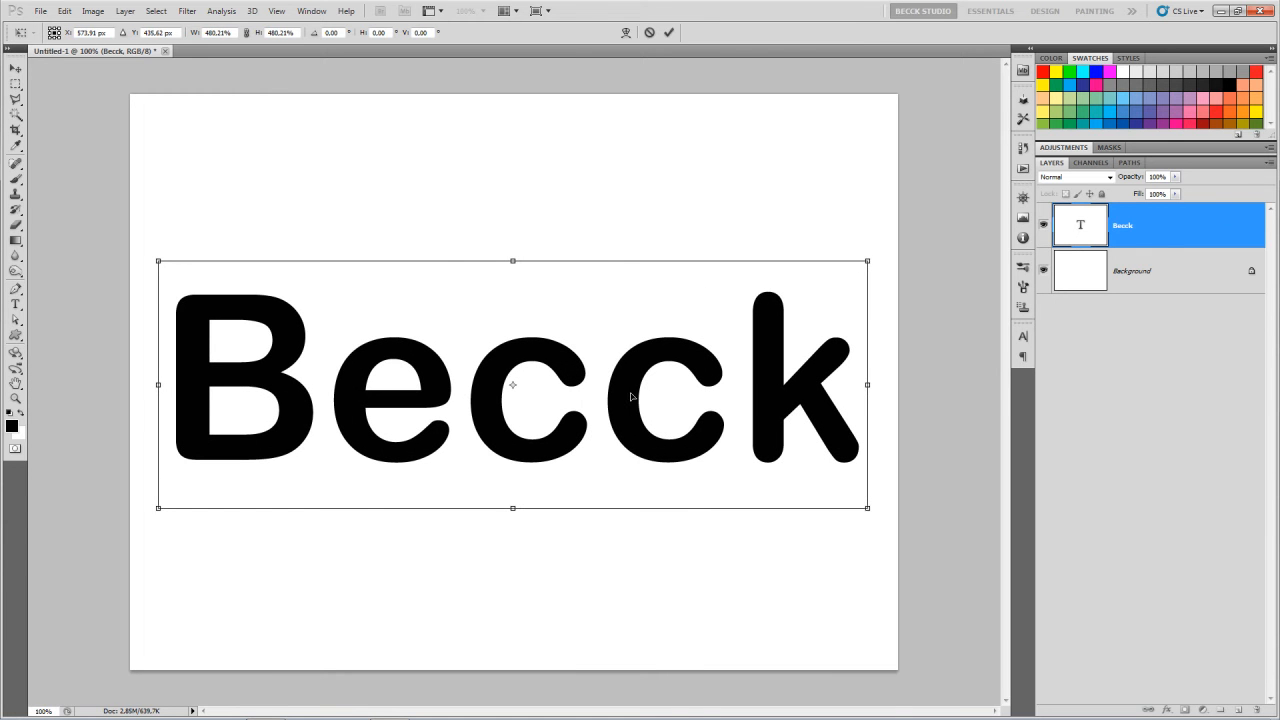
left_click_drag(631, 397, 624, 374)
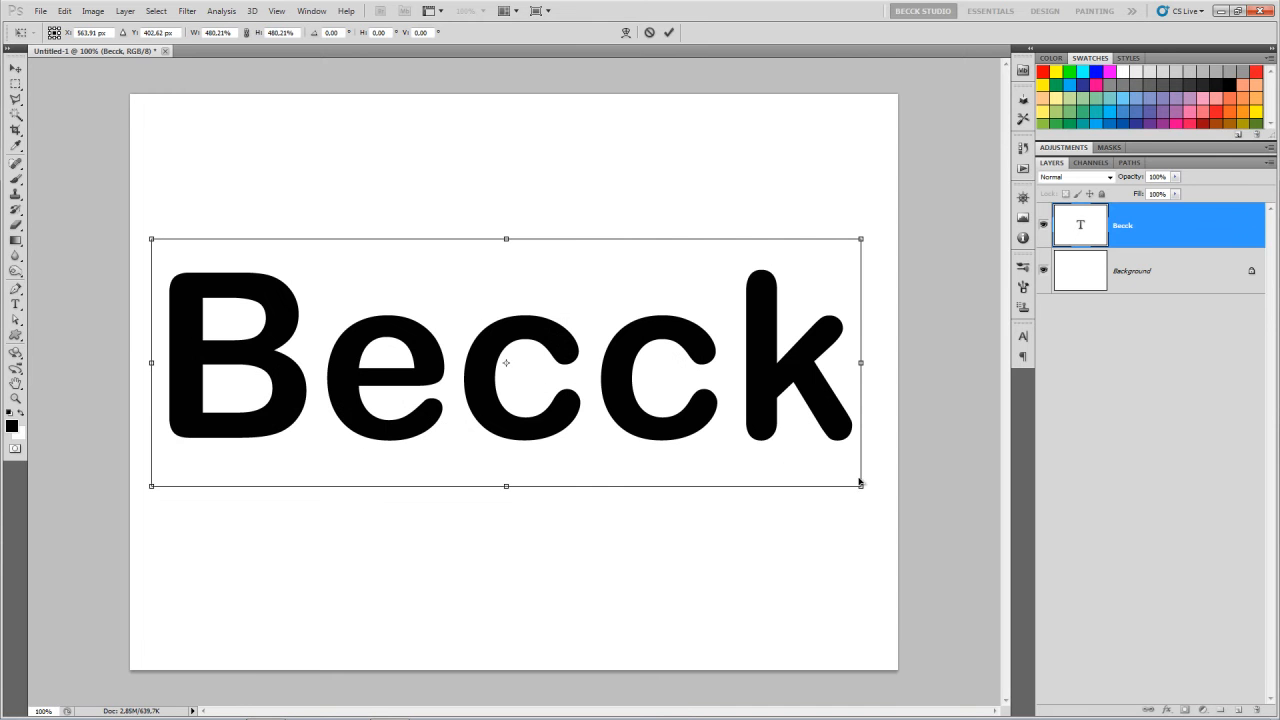
left_click_drag(860, 485, 872, 492)
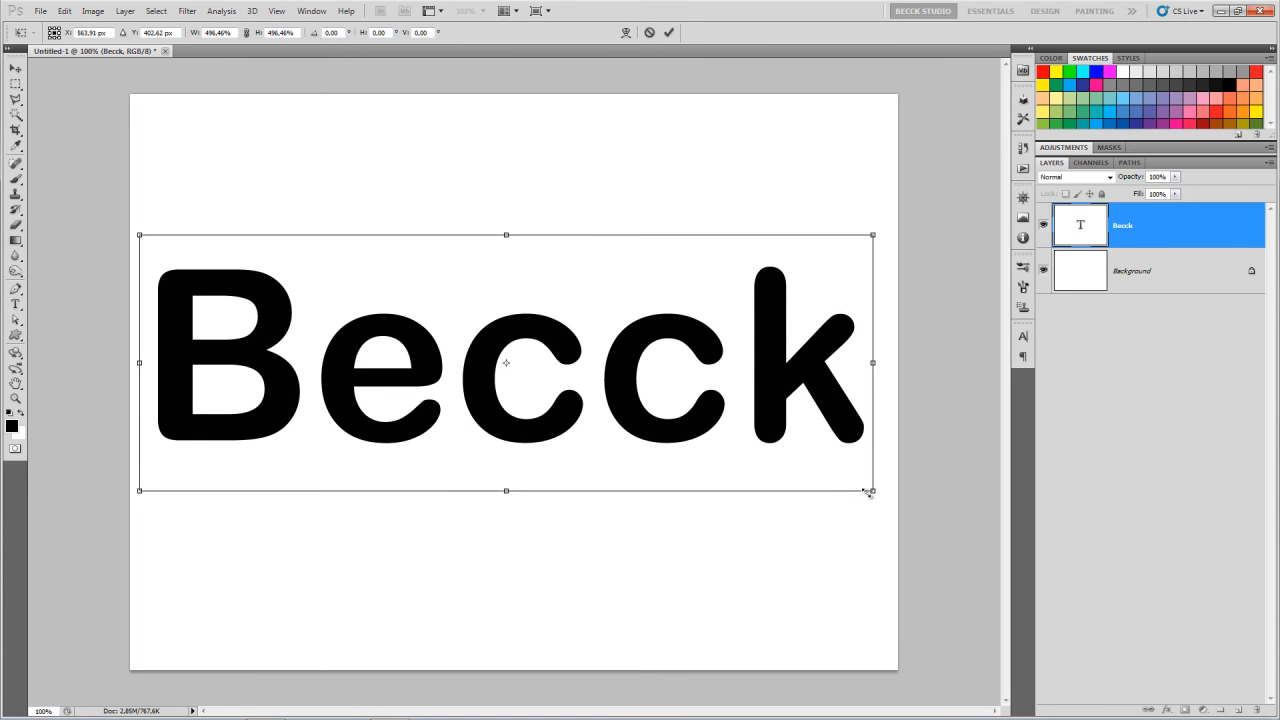
key("Return")
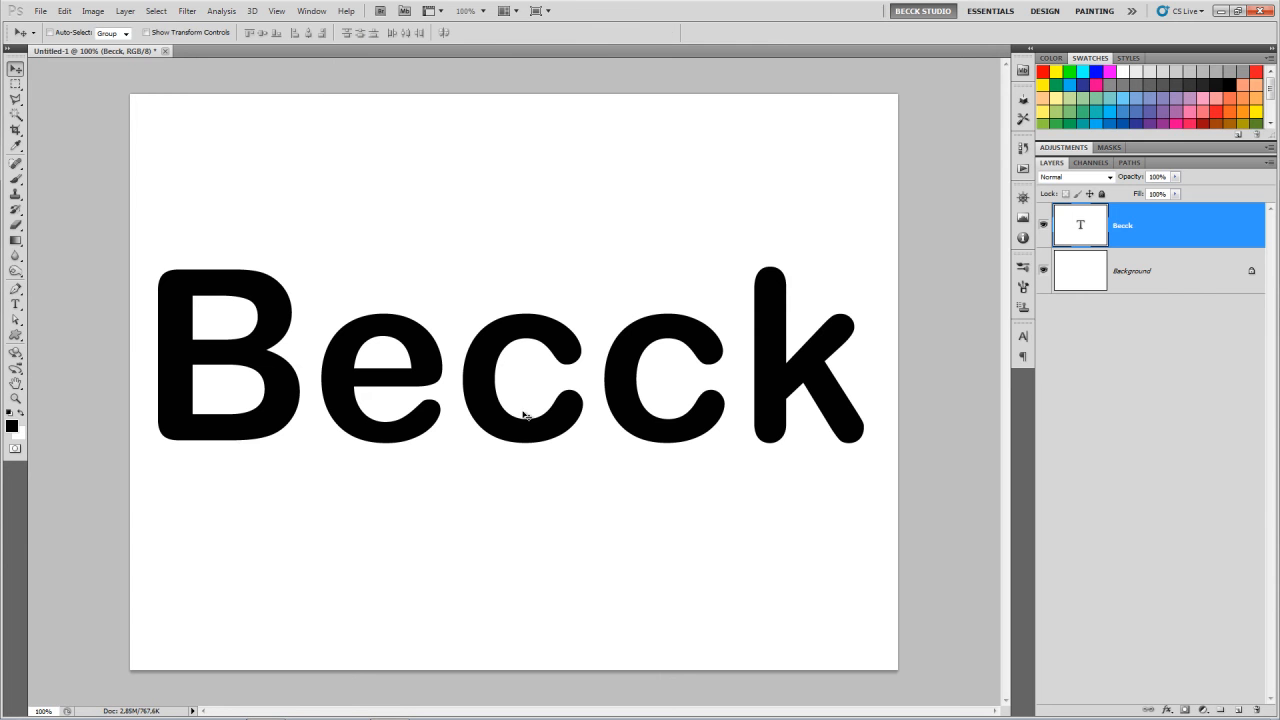
mouse_move(491, 401)
left_mouse_down()
mouse_move(491, 375)
mouse_move(488, 390)
left_mouse_up()
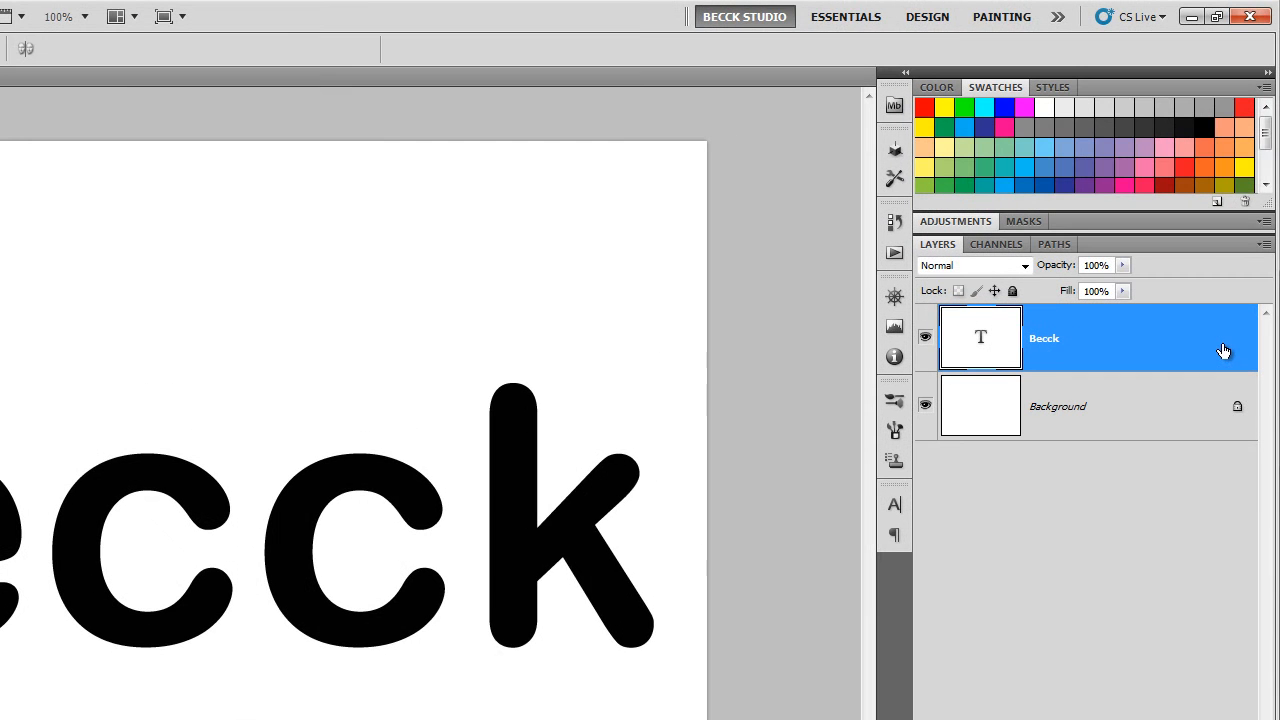
Enable a Stroke layer style on the Becck text layer and set the stroke colour to red
double_click(1223, 350)
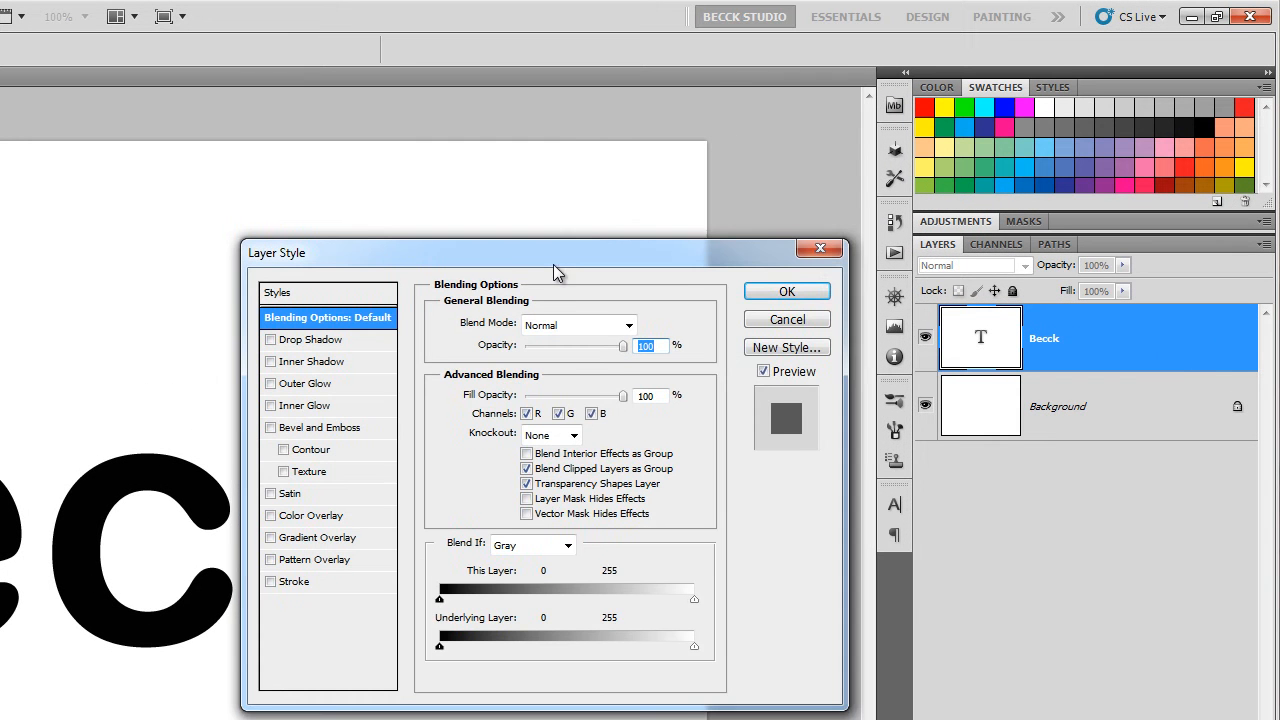
left_click_drag(551, 274, 547, 289)
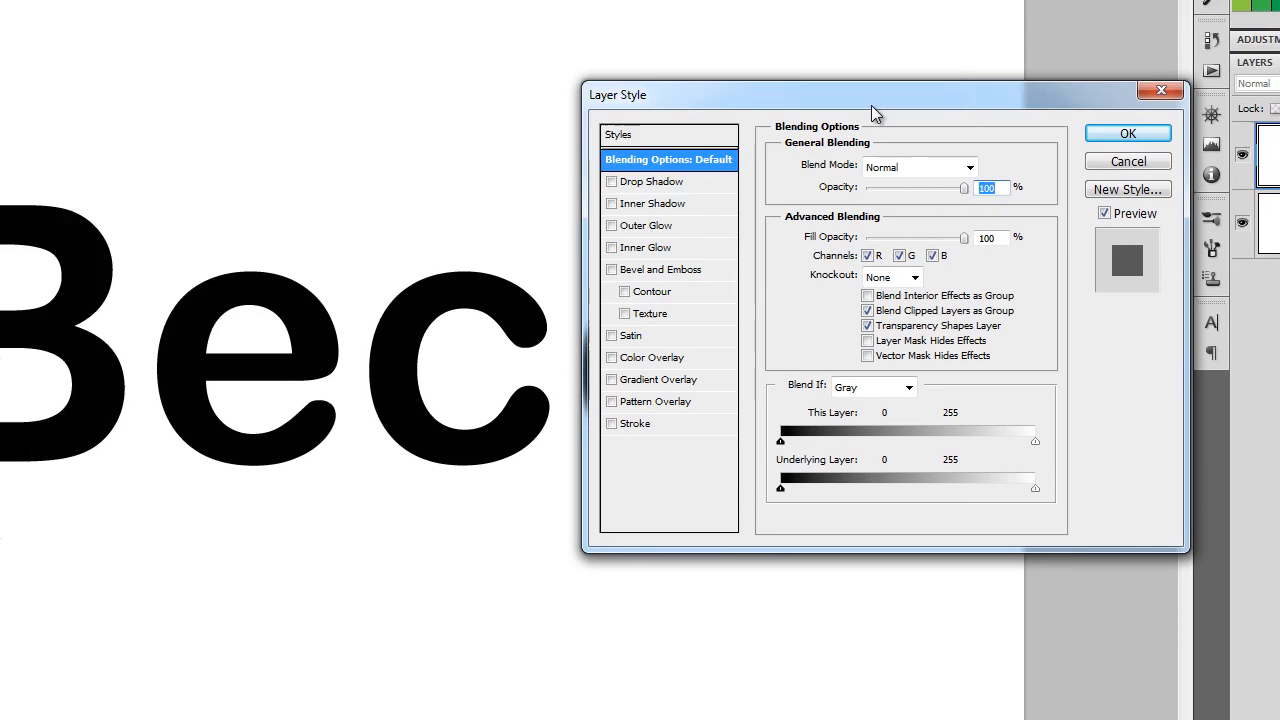
mouse_move(825, 100)
left_mouse_down()
mouse_move(843, 116)
mouse_move(849, 103)
left_mouse_up()
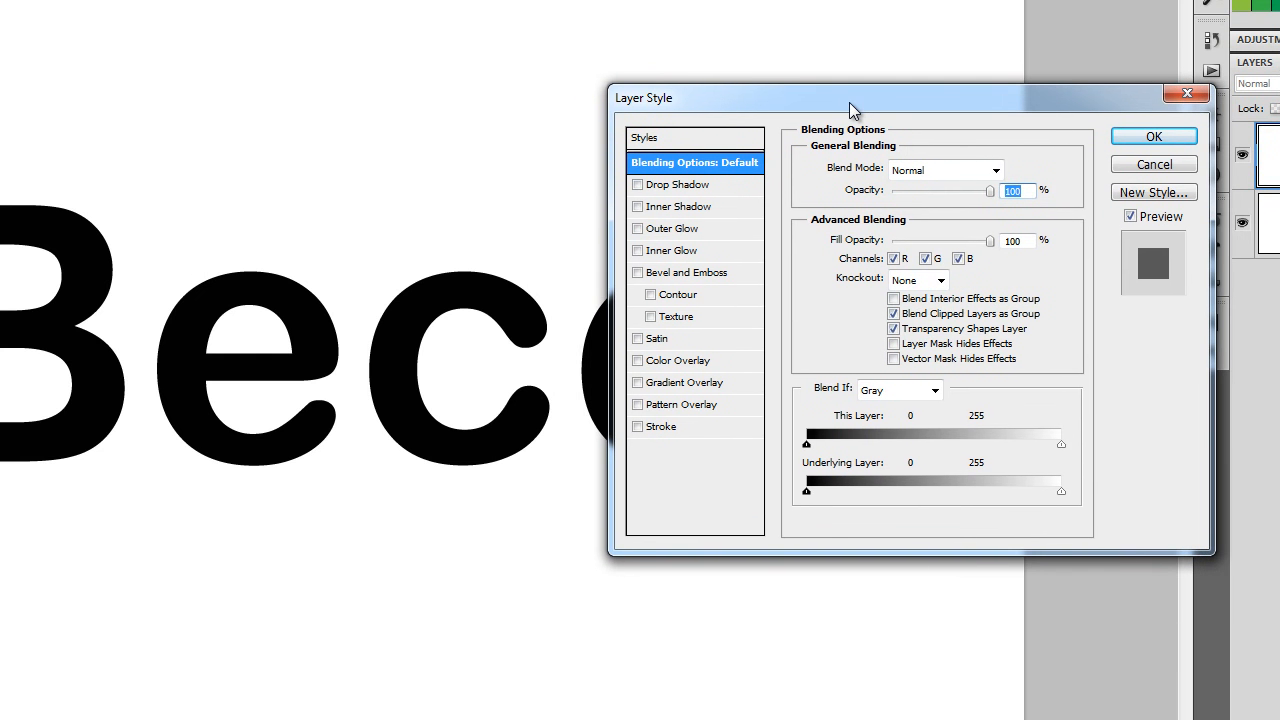
left_click(652, 426)
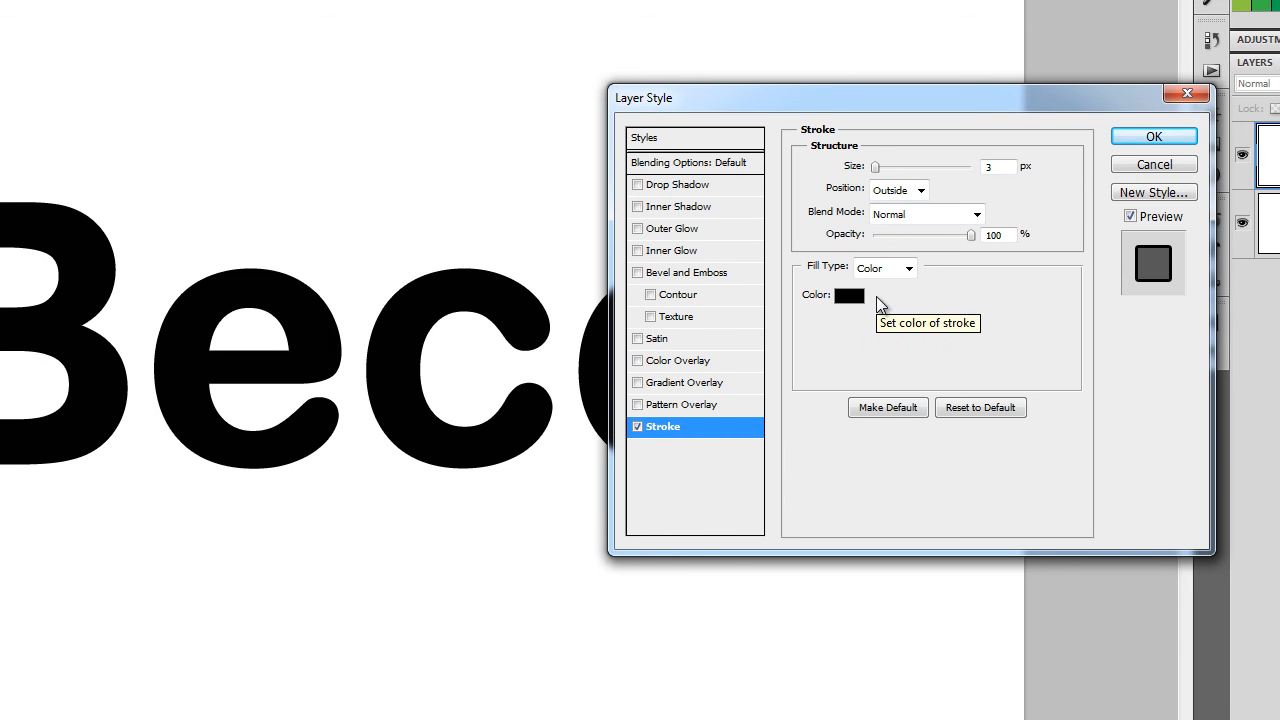
left_click(908, 268)
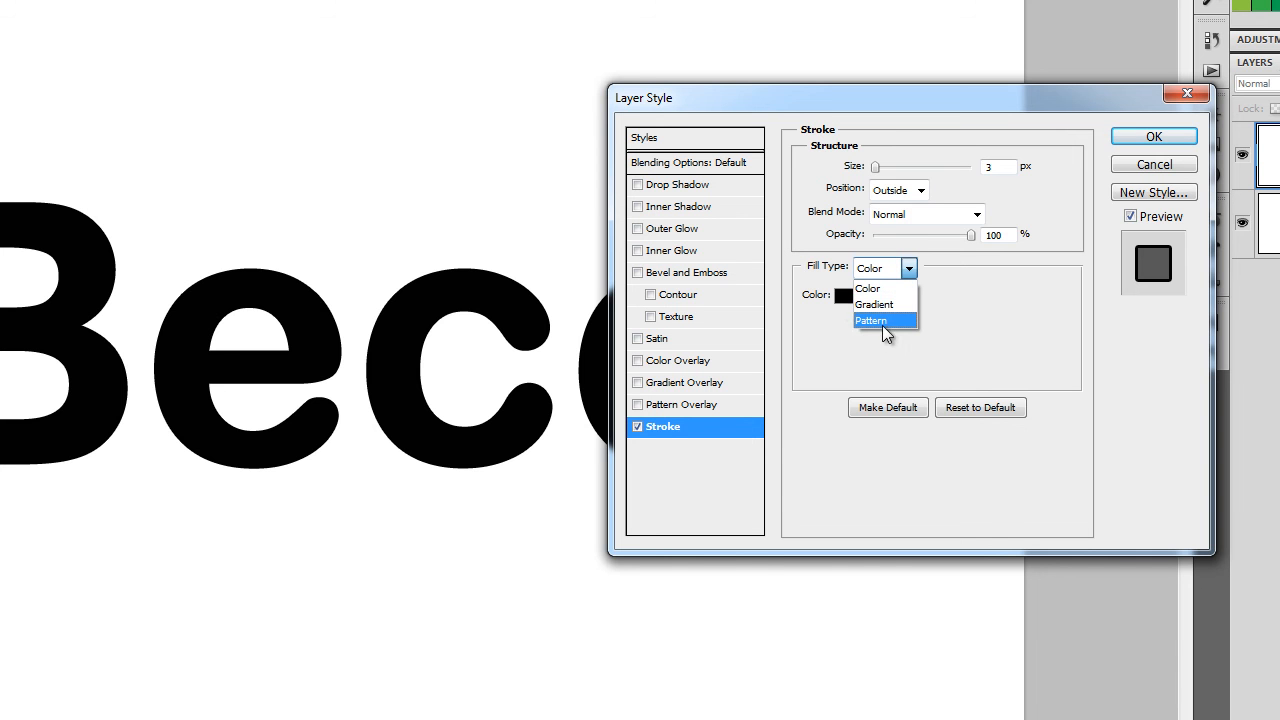
left_click(845, 304)
left_click(845, 304)
left_click_drag(934, 606, 1020, 580)
left_click(1203, 564)
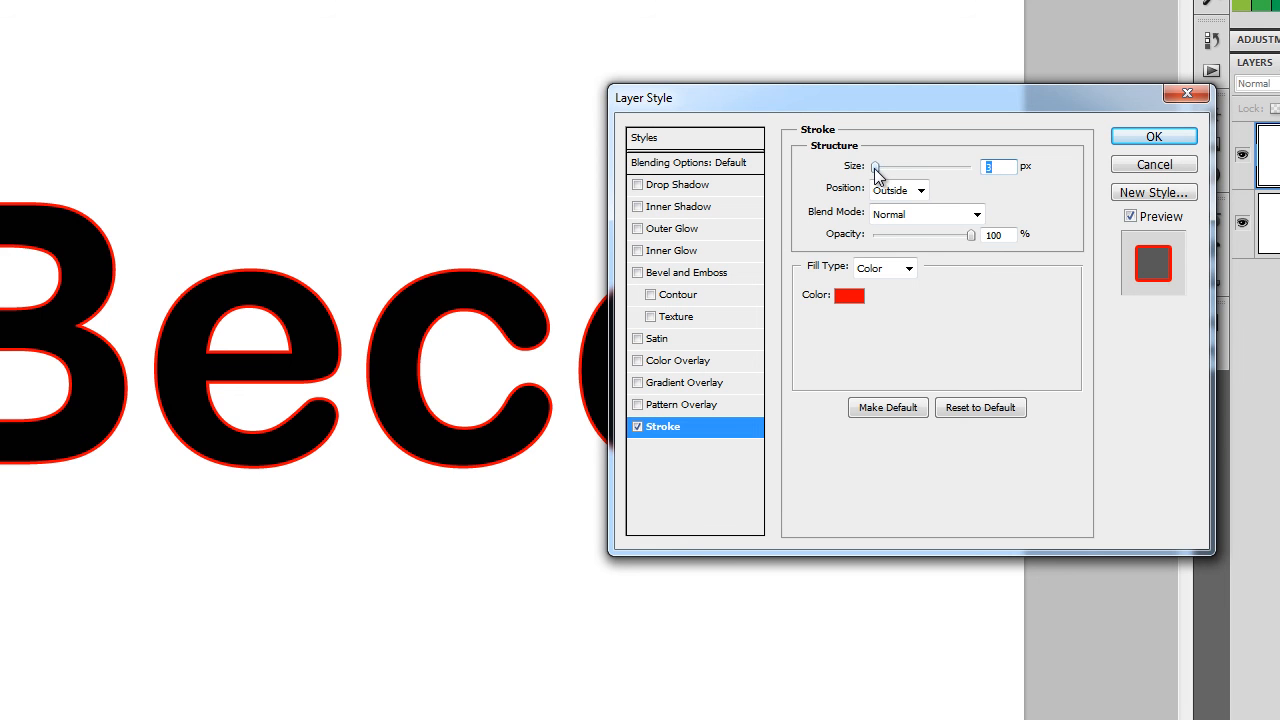
Set the stroke's position to Center and its size to 11 px
left_click_drag(876, 172, 885, 166)
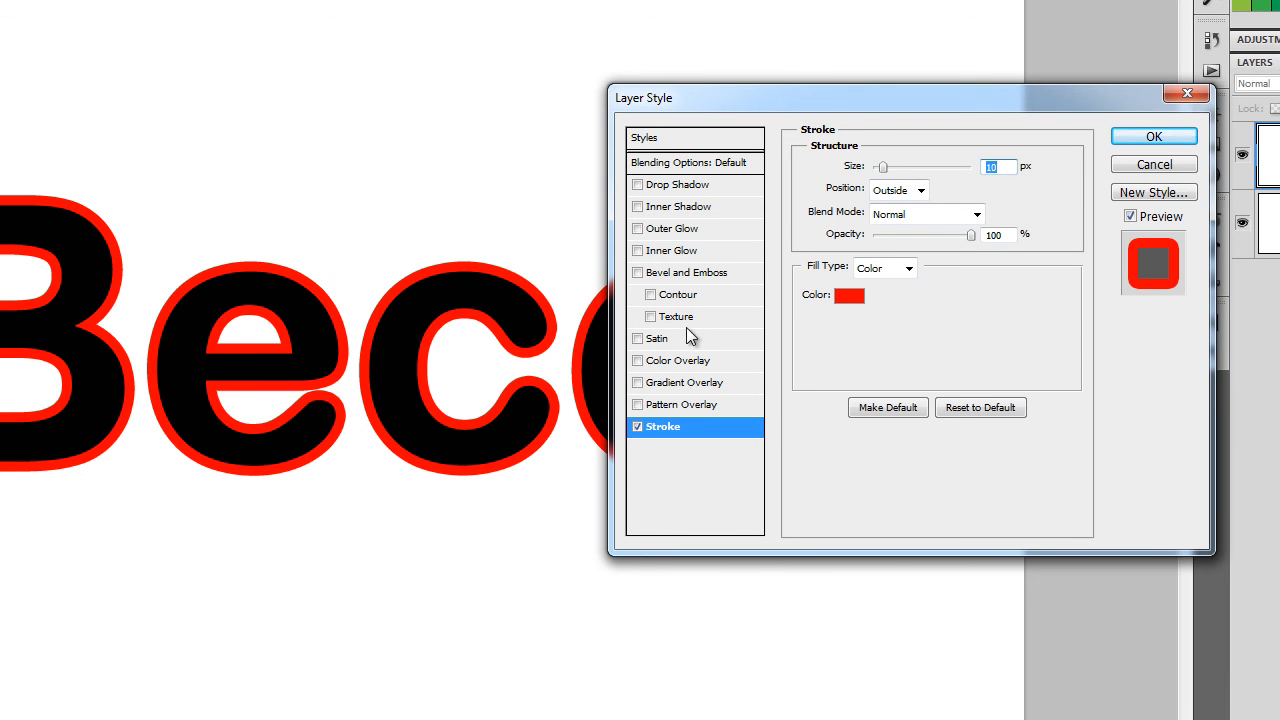
left_click(920, 191)
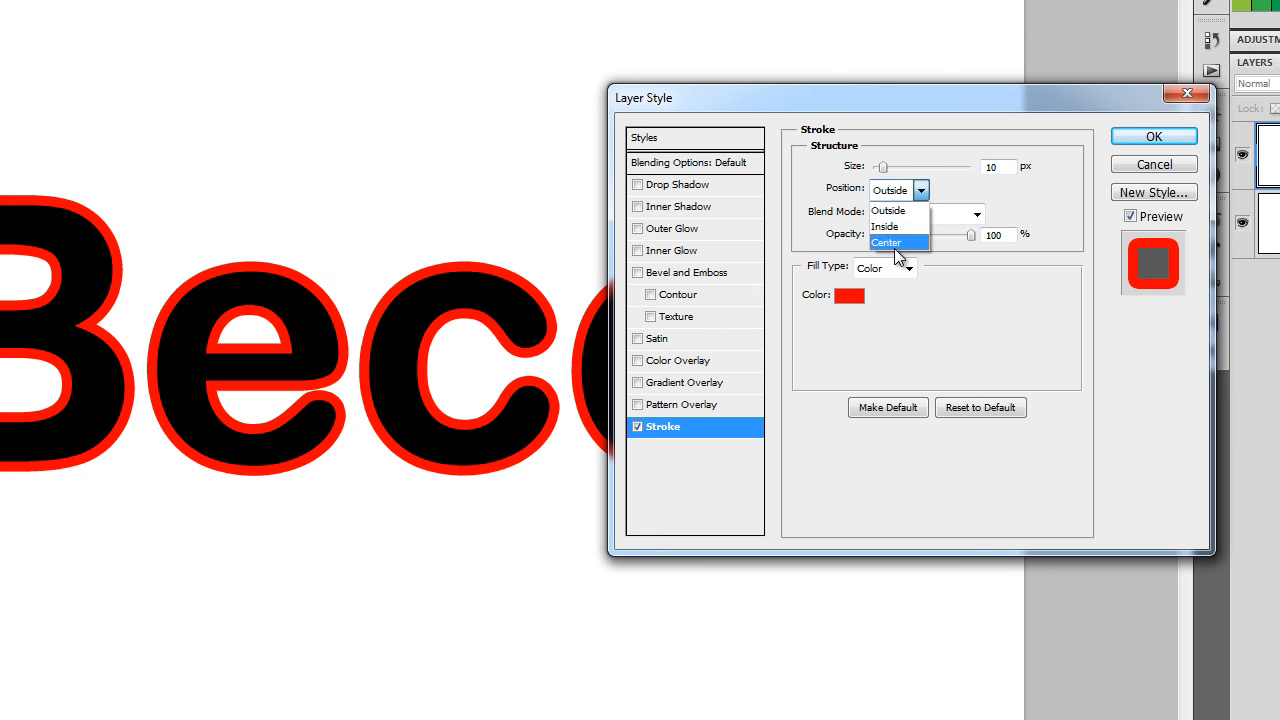
left_click(892, 252)
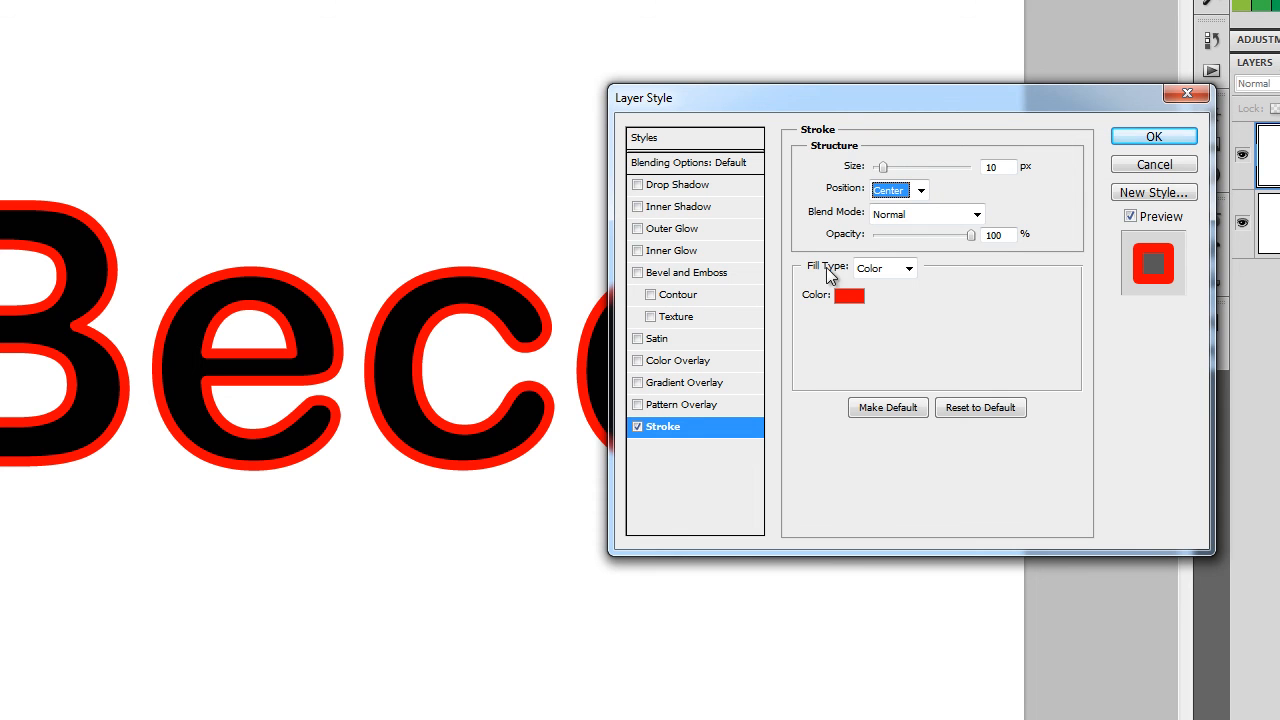
double_click(991, 167)
type("11")
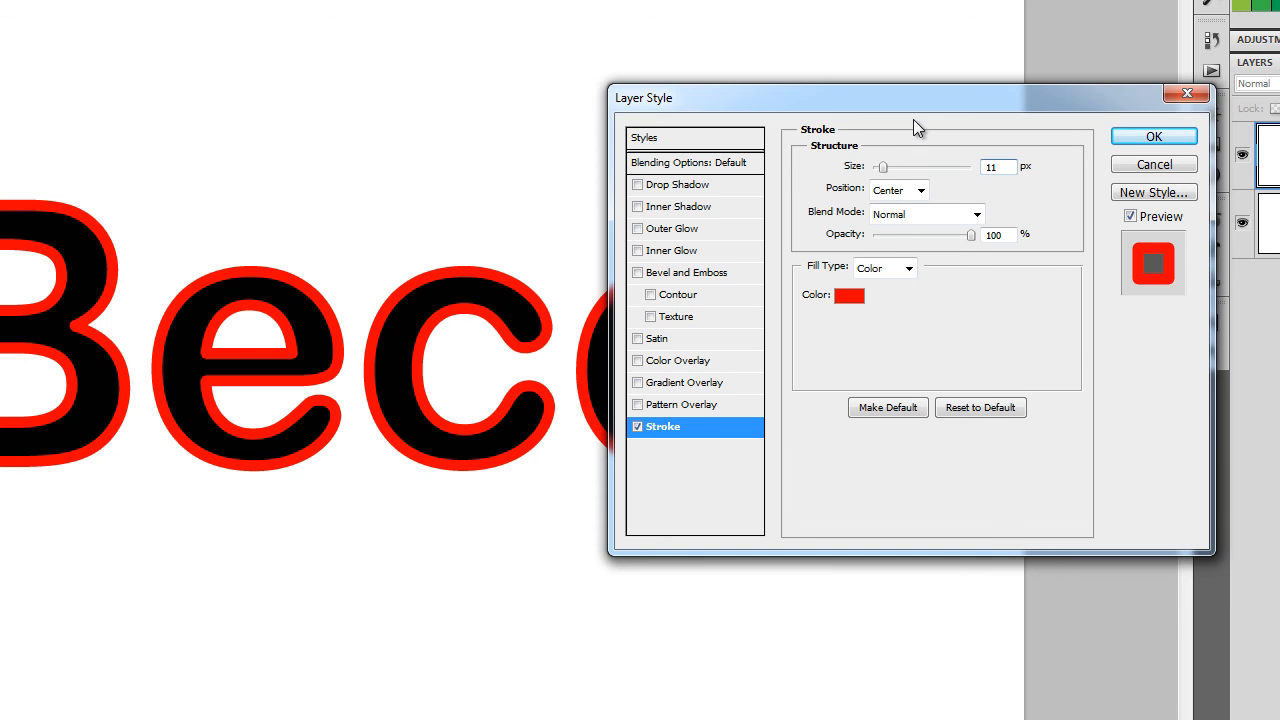
Change the stroke's fill type from a solid colour to Gradient
left_click_drag(918, 110, 752, 150)
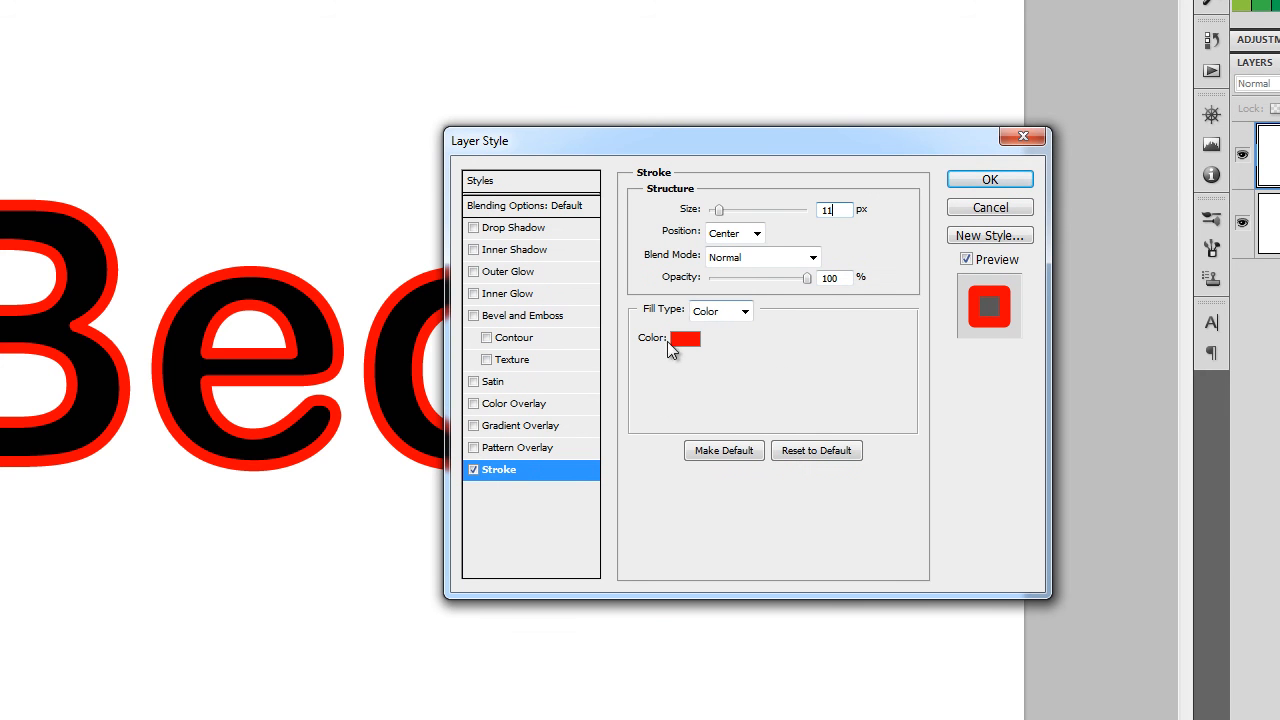
left_click(744, 312)
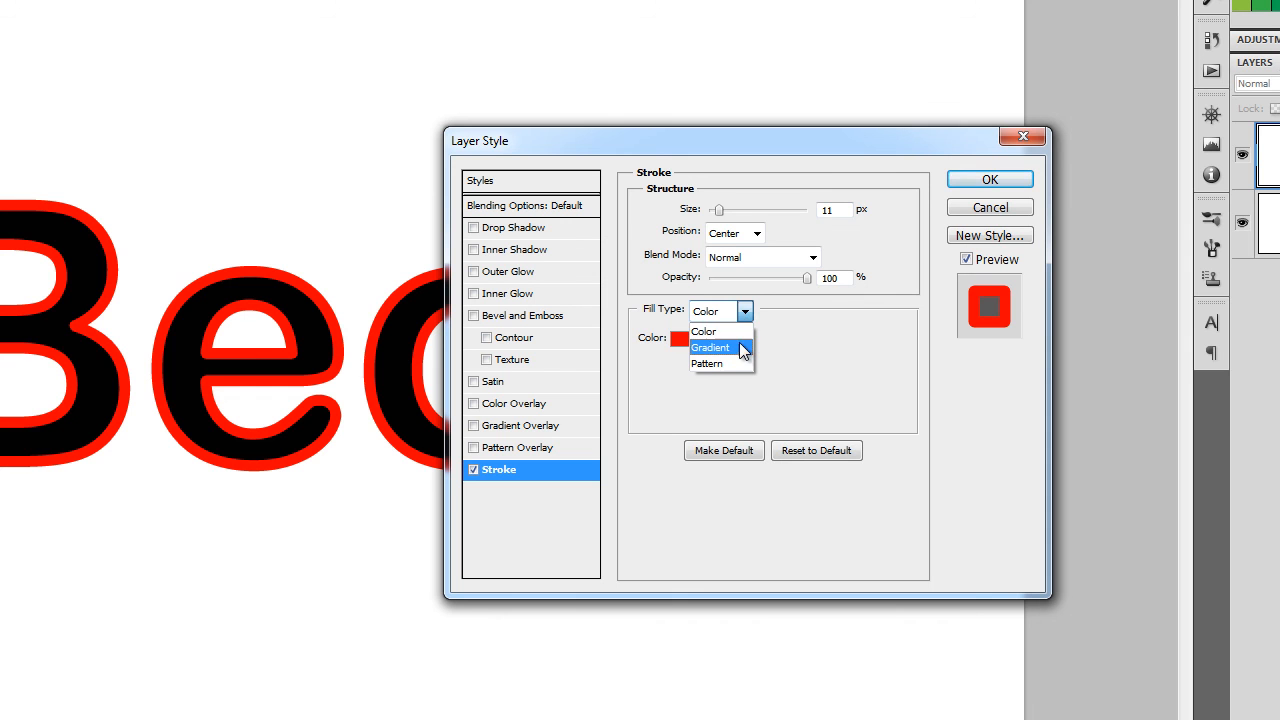
left_click(742, 349)
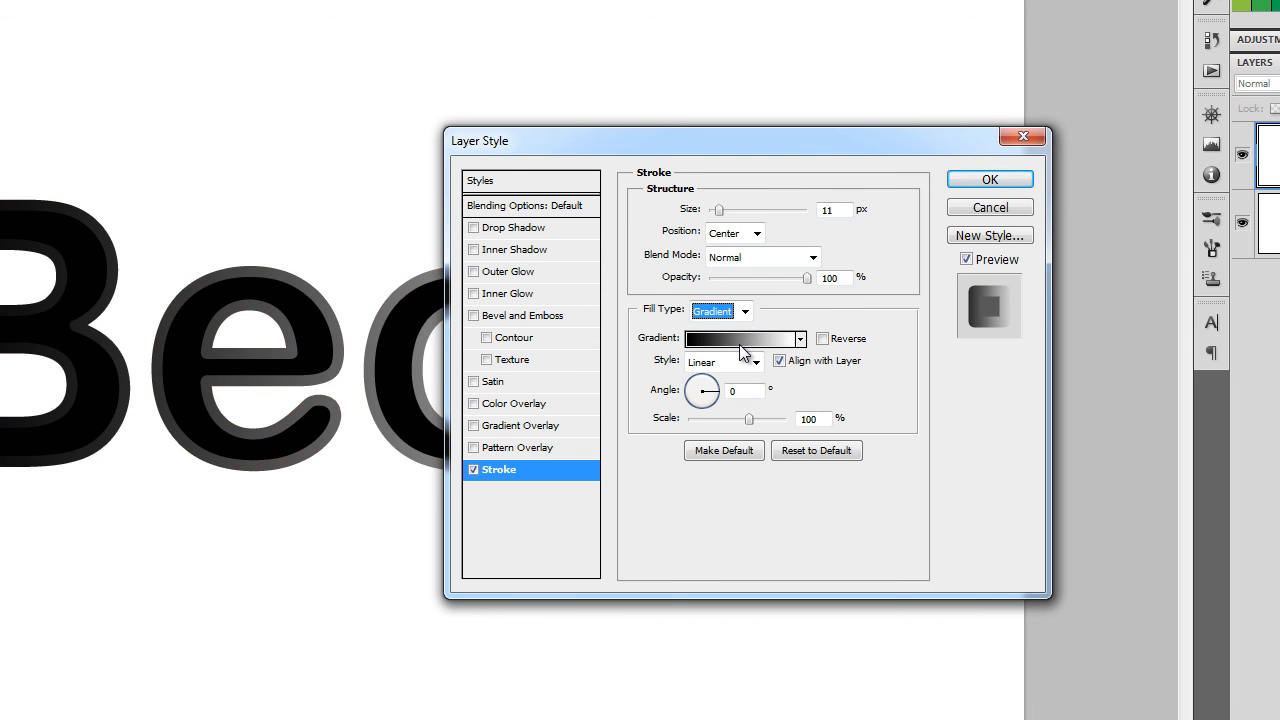
left_click(745, 312)
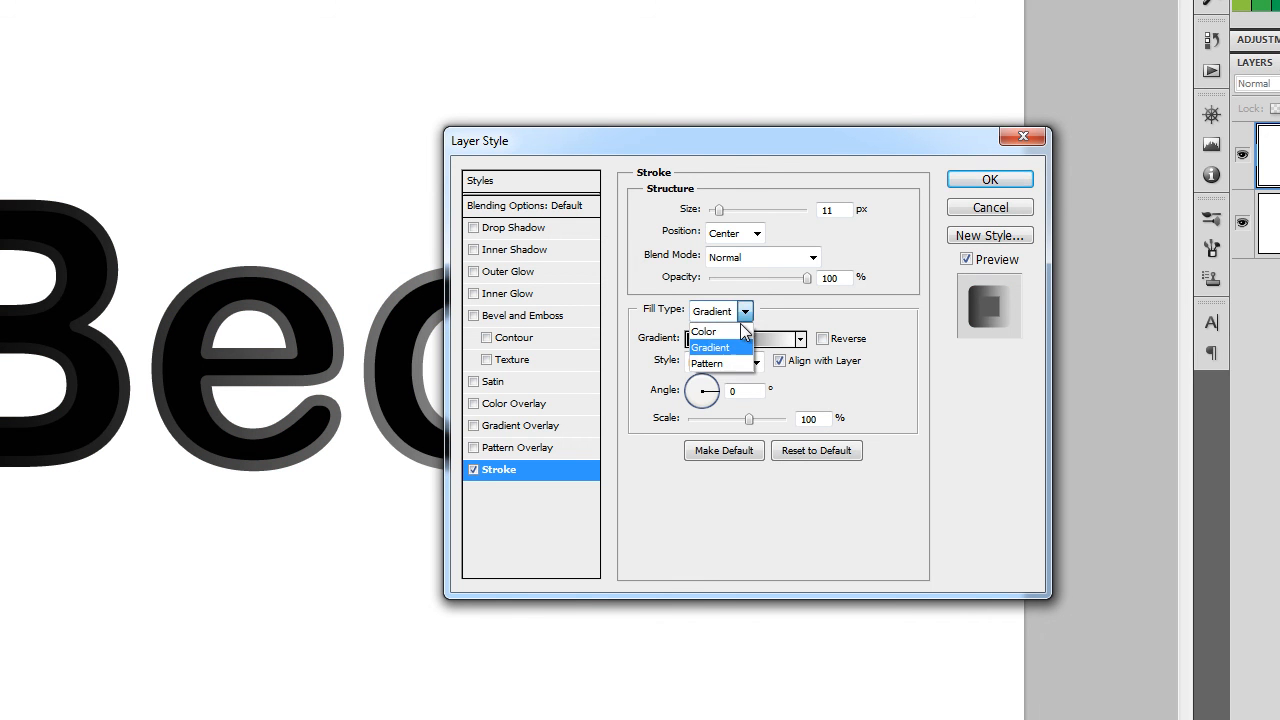
left_click(740, 348)
left_click_drag(786, 146, 1007, 92)
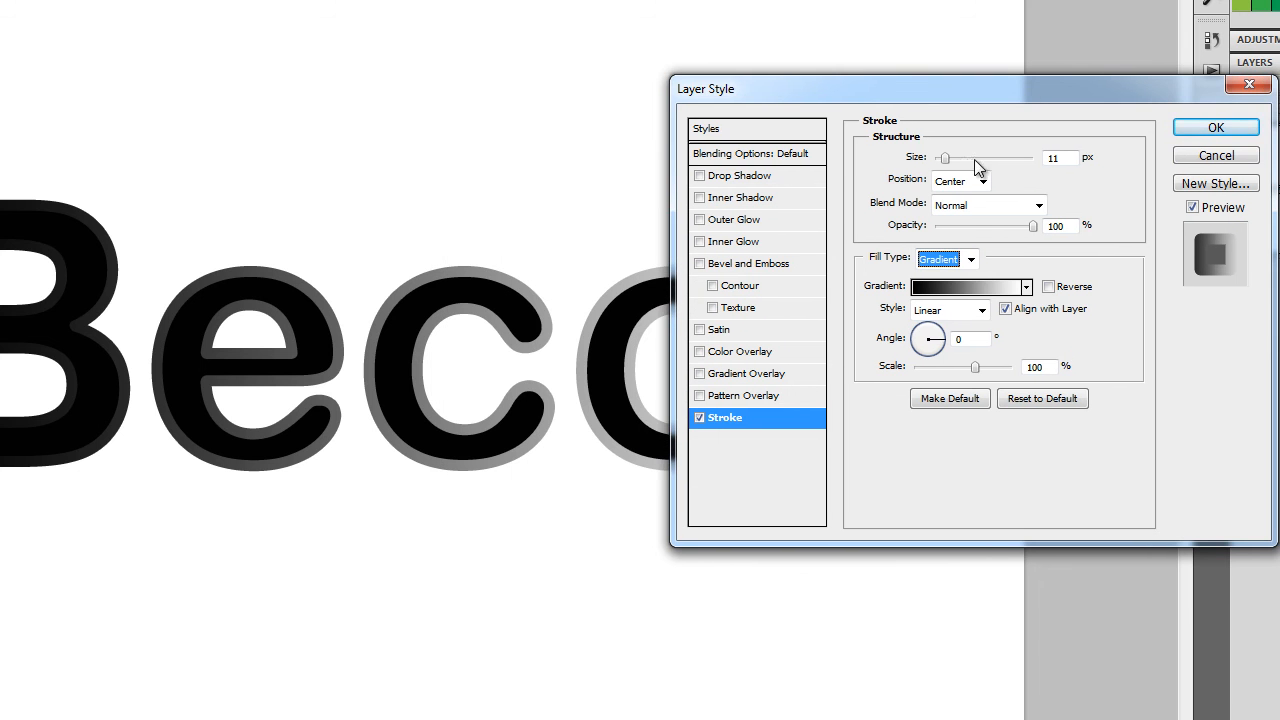
Edit the stroke's gradient and set its starting colour stop to dark gold, 775d0e
left_click(968, 290)
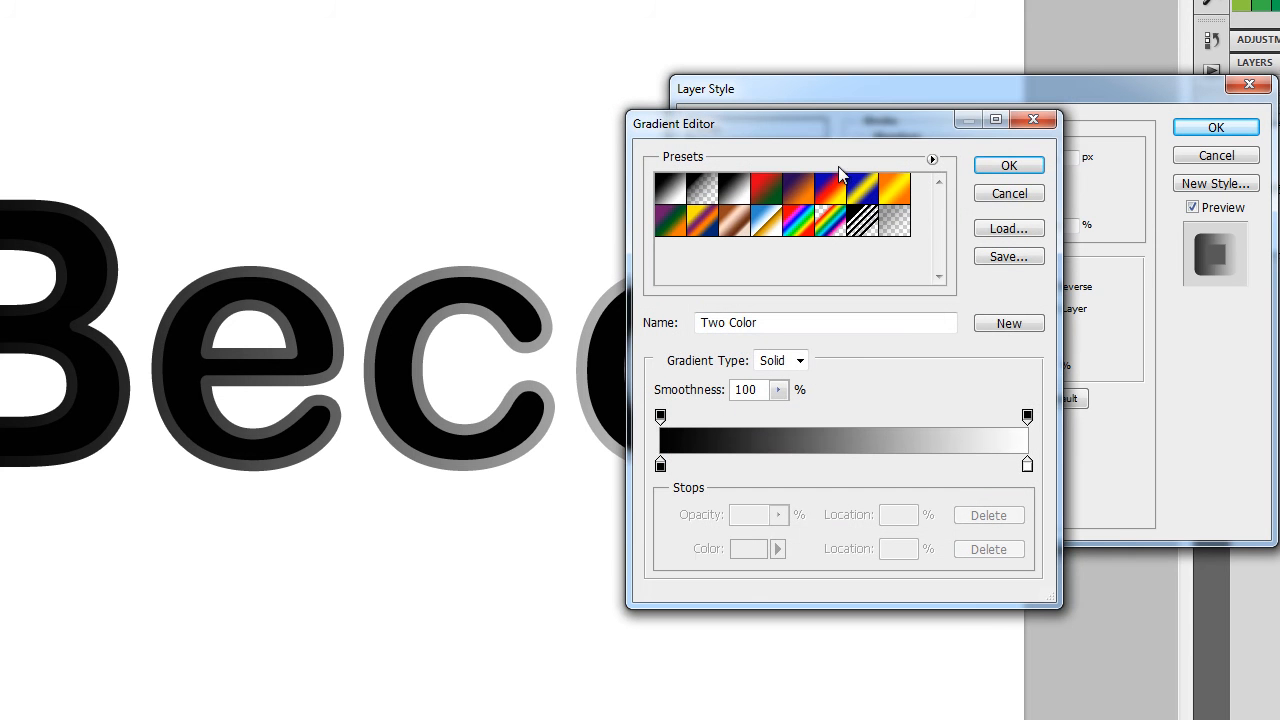
left_click_drag(832, 126, 877, 90)
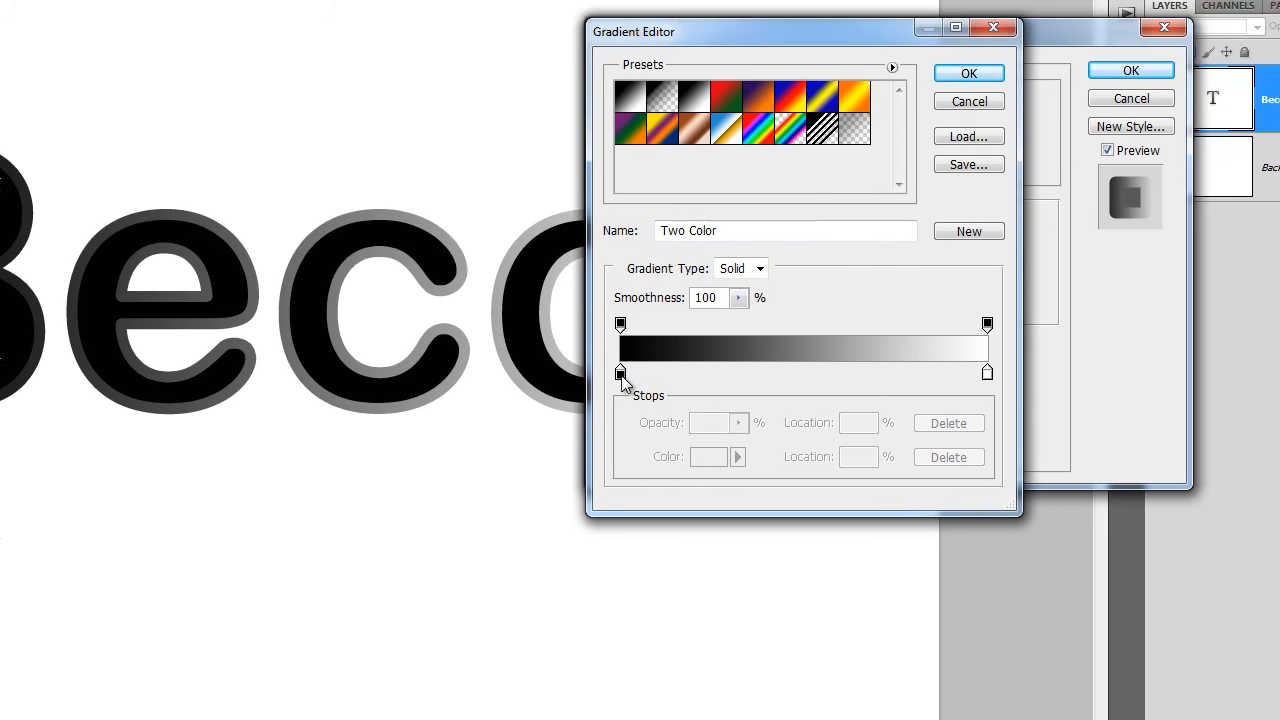
double_click(706, 434)
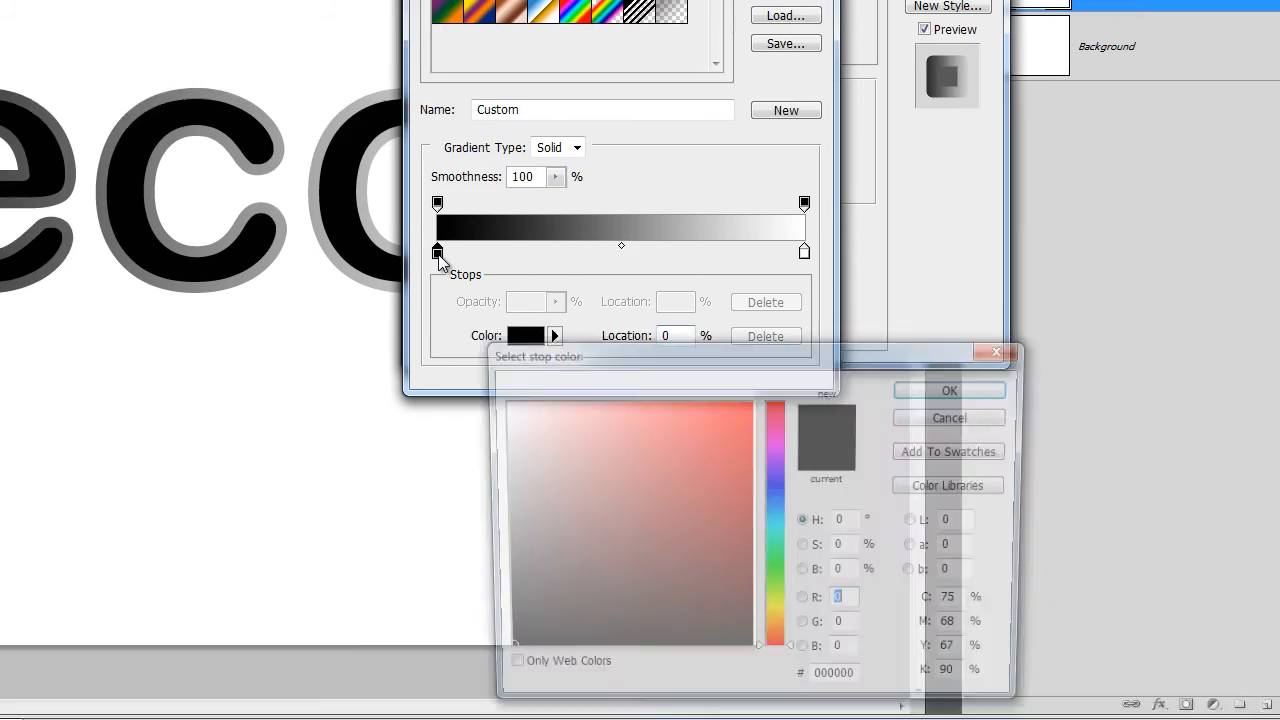
left_click_drag(594, 355, 358, 143)
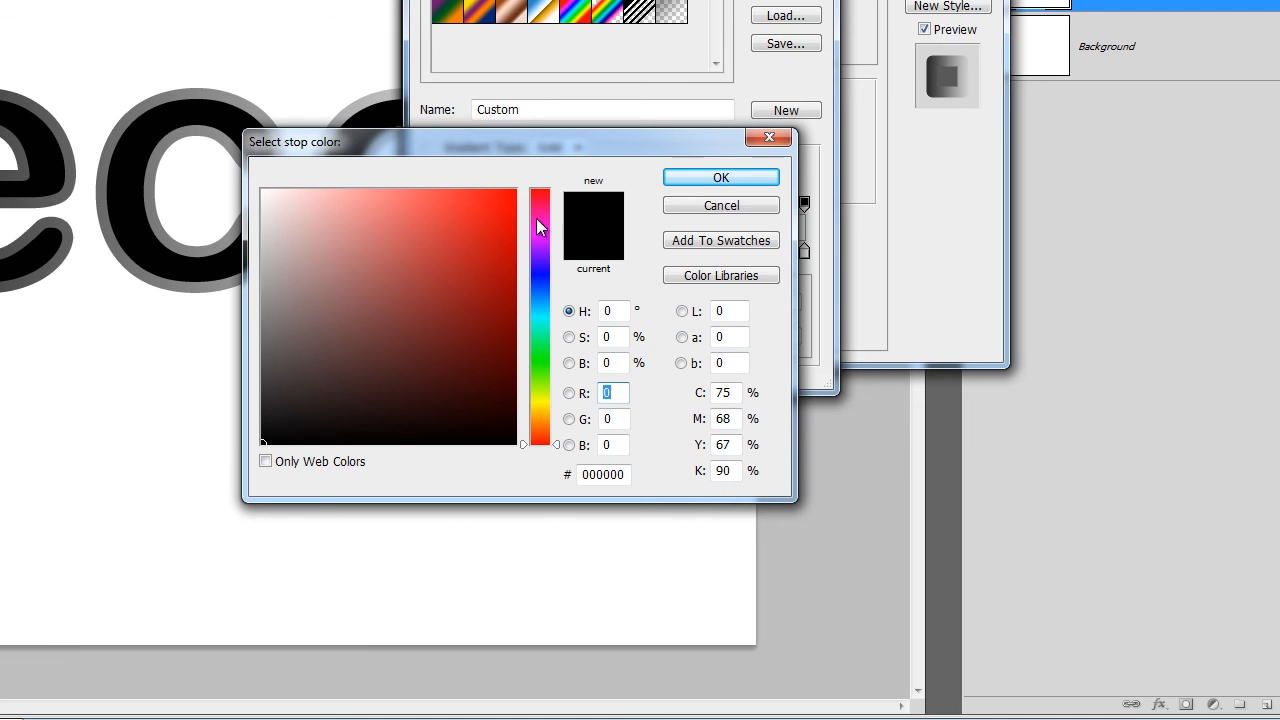
left_click(540, 412)
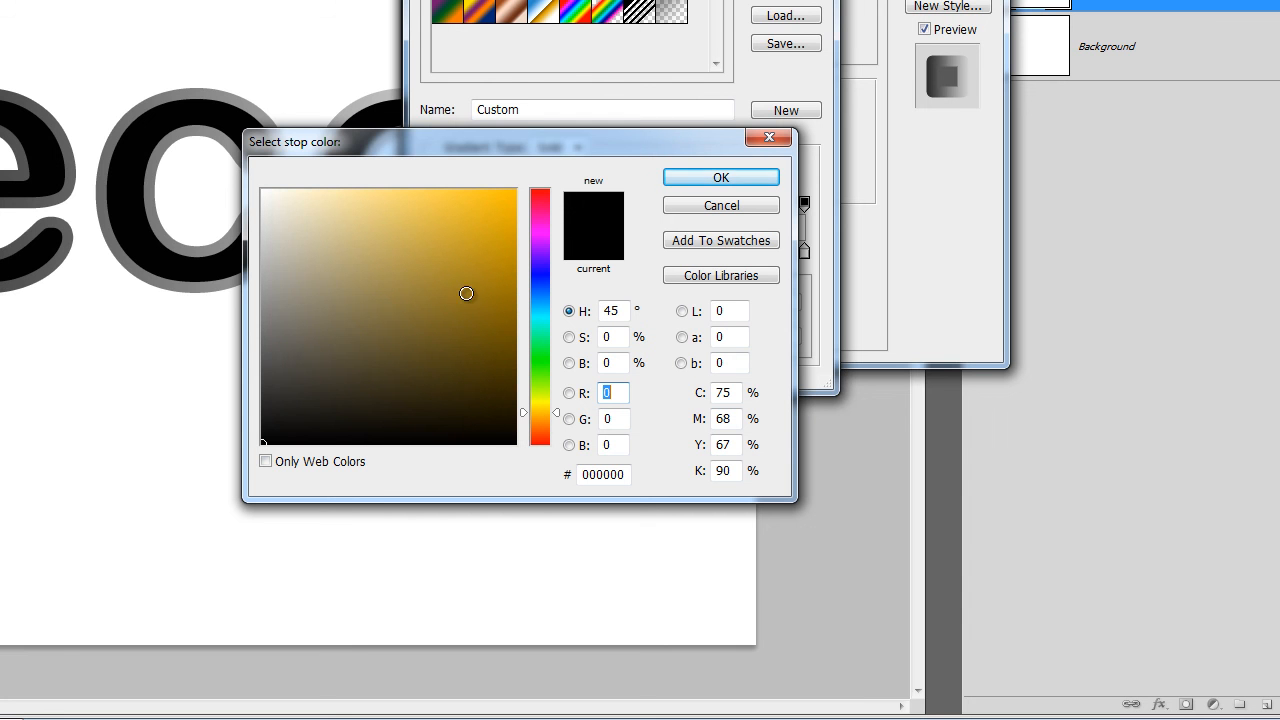
left_click(486, 325)
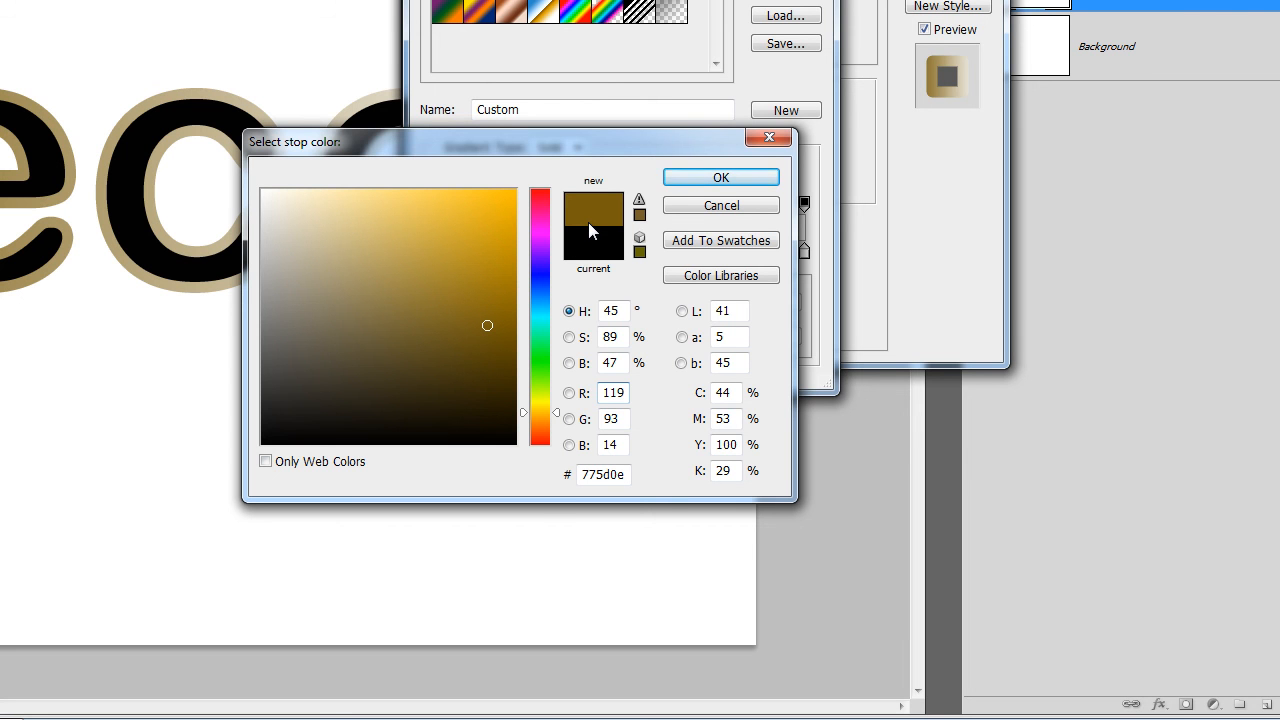
left_click(687, 177)
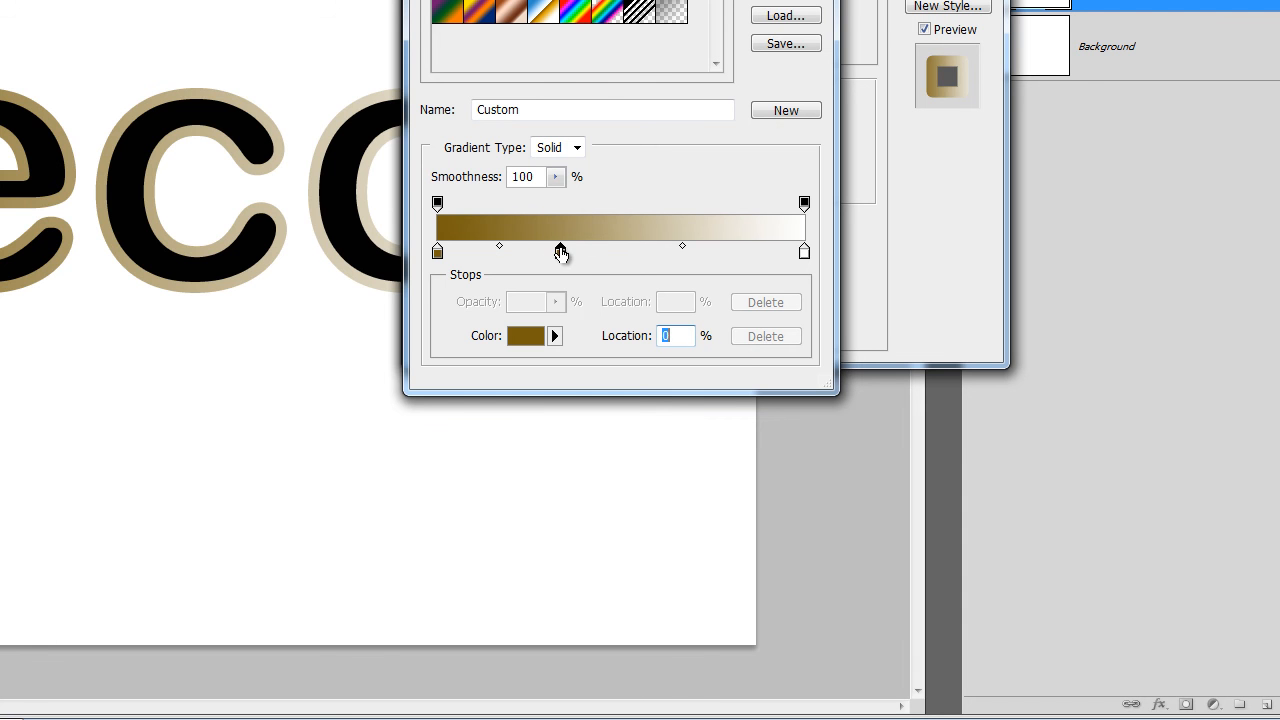
Add a gradient colour stop at 34% and set it to pale beige gold, cbbd91
left_click(561, 252)
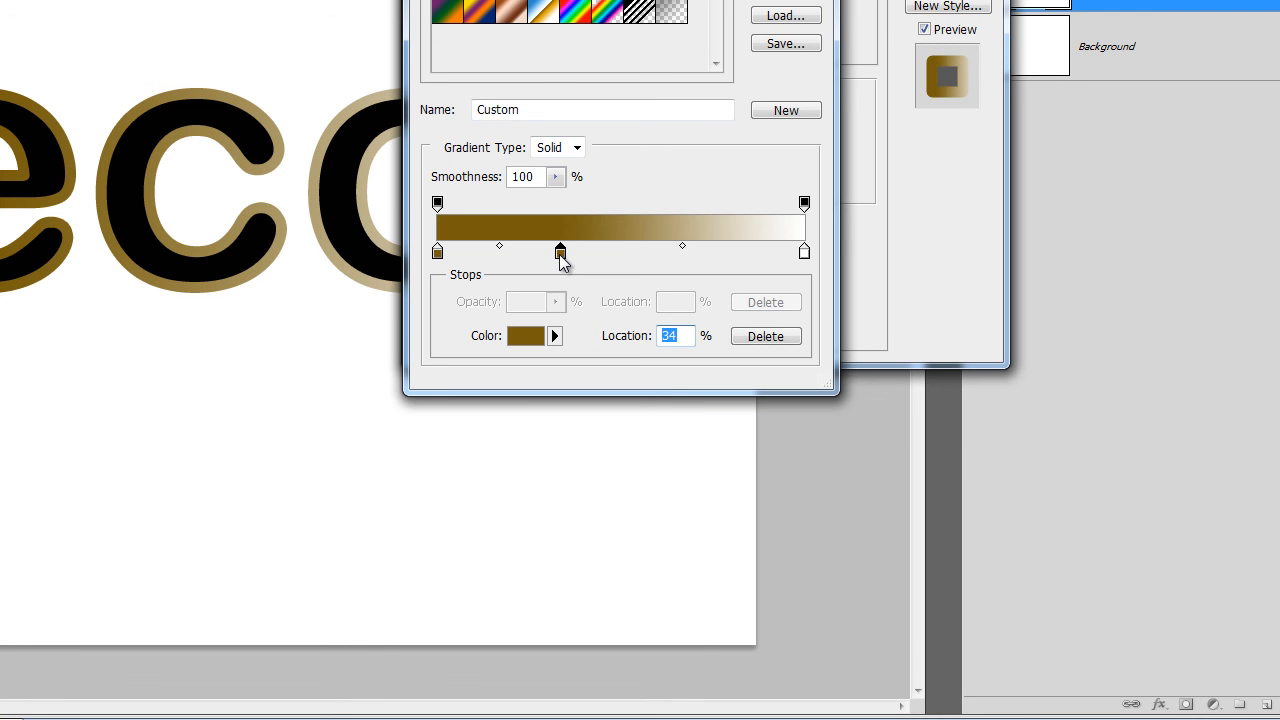
double_click(559, 254)
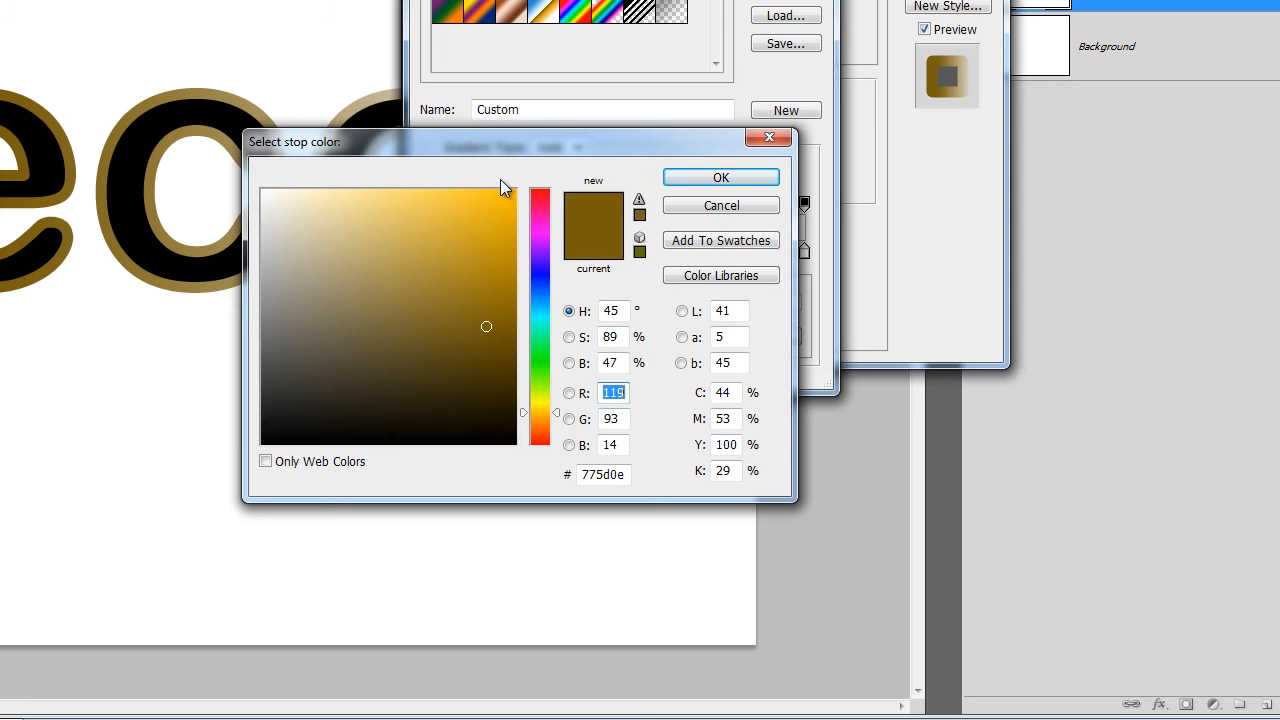
left_click_drag(536, 146, 659, 186)
left_click(435, 274)
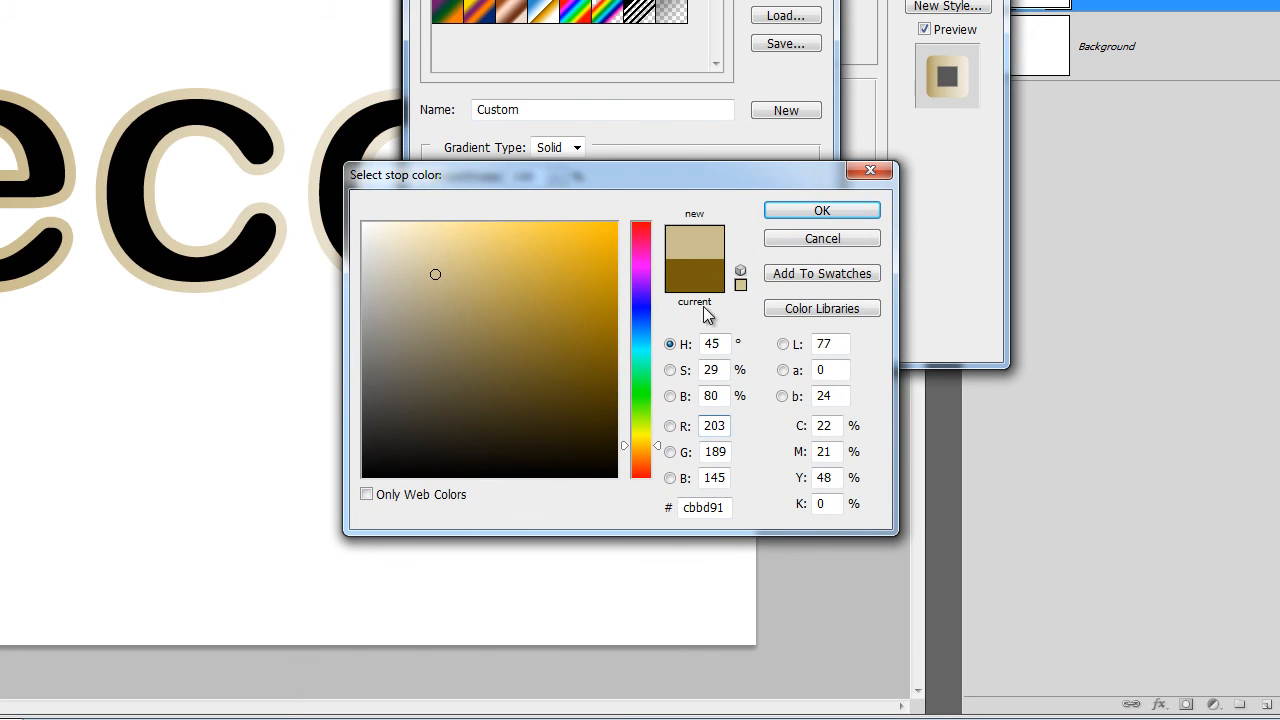
left_click_drag(722, 510, 647, 509)
left_click_drag(489, 183, 527, 175)
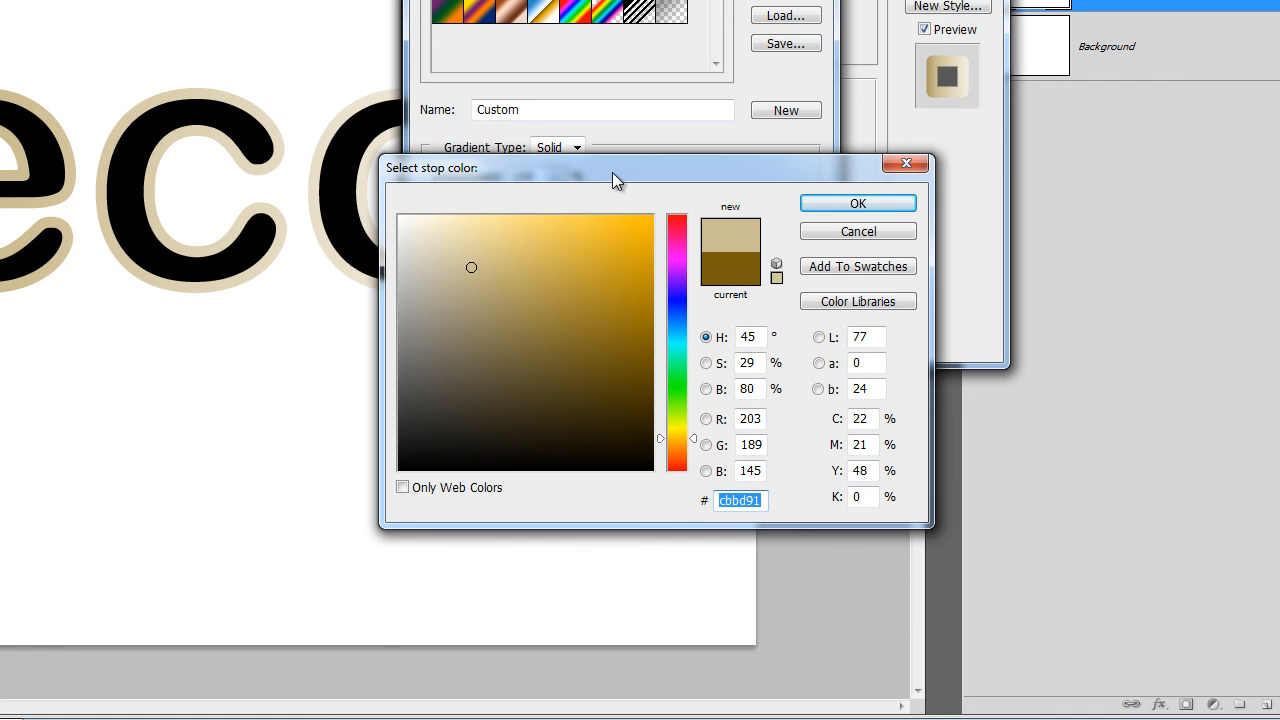
left_click_drag(612, 172, 575, 181)
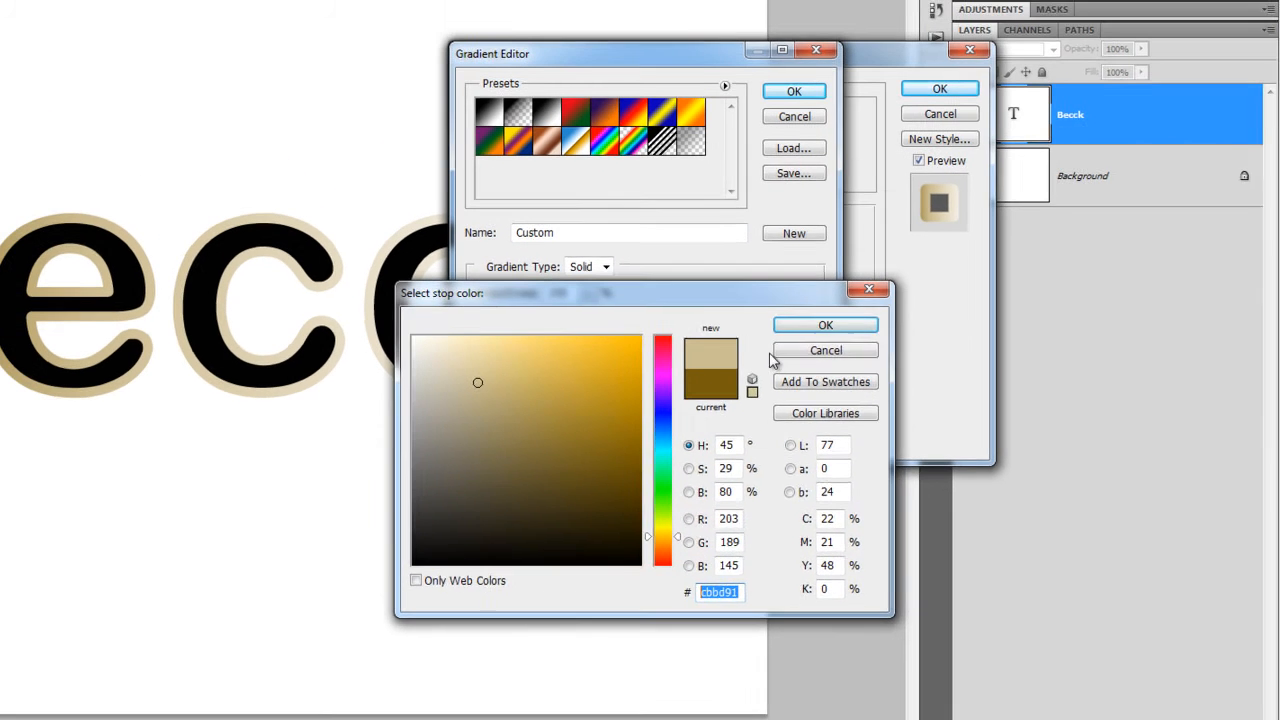
left_click(815, 210)
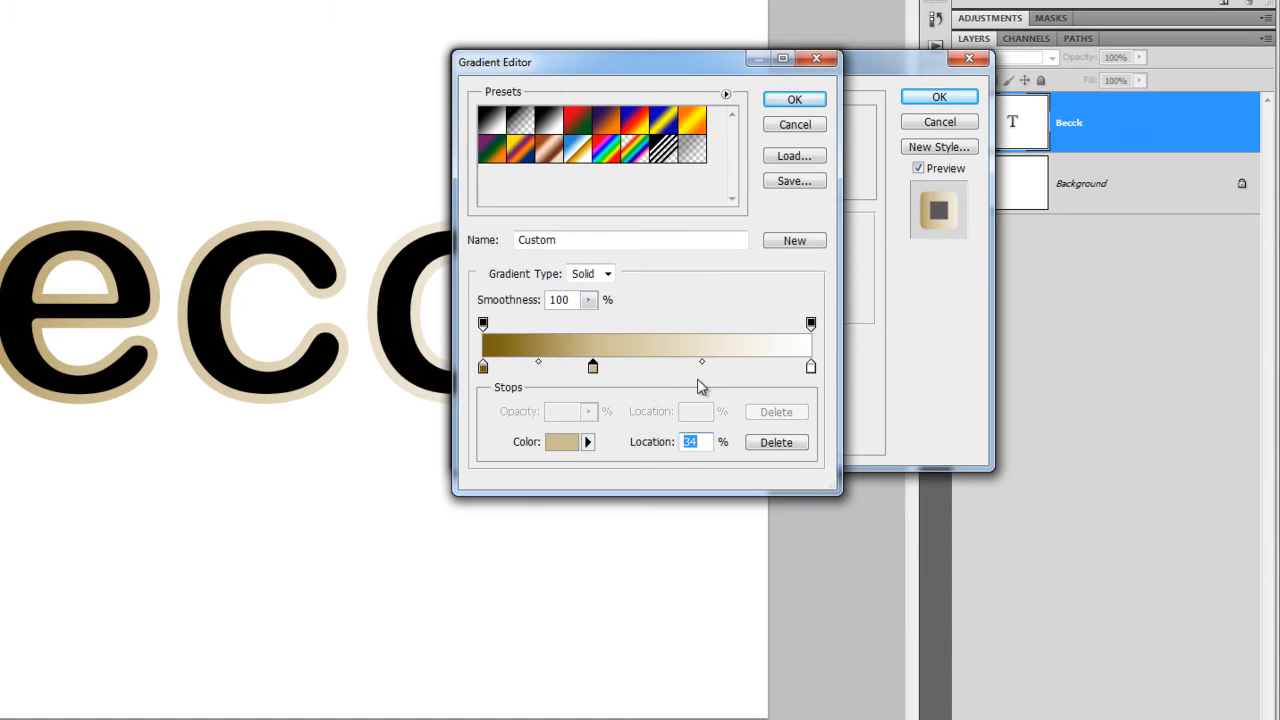
Add a gradient colour stop at 69% and set it to bright gold, d4a105
left_click(708, 368)
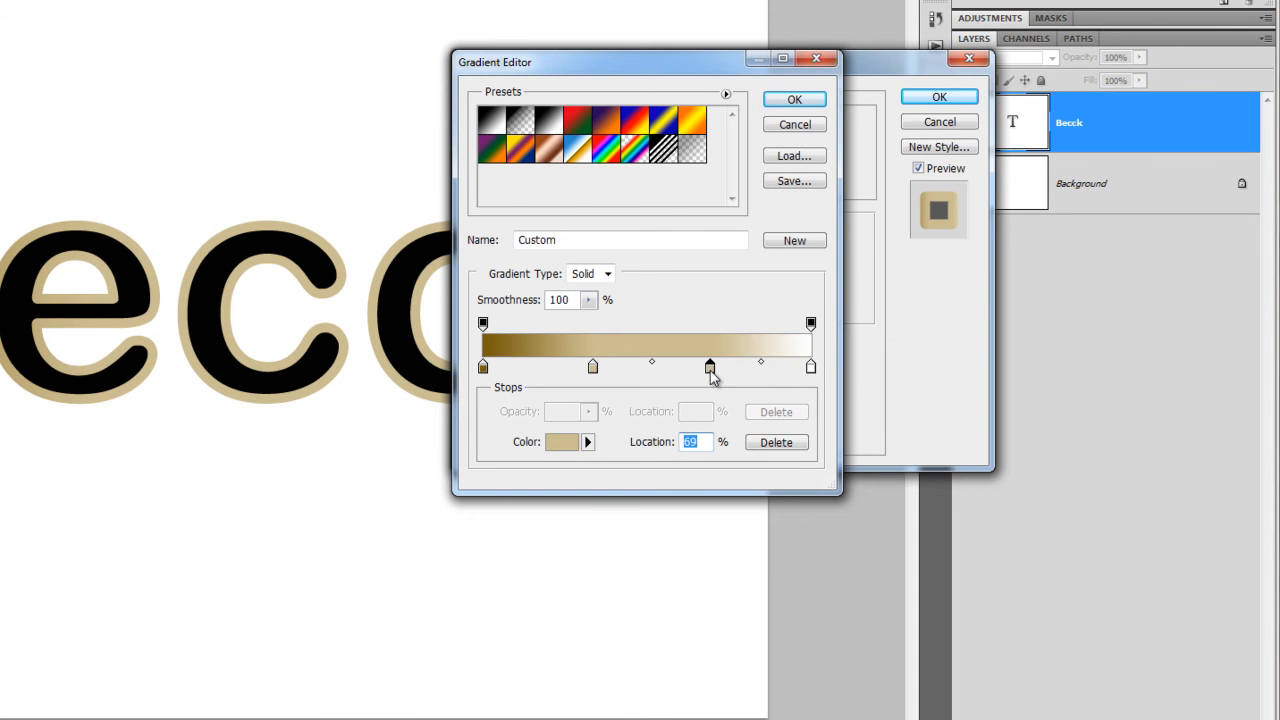
double_click(710, 368)
left_click(627, 407)
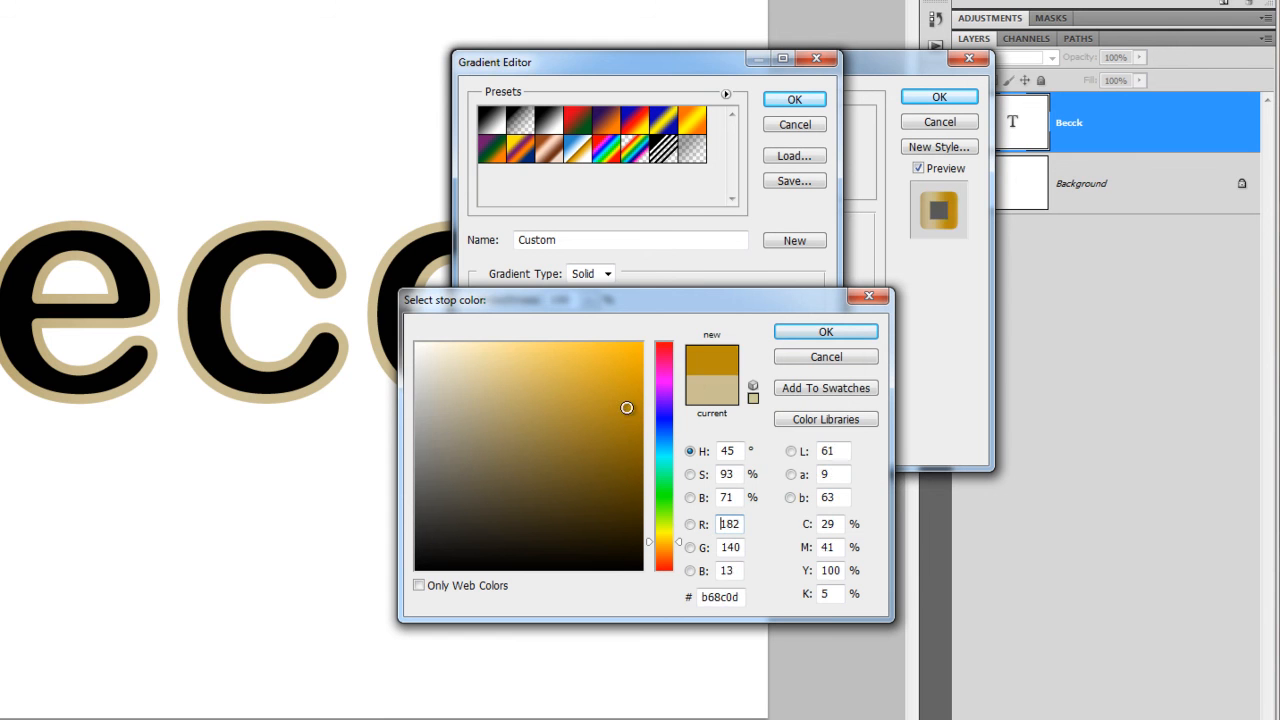
left_click_drag(627, 407, 640, 380)
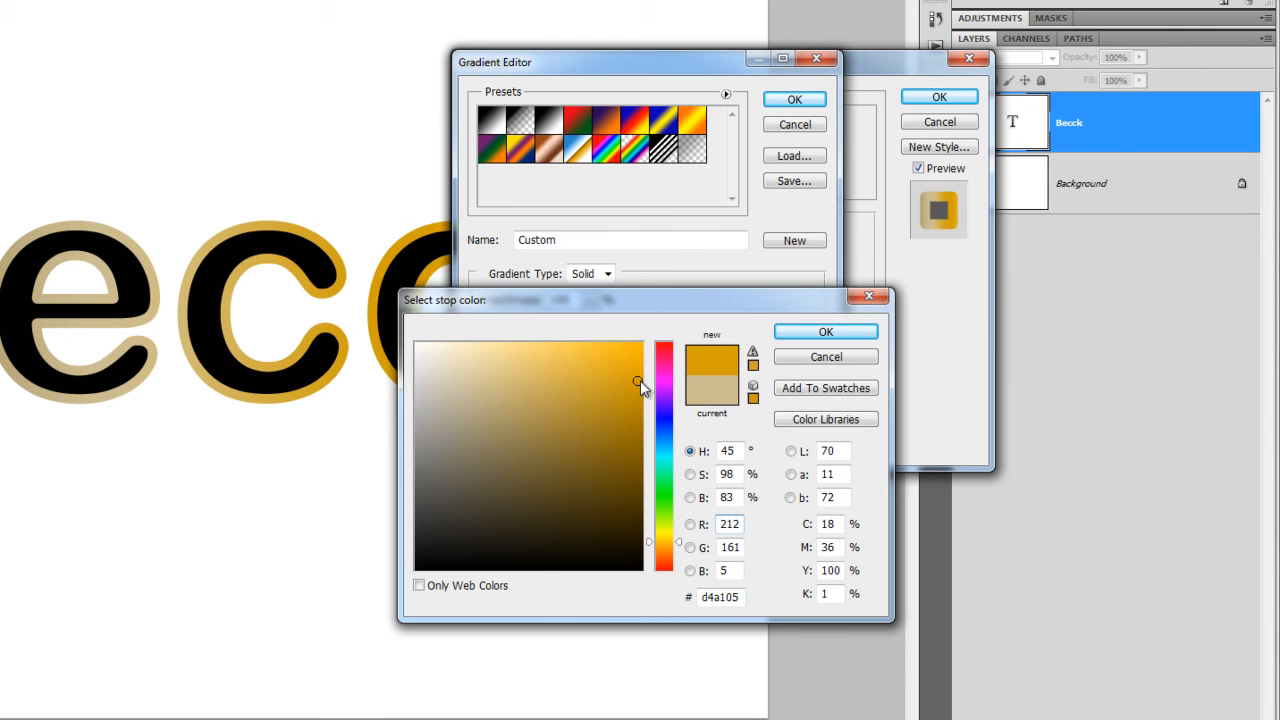
left_click(800, 340)
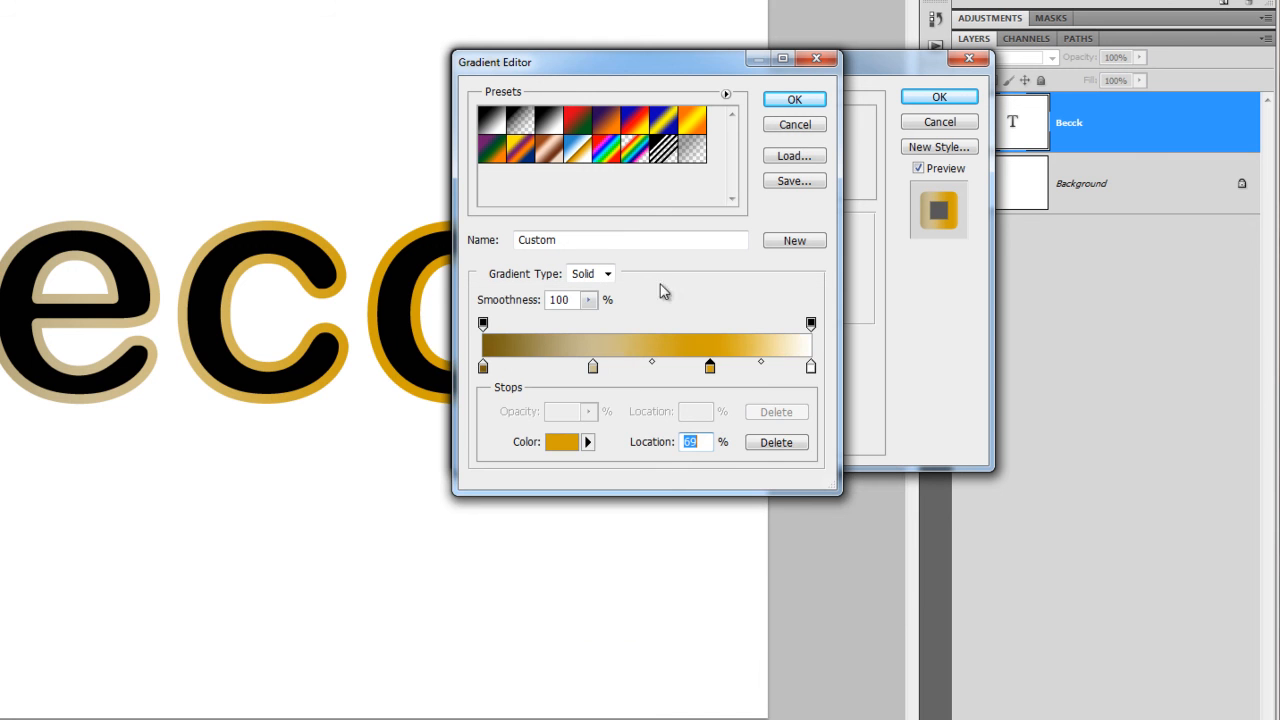
Set the gradient's ending colour stop to brownish gold, 946305
double_click(810, 368)
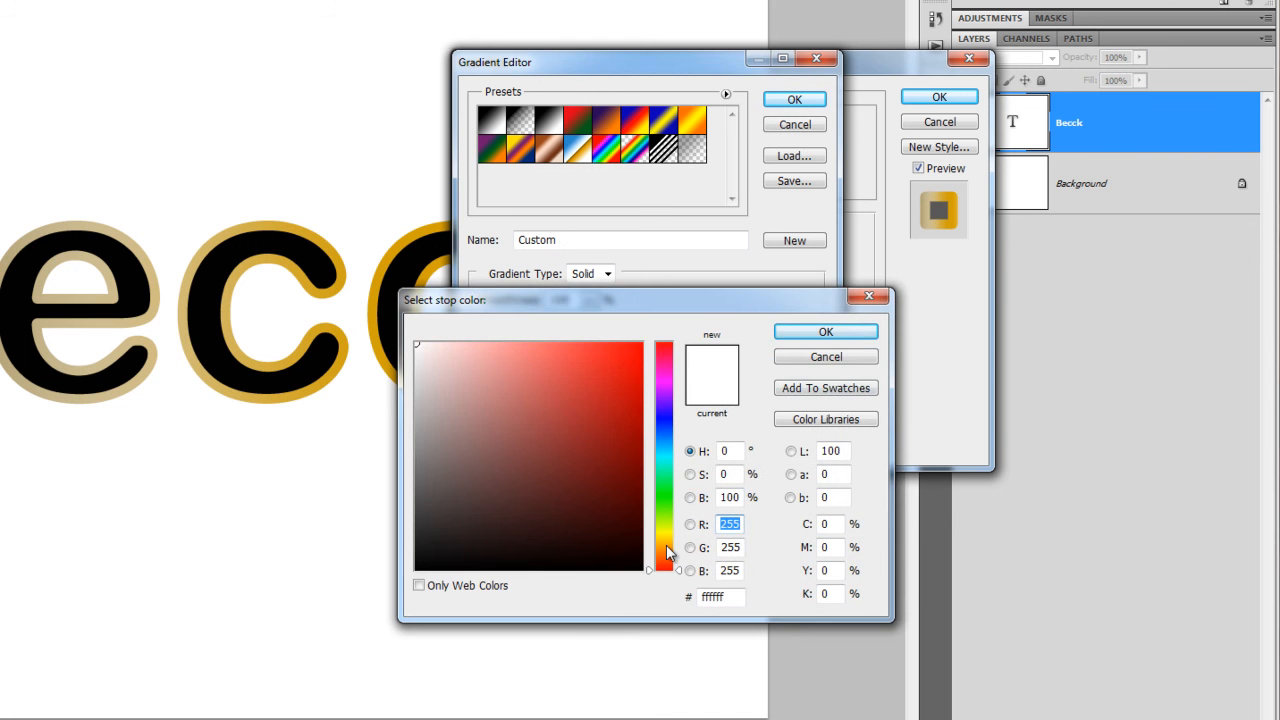
left_click(665, 545)
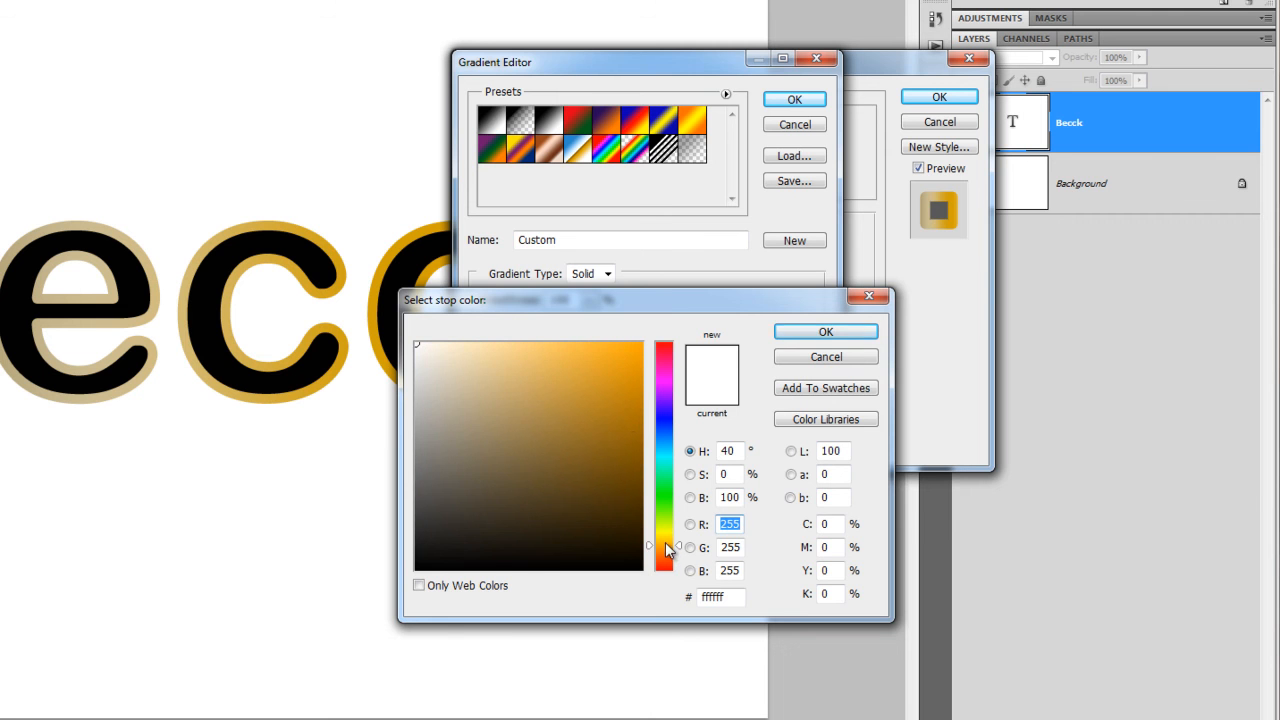
left_click(635, 438)
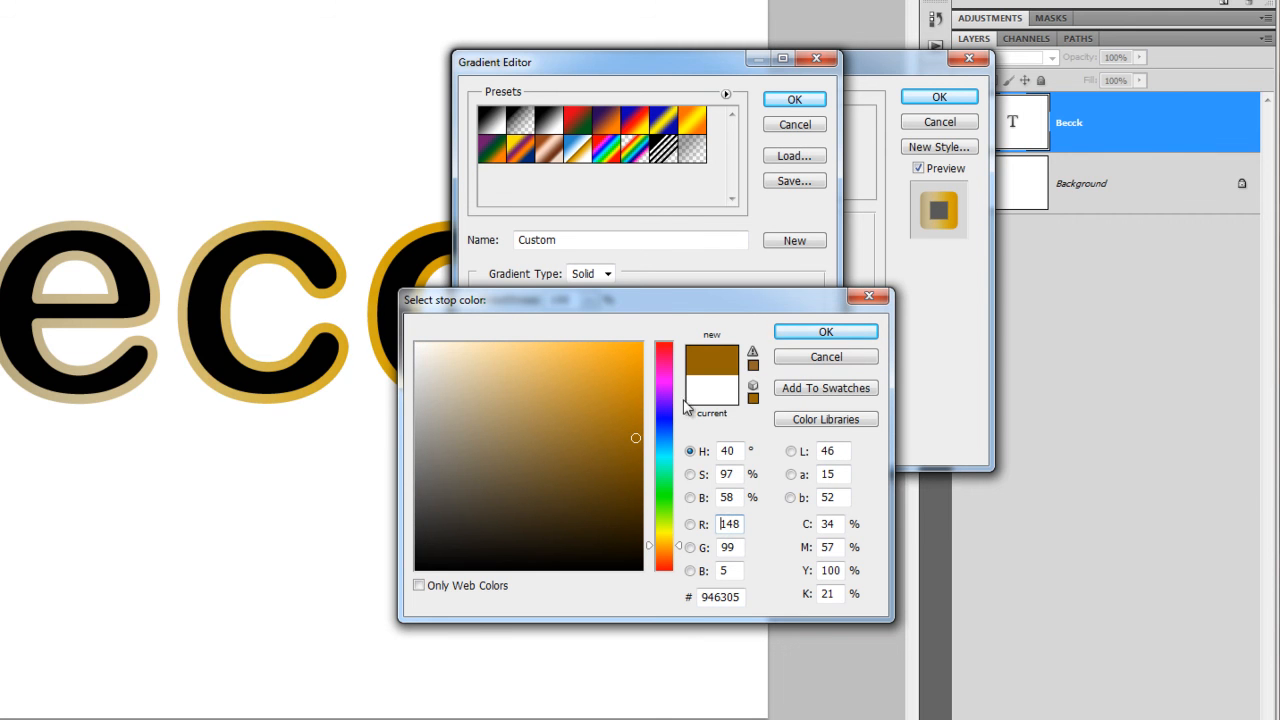
left_click(787, 334)
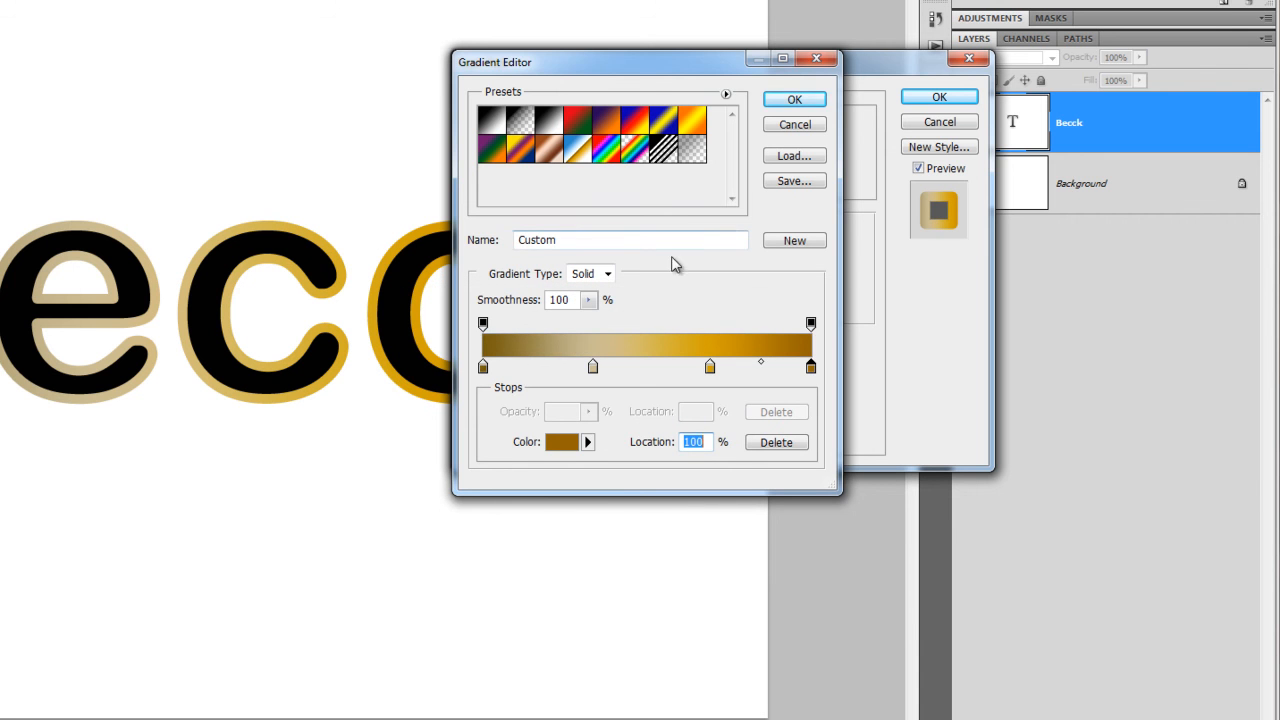
Name the gradient Ouro, save it as a new preset, and apply it to the stroke
left_click_drag(626, 57, 633, 163)
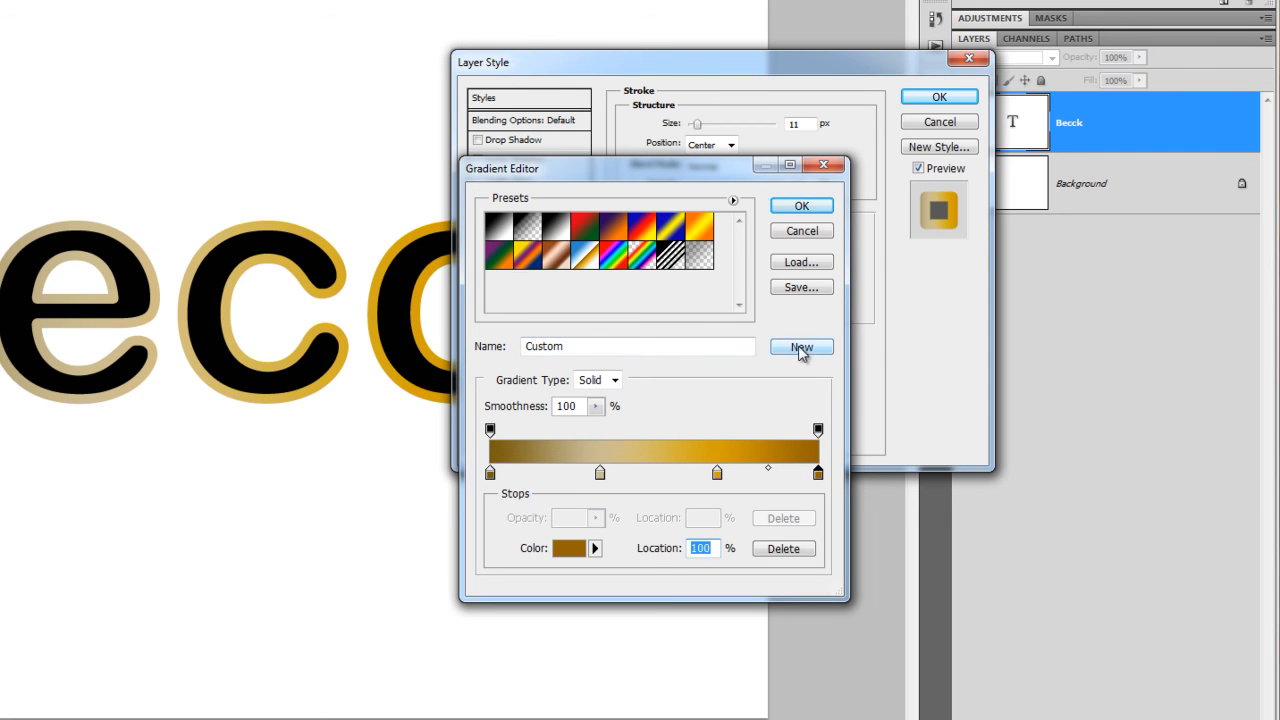
double_click(628, 346)
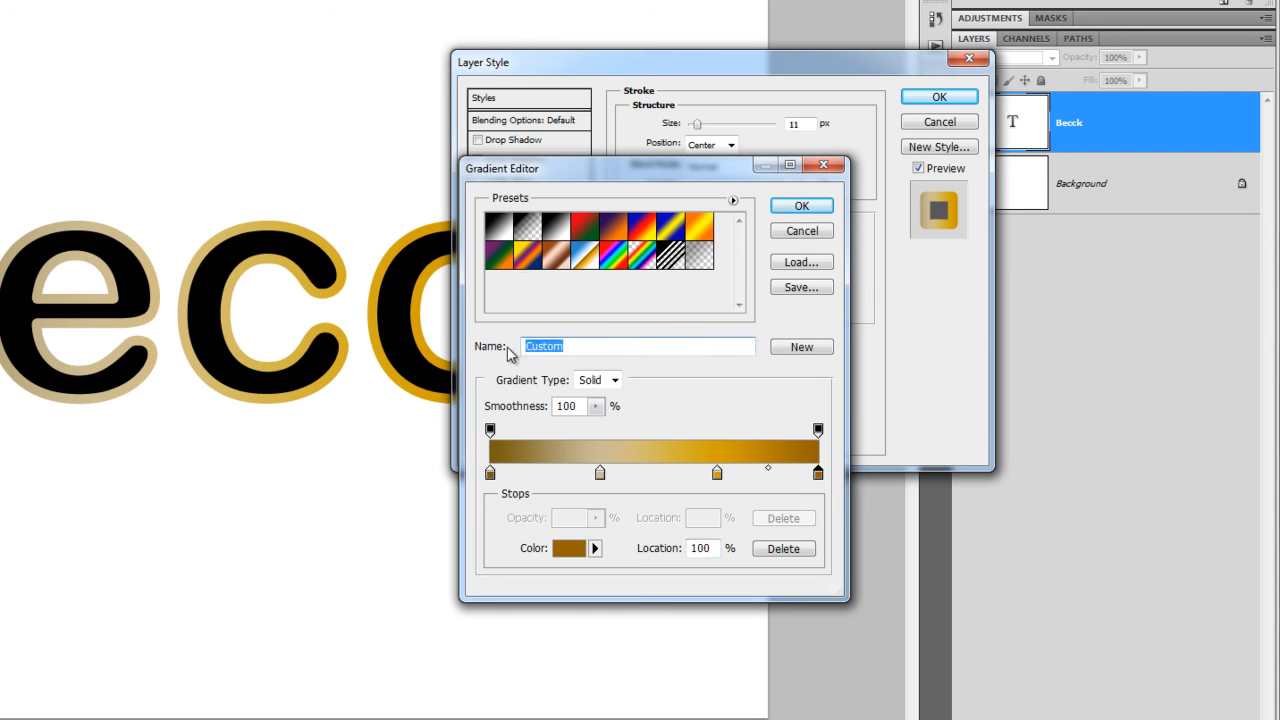
type("Ouro")
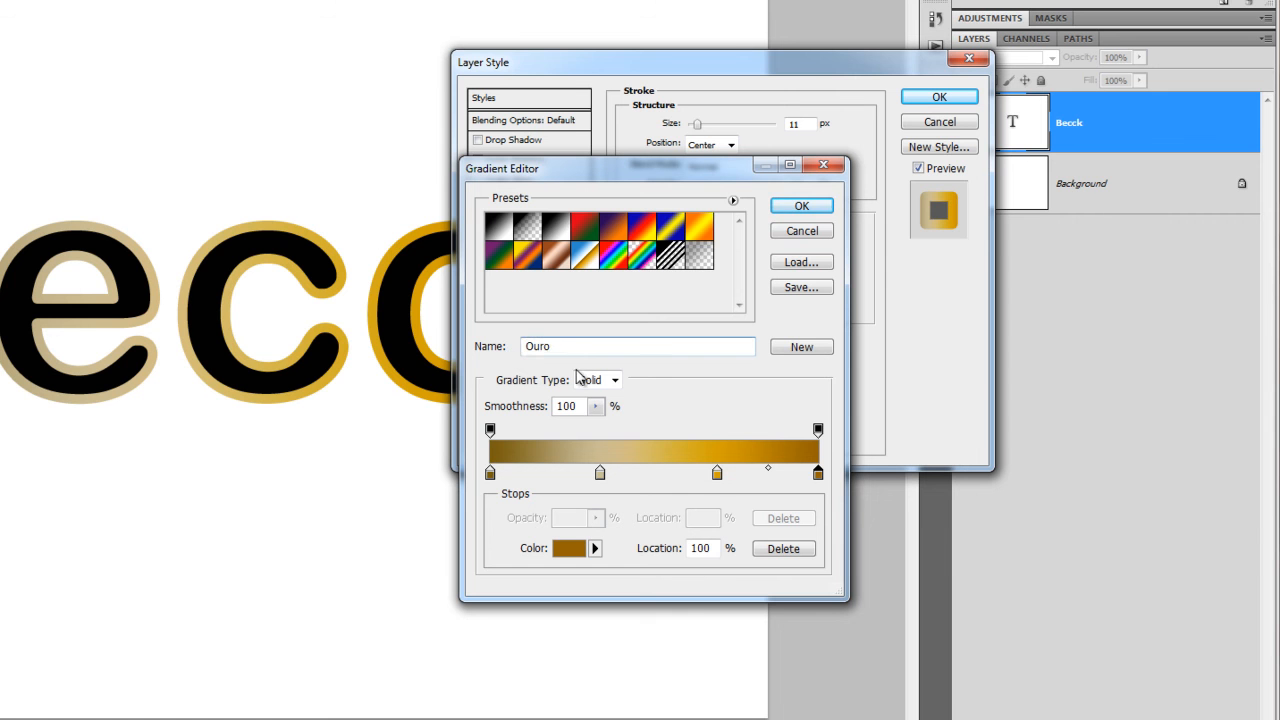
left_click(800, 346)
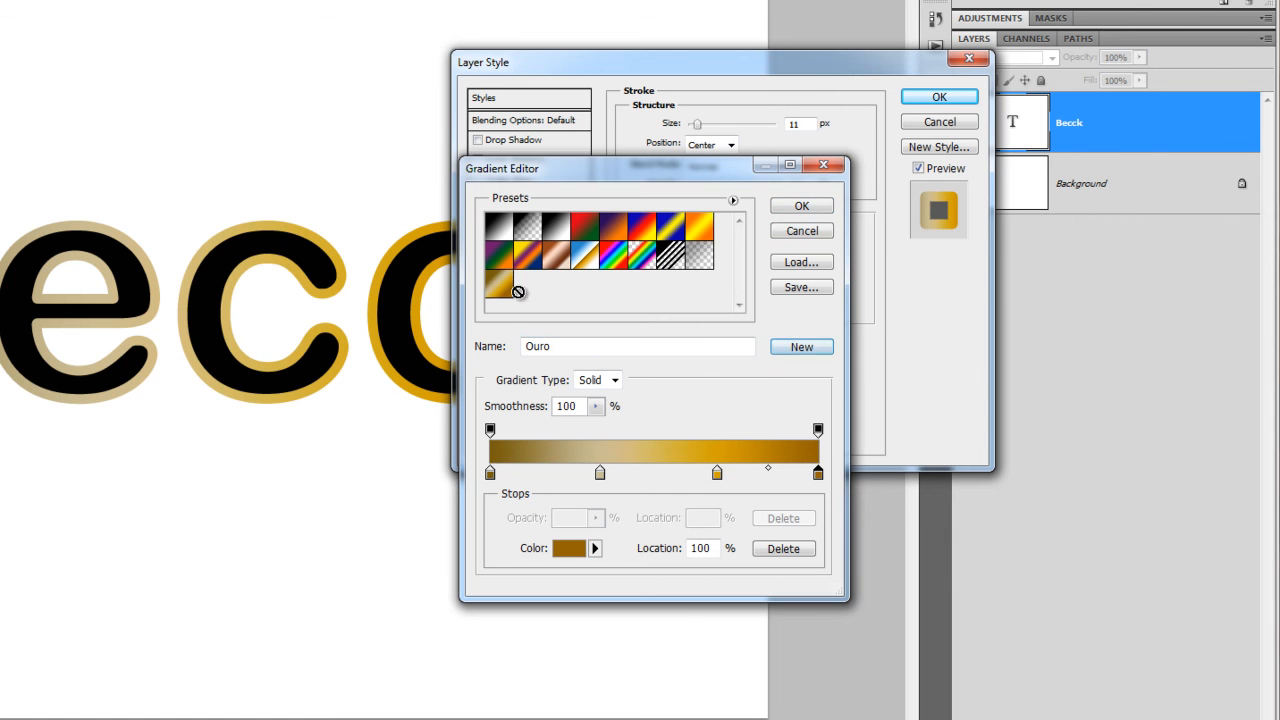
left_click(813, 208)
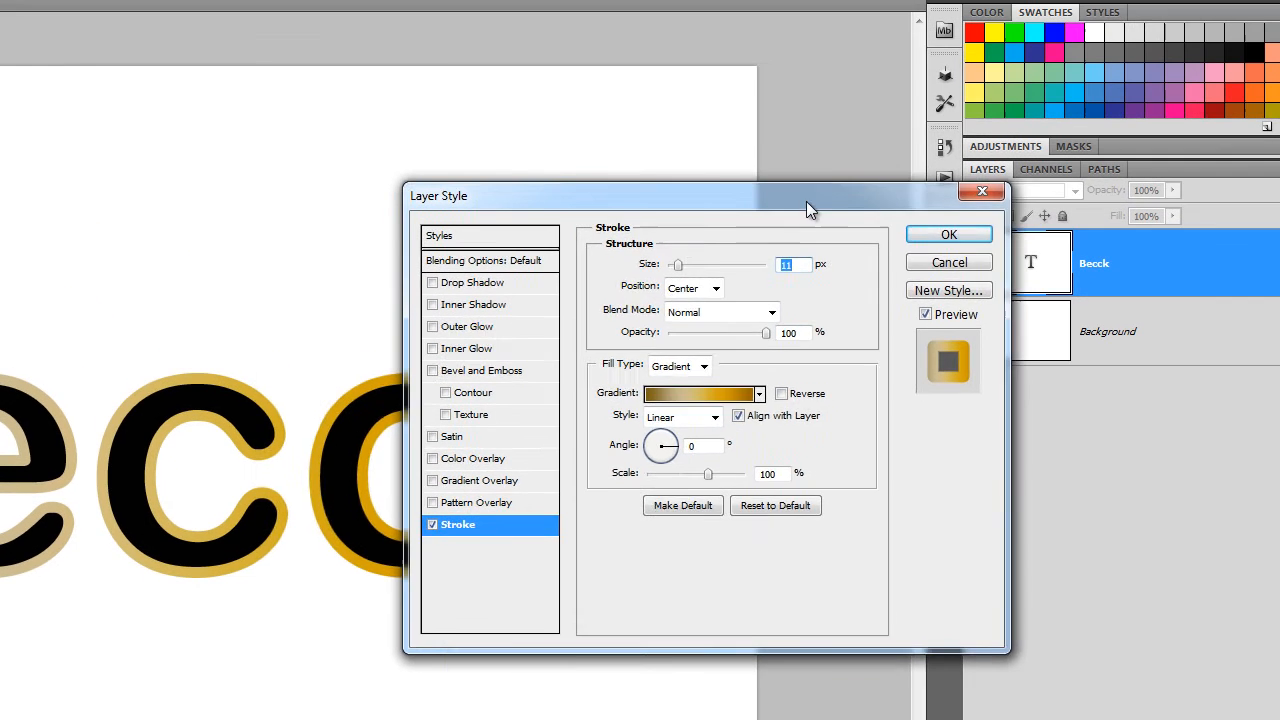
Turn off the stroke gradient's Align with Layer option and set its angle to 128°
left_click_drag(806, 201, 668, 78)
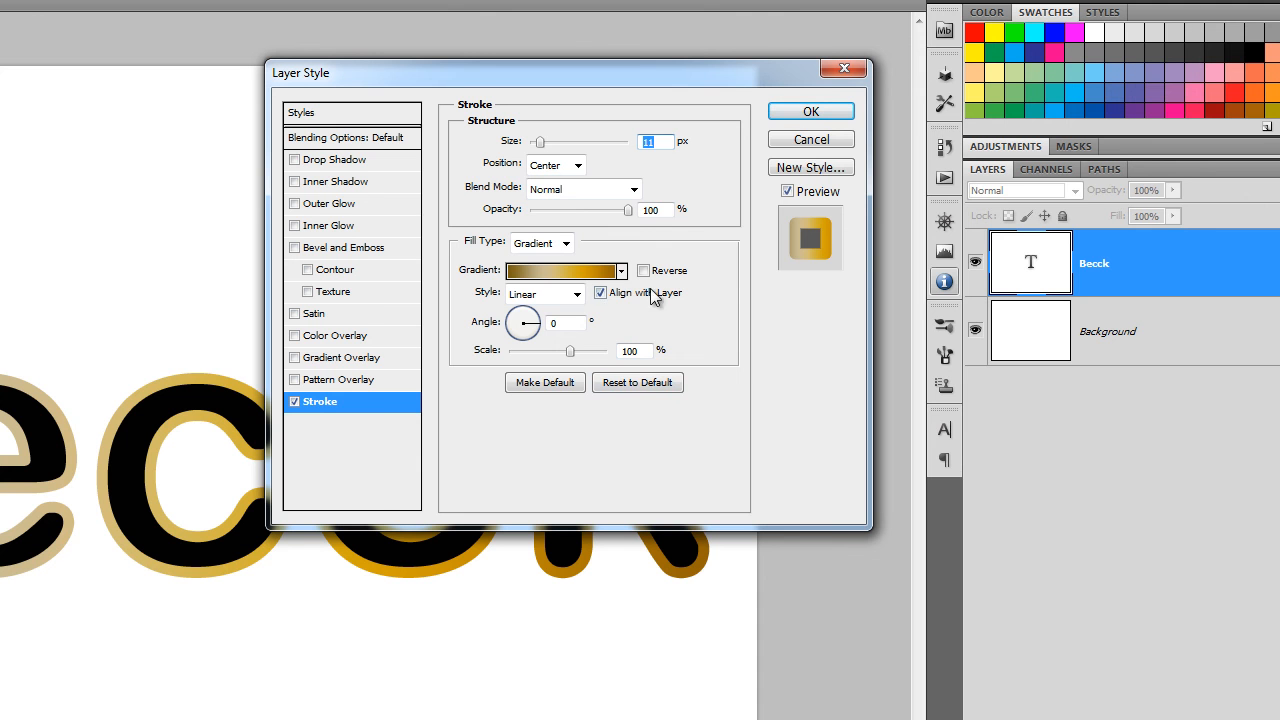
left_click(602, 295)
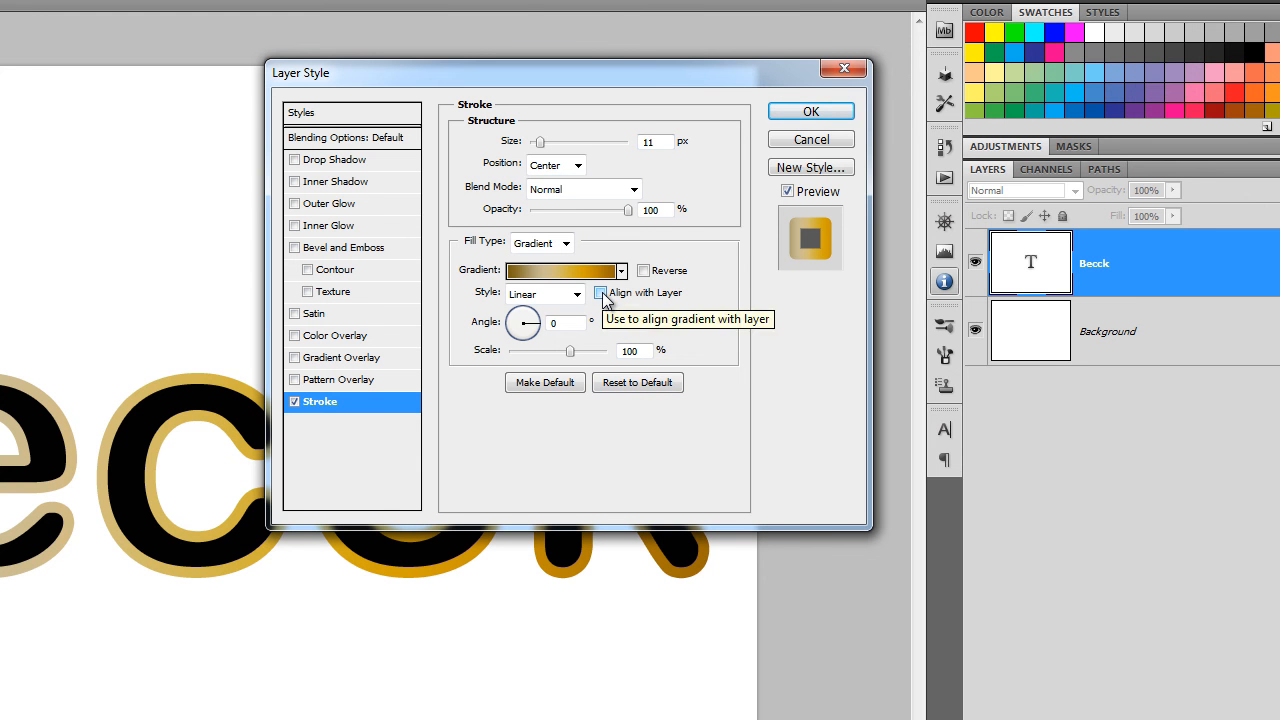
left_click(560, 323)
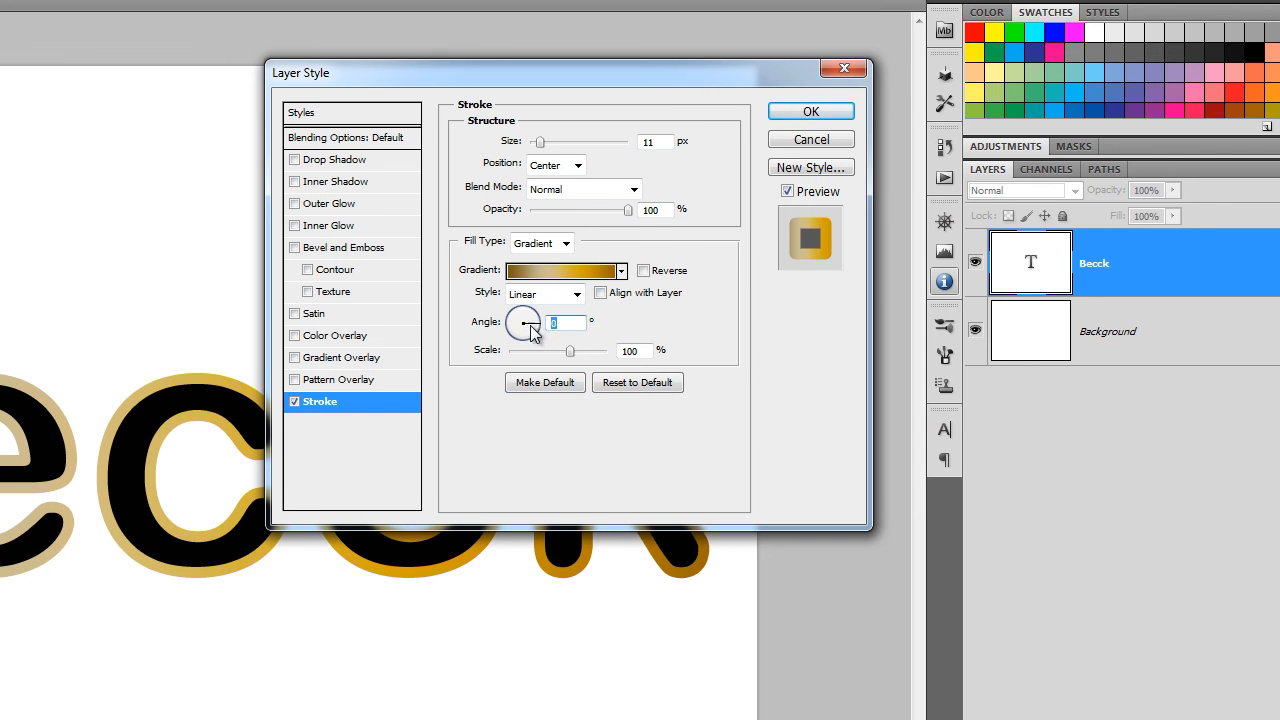
left_click_drag(533, 333, 512, 311)
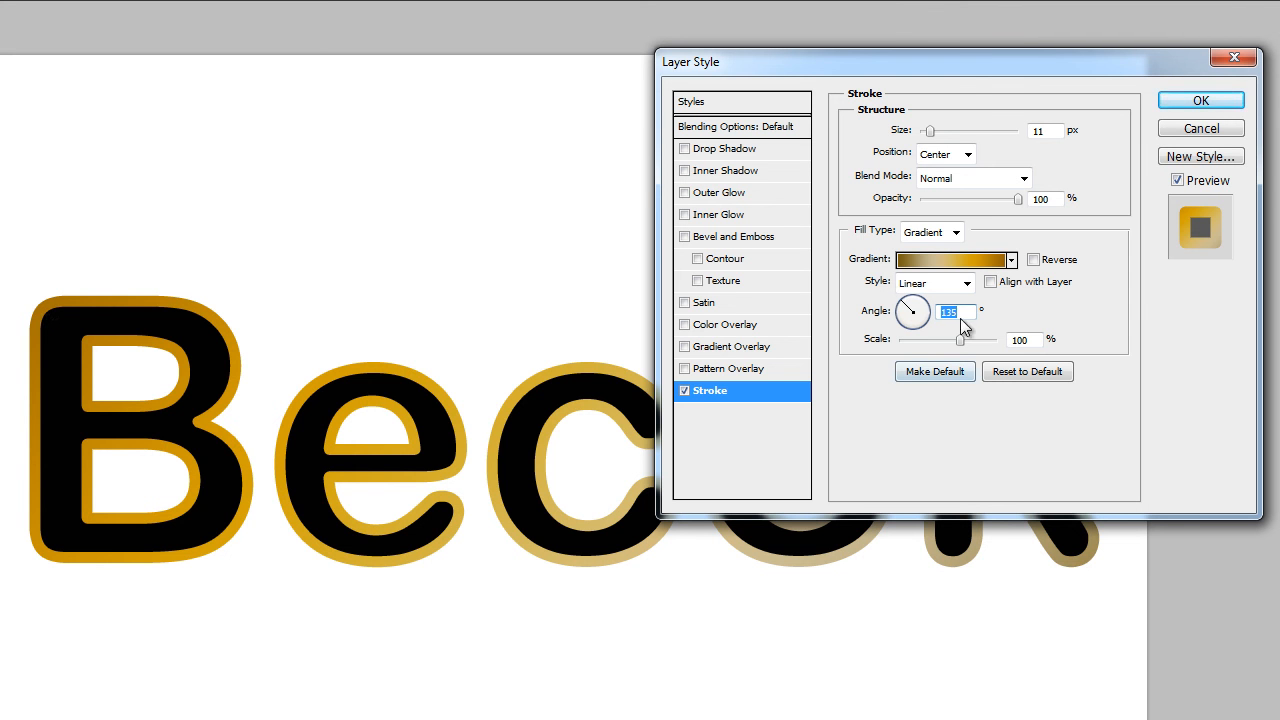
left_click(904, 301)
left_click_drag(910, 308, 906, 306)
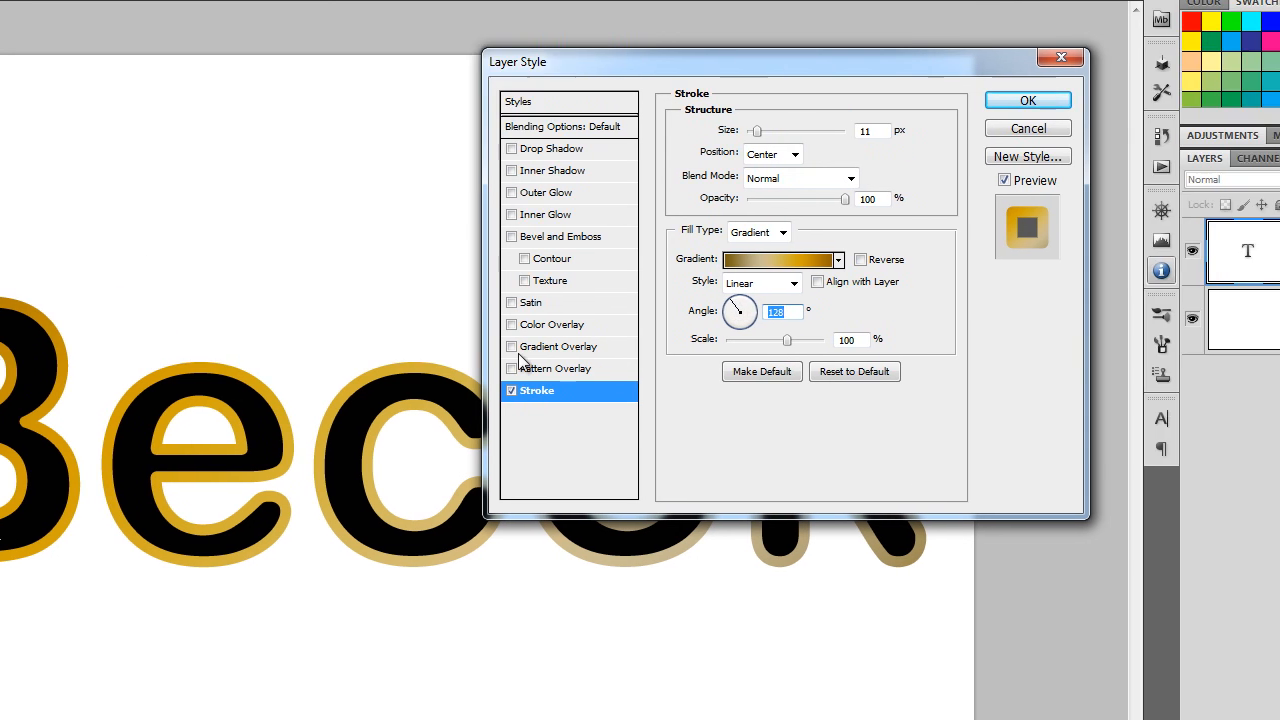
Set the stroke gradient's scale to 110%
mouse_move(792, 68)
left_mouse_down()
mouse_move(1003, 164)
mouse_move(996, 120)
left_mouse_up()
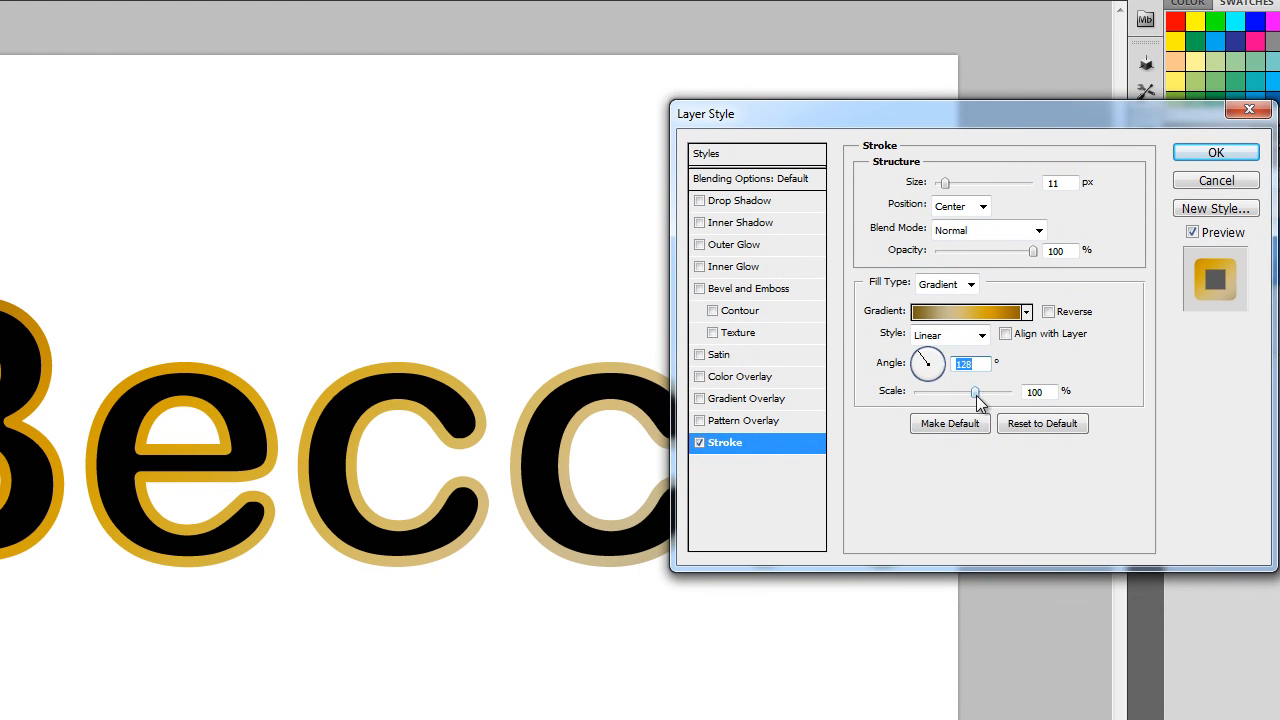
mouse_move(975, 395)
left_mouse_down()
mouse_move(940, 405)
mouse_move(983, 397)
left_mouse_up()
left_click_drag(916, 129, 908, 157)
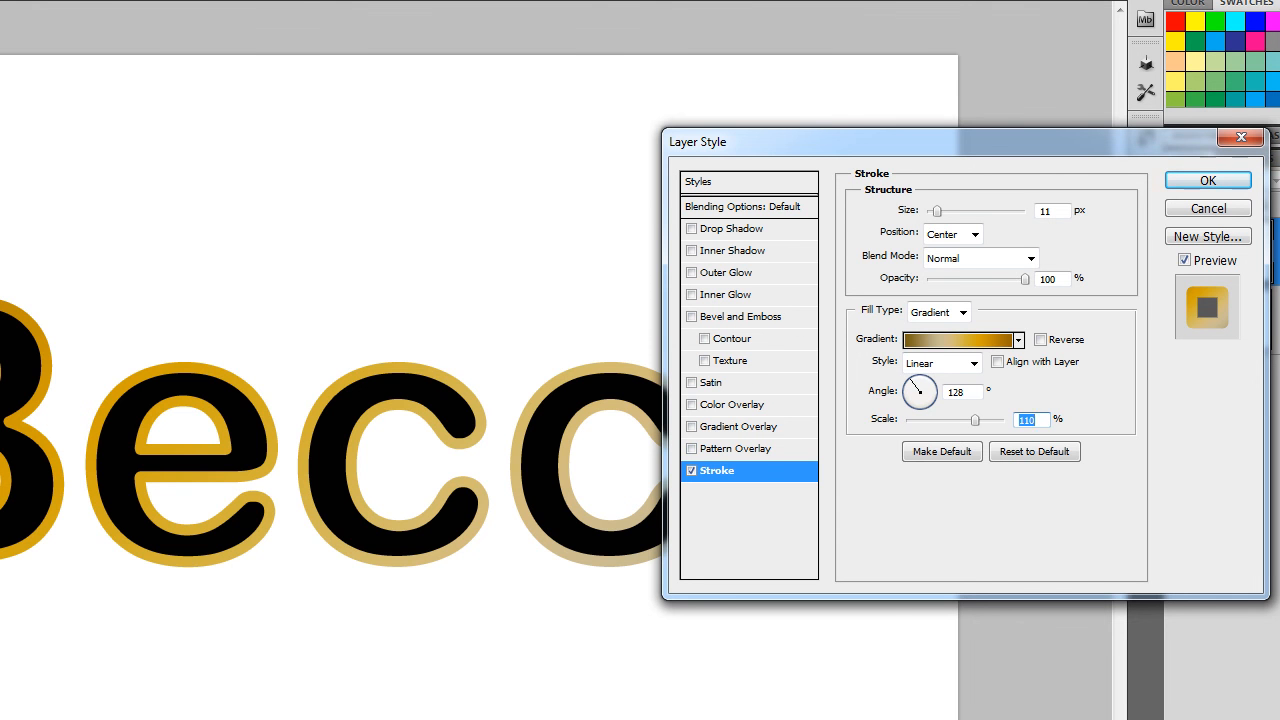
Add a Pattern Overlay to the Becck text using the saved grey Diamante pattern and snap it to the origin
left_click(709, 448)
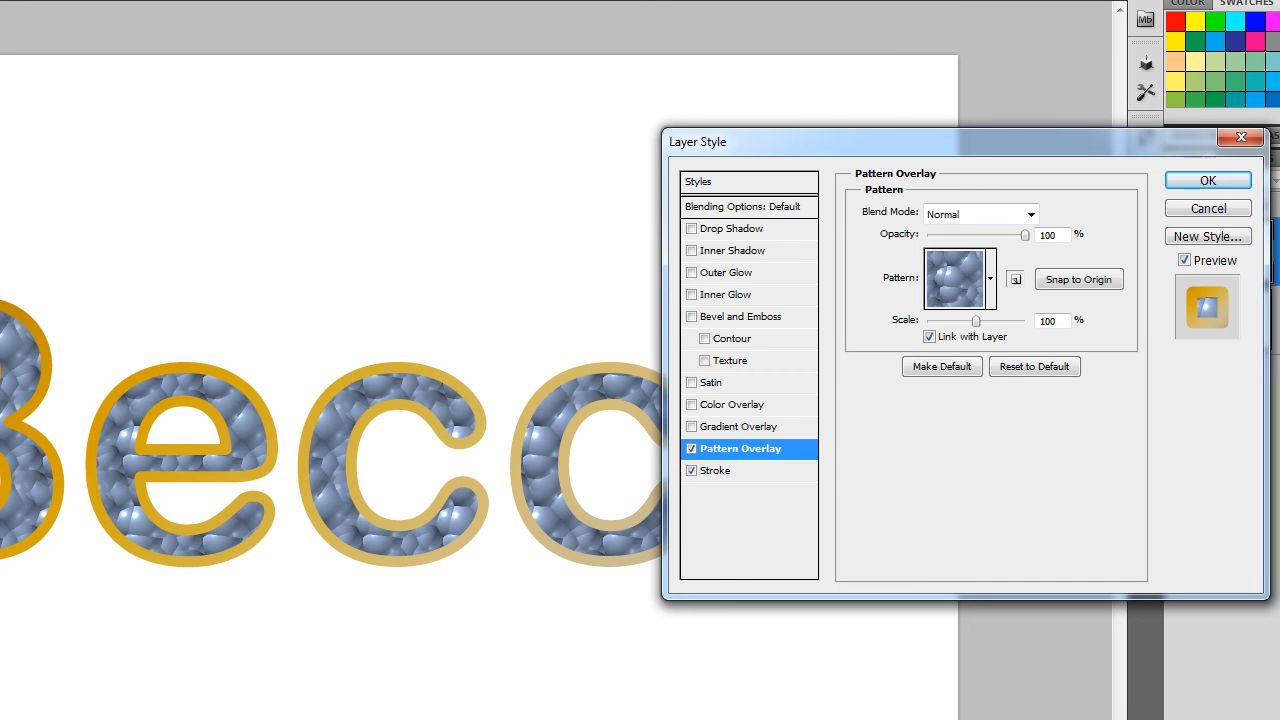
left_click(992, 292)
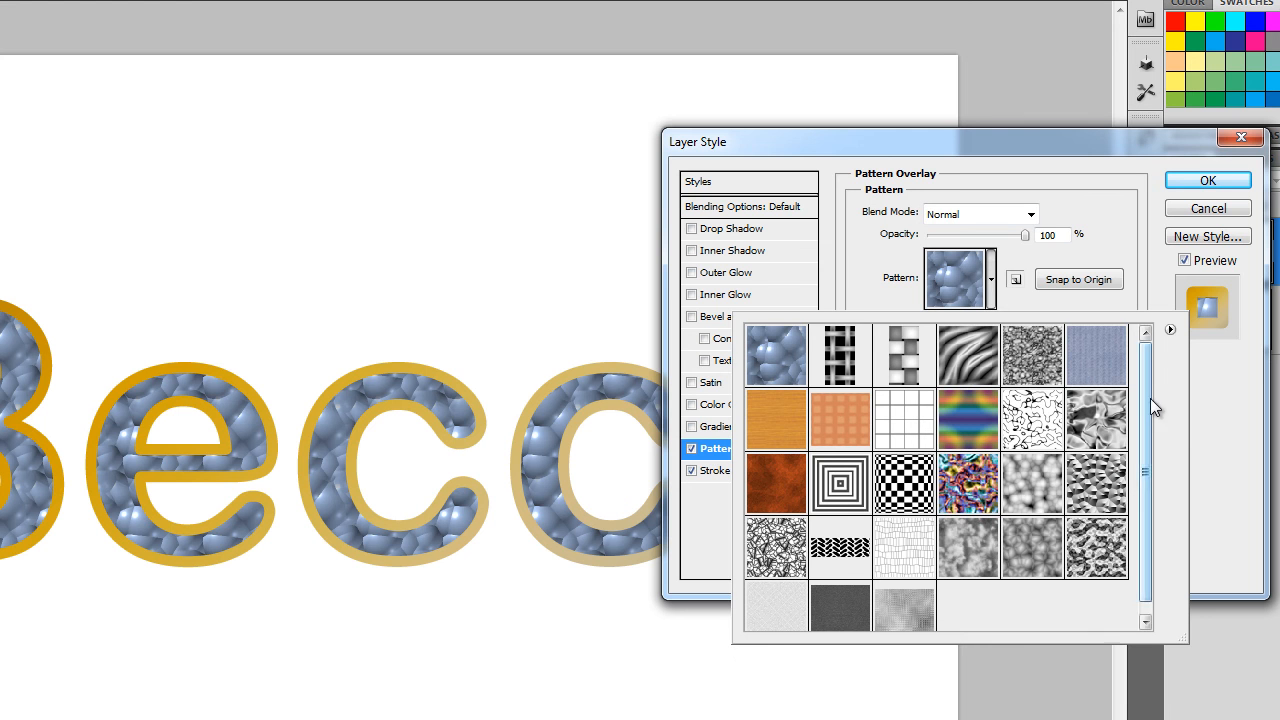
left_click_drag(1150, 398, 1150, 453)
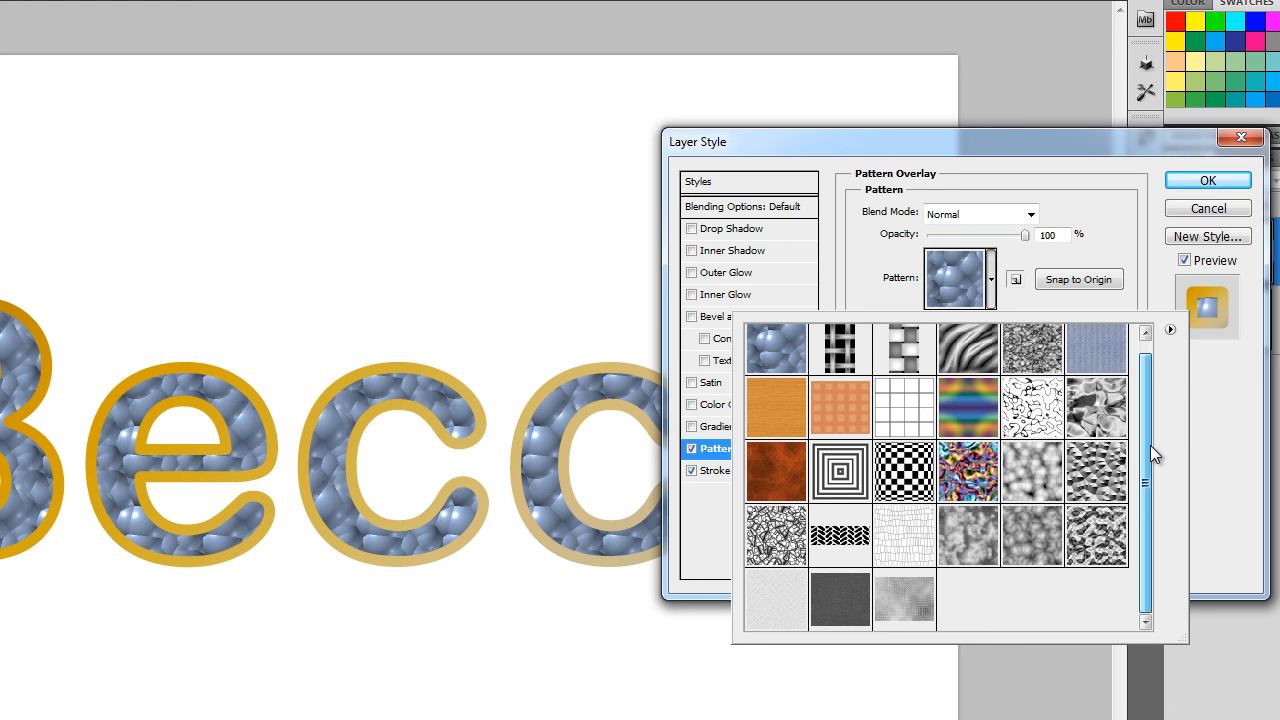
left_click(907, 613)
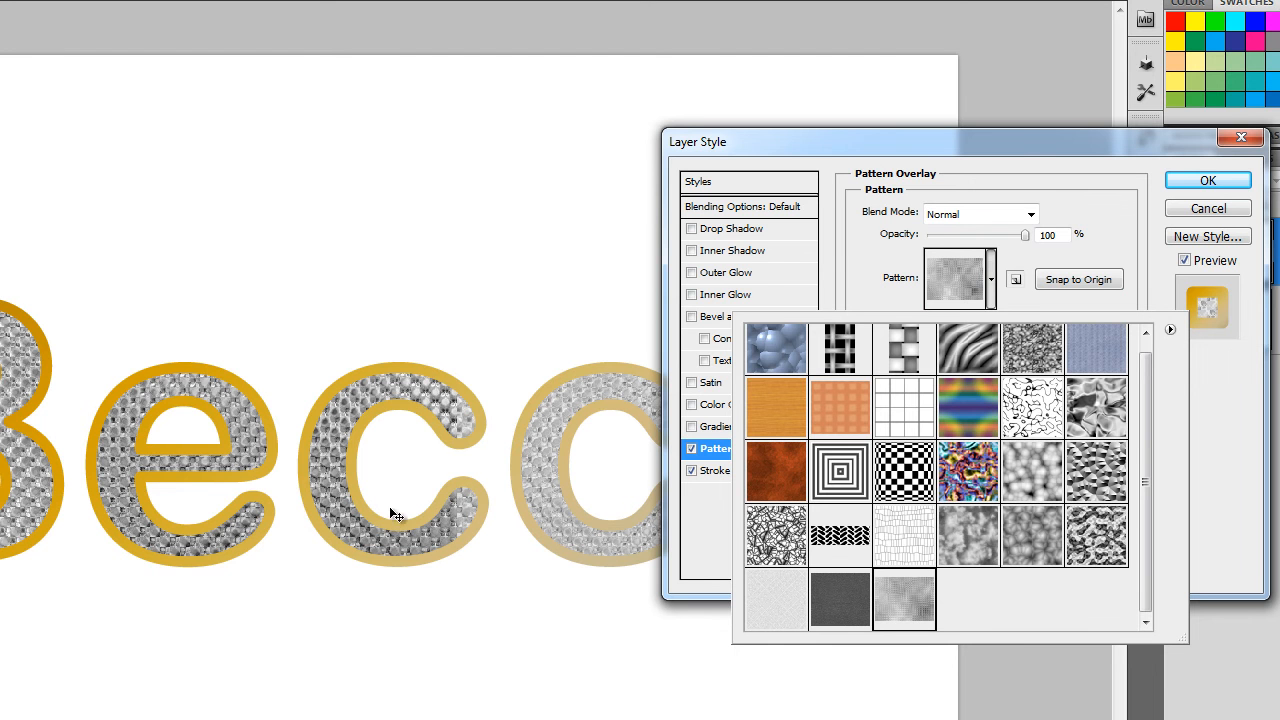
left_click(1114, 256)
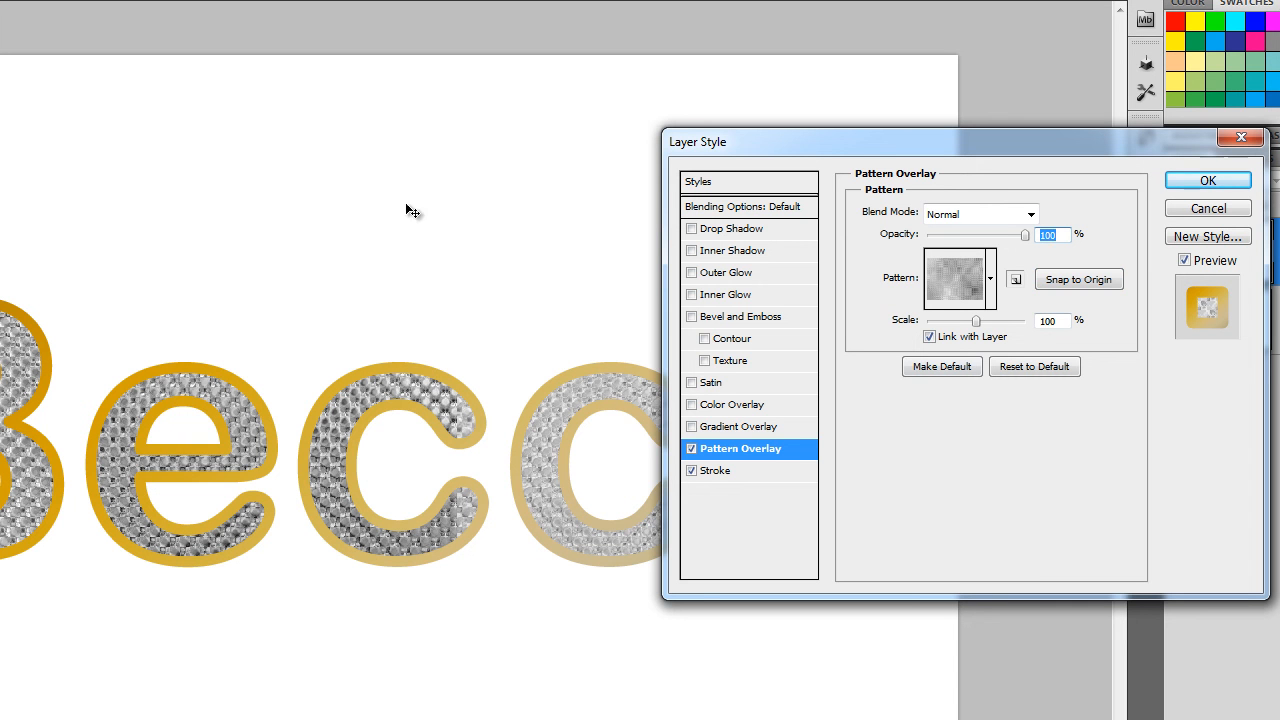
left_click(1088, 283)
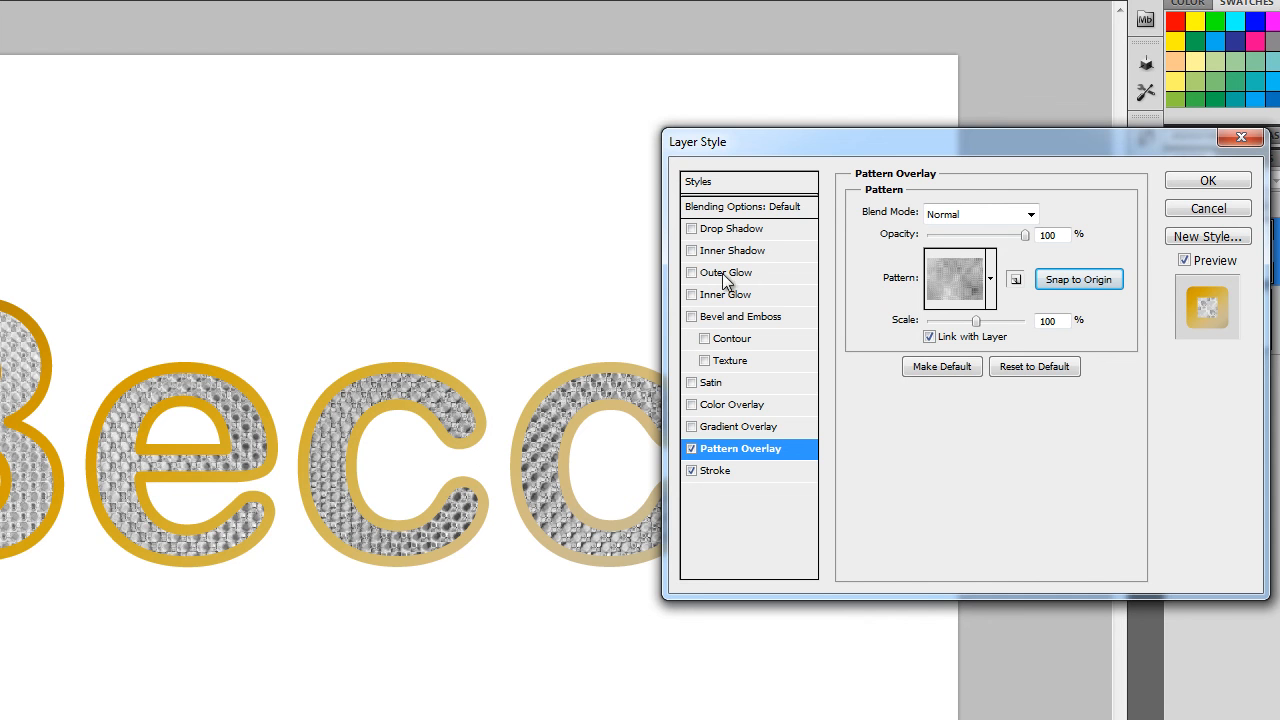
Add a Bevel and Emboss effect to the text with the style set to Stroke Emboss
left_click_drag(812, 140, 704, 186)
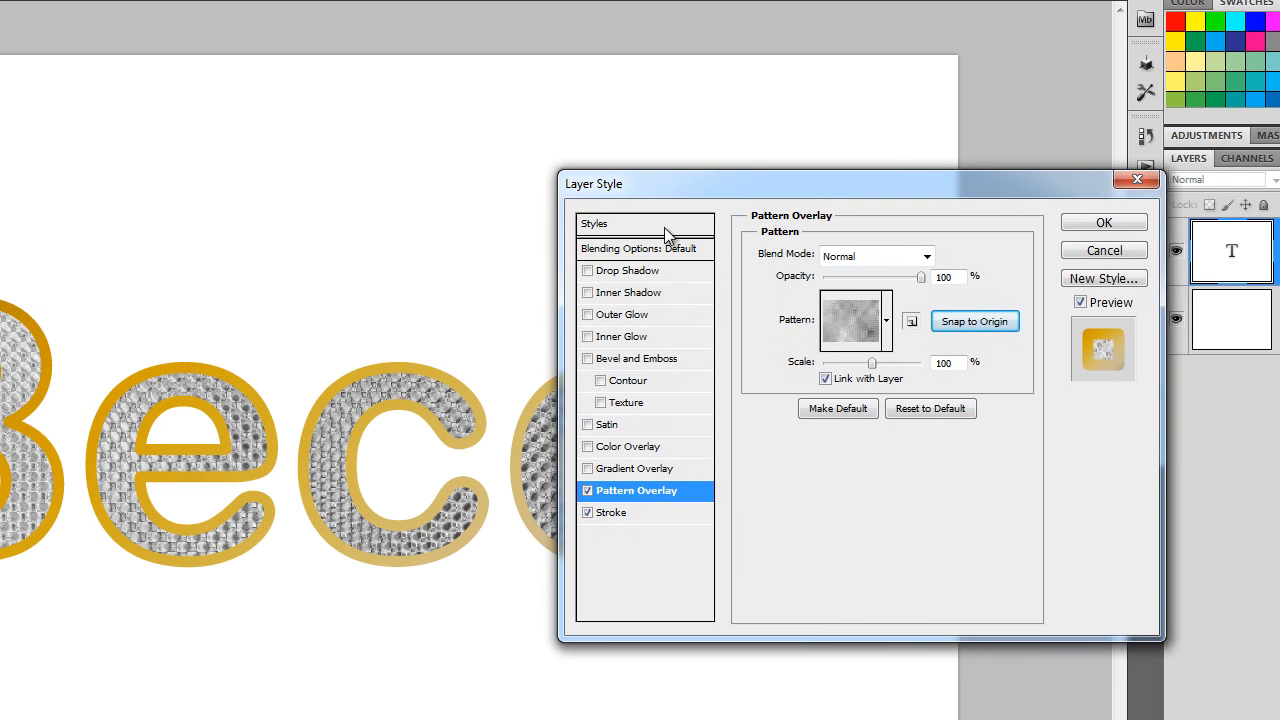
left_click(607, 362)
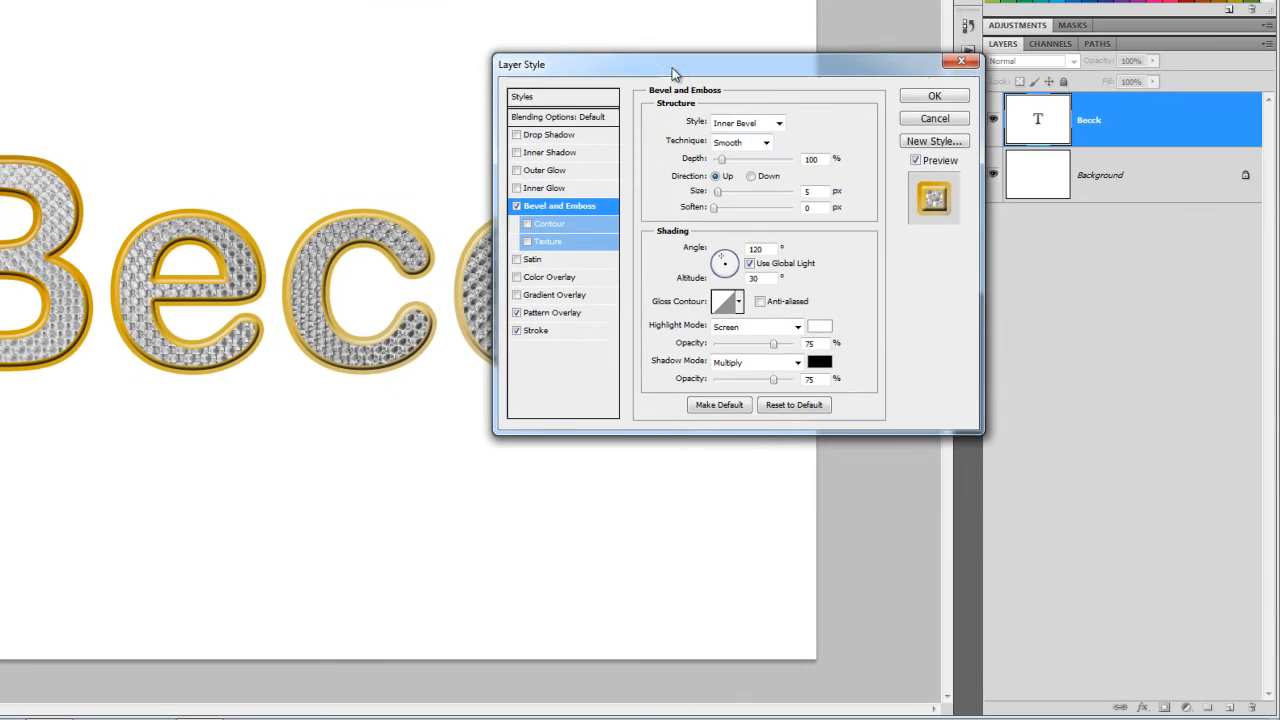
left_click_drag(899, 182, 984, 453)
left_click_drag(745, 303, 565, 145)
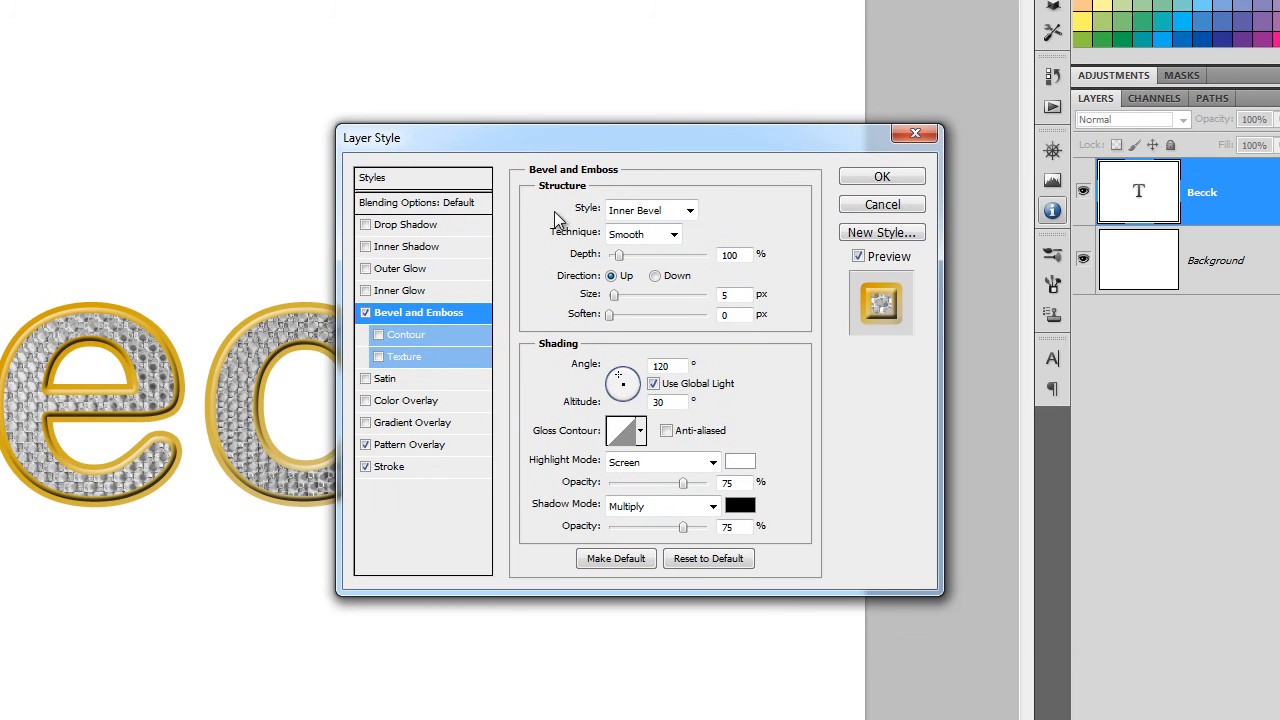
left_click(688, 212)
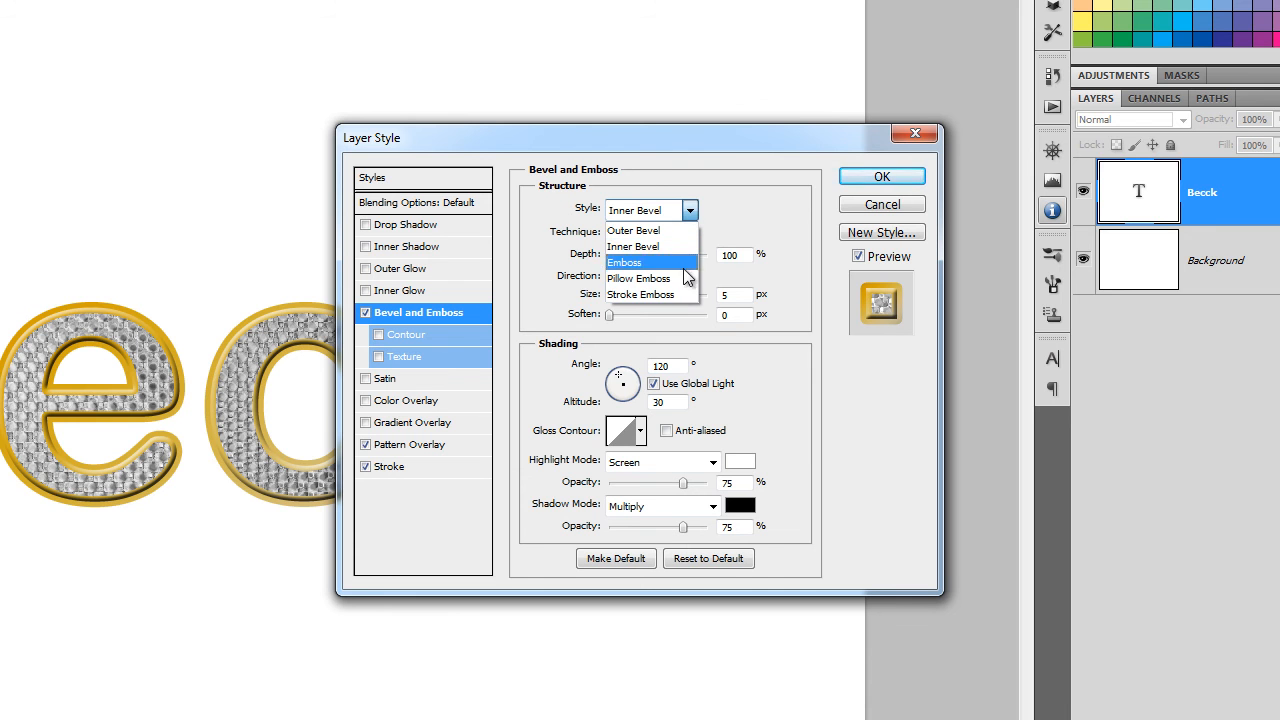
left_click(679, 295)
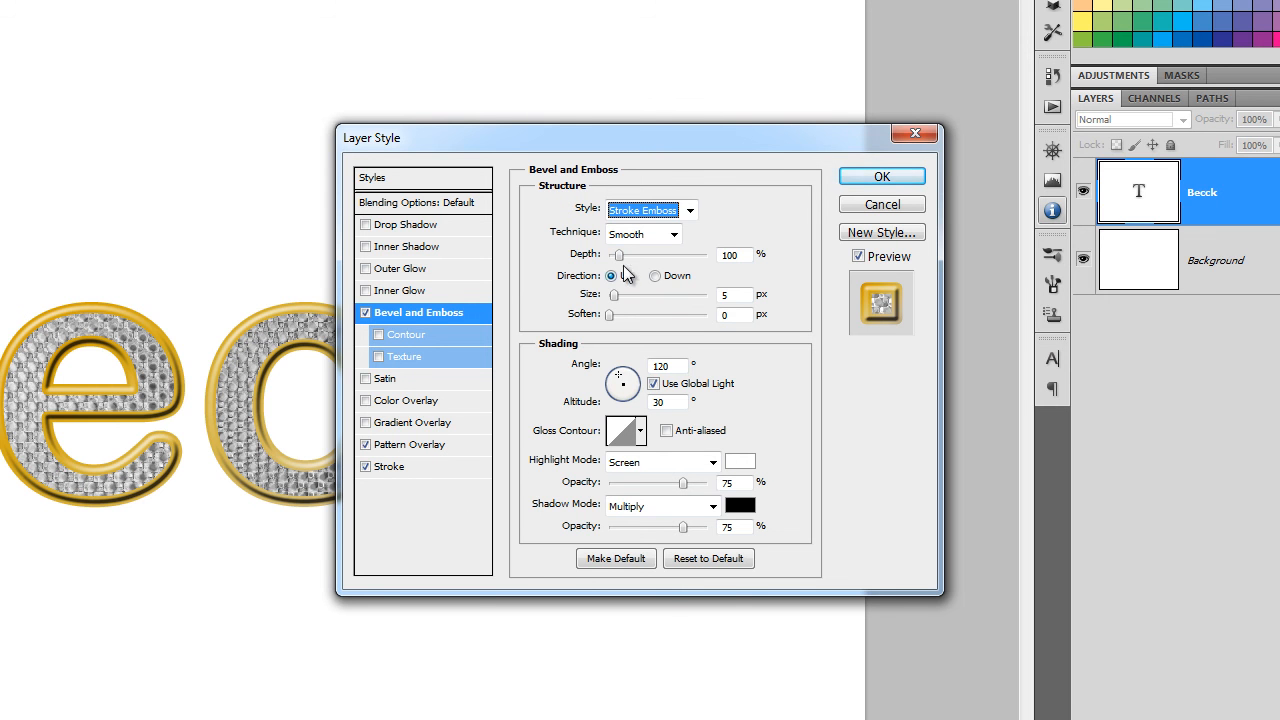
Set the bevel's depth to 123% and choose the multi-peaked ring shape as its gloss contour
left_click_drag(622, 258, 624, 259)
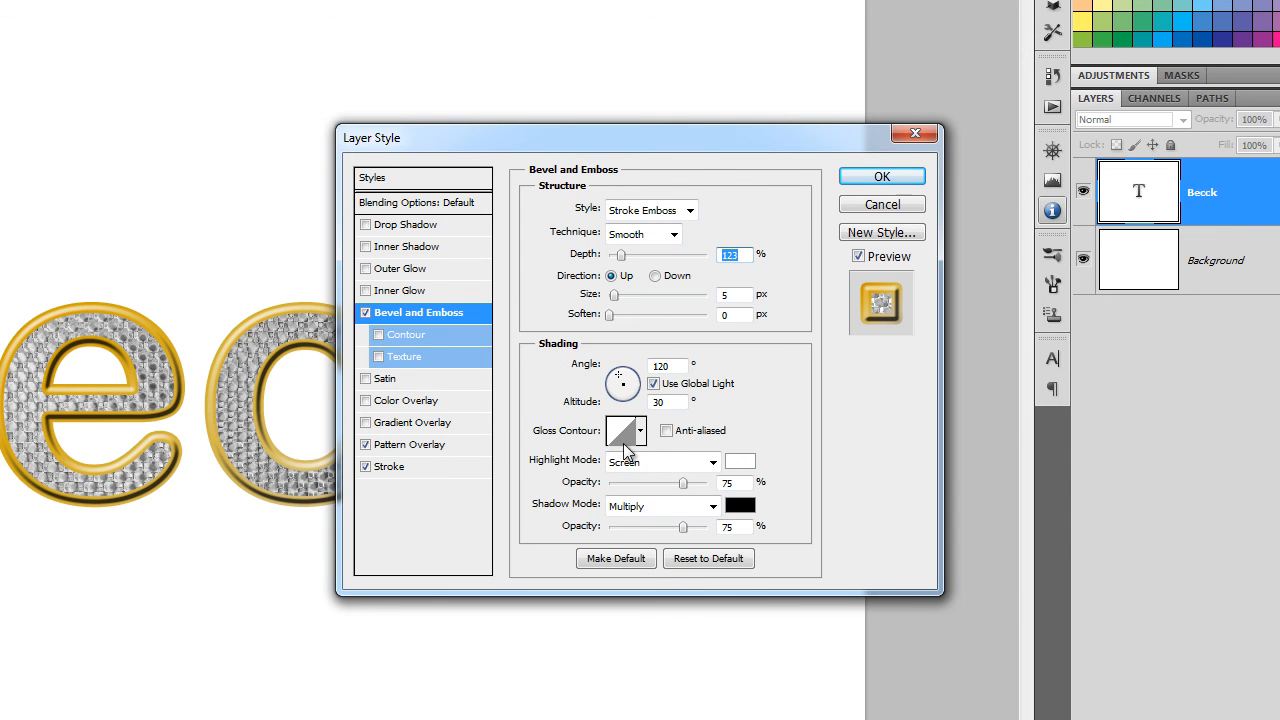
left_click_drag(464, 145, 569, 114)
left_click(745, 402)
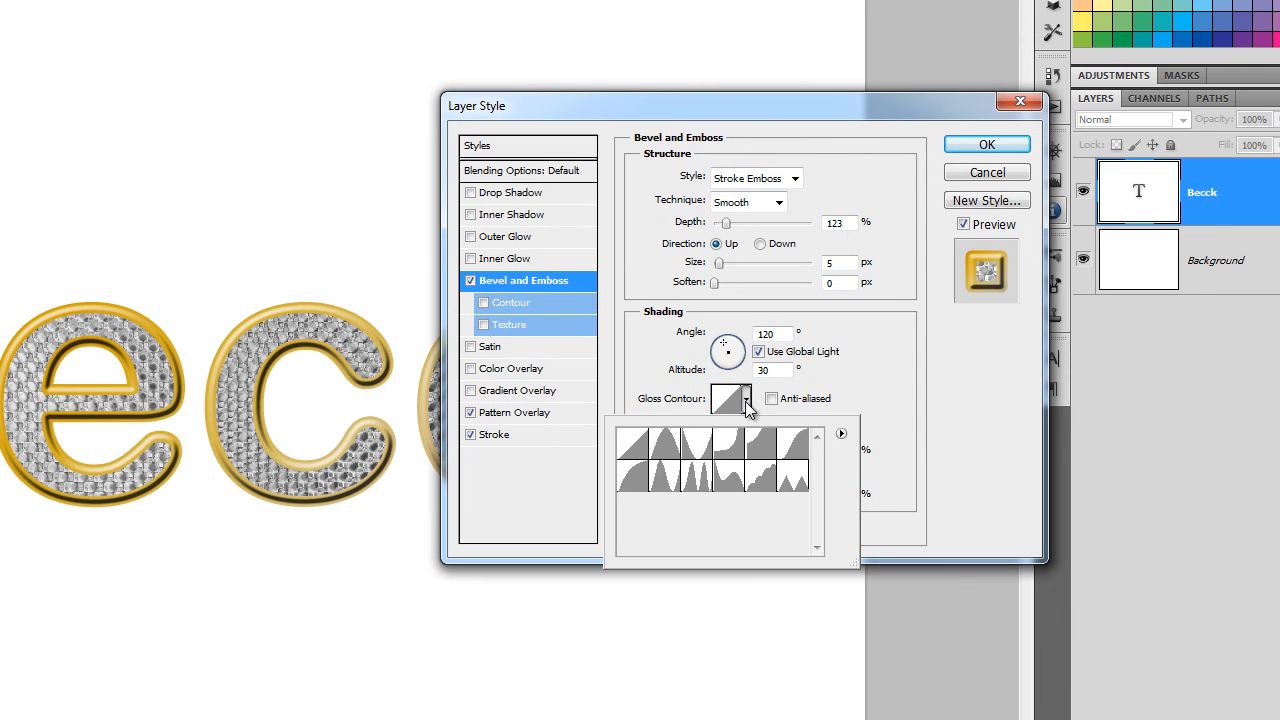
left_click(698, 481)
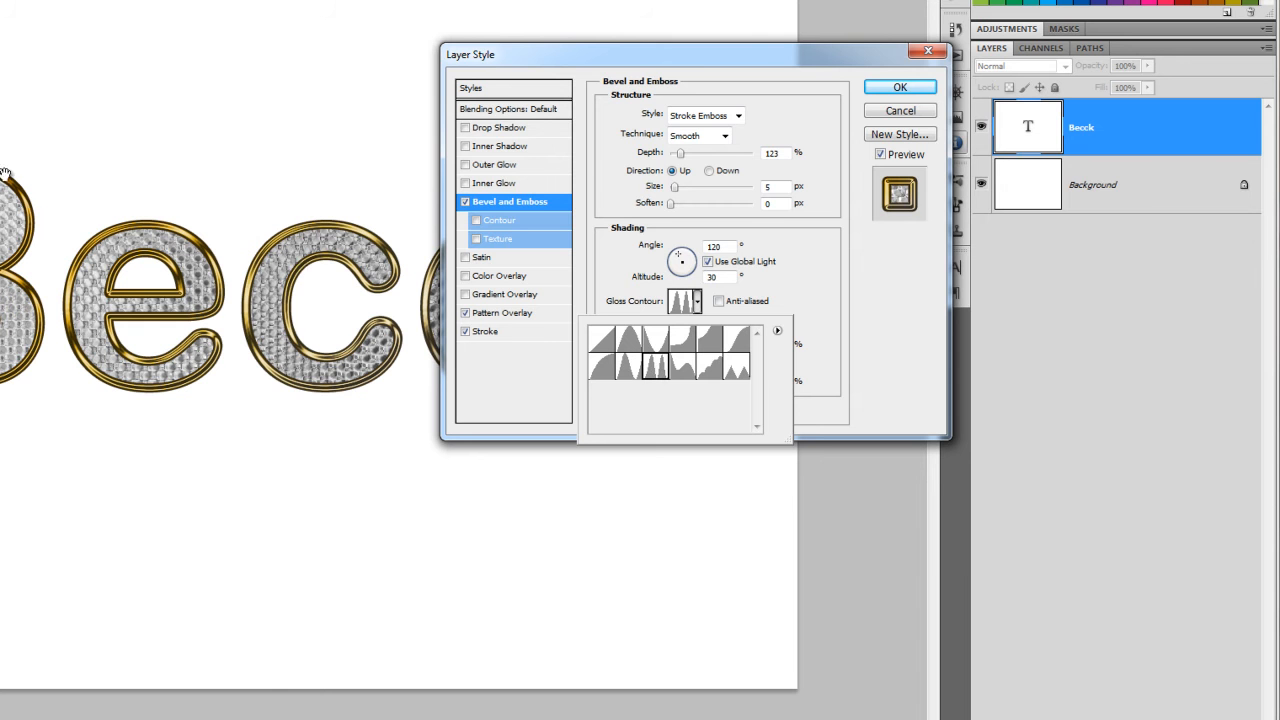
left_click_drag(600, 61, 549, 119)
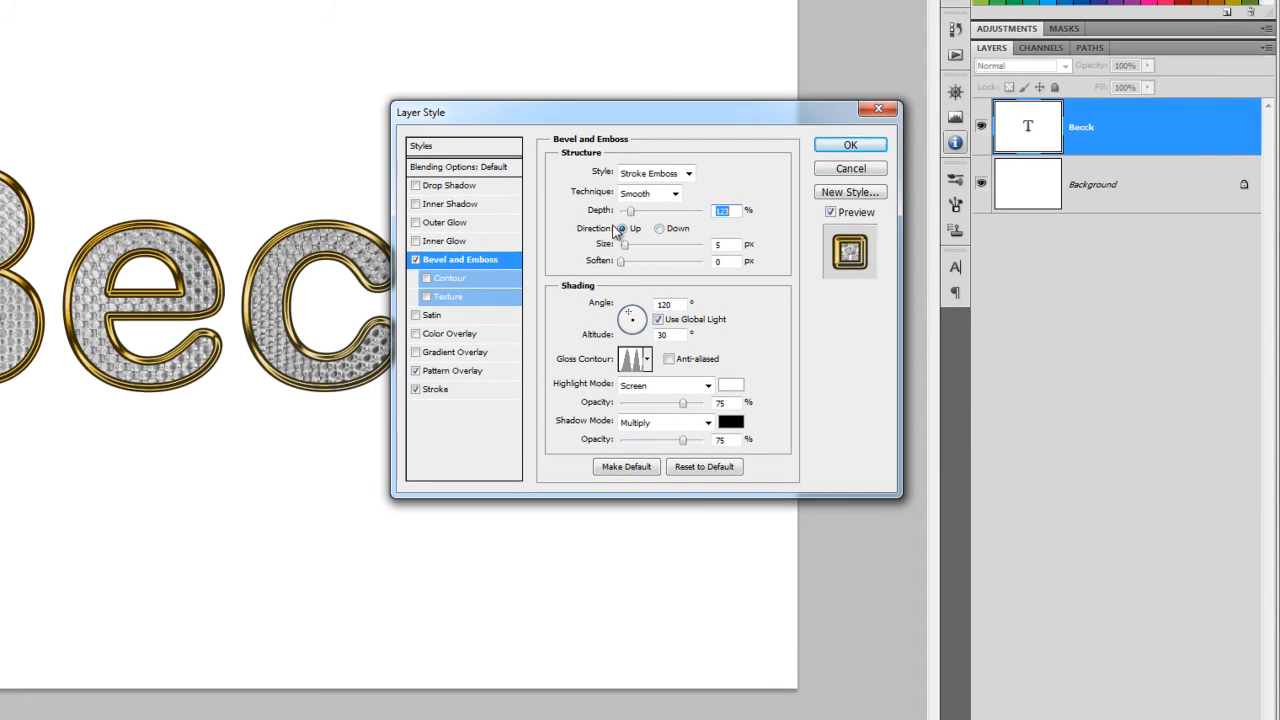
Recolour the second stop of the text stroke's gold gradient to the lighter yellow ddd289
left_click_drag(688, 97, 743, 77)
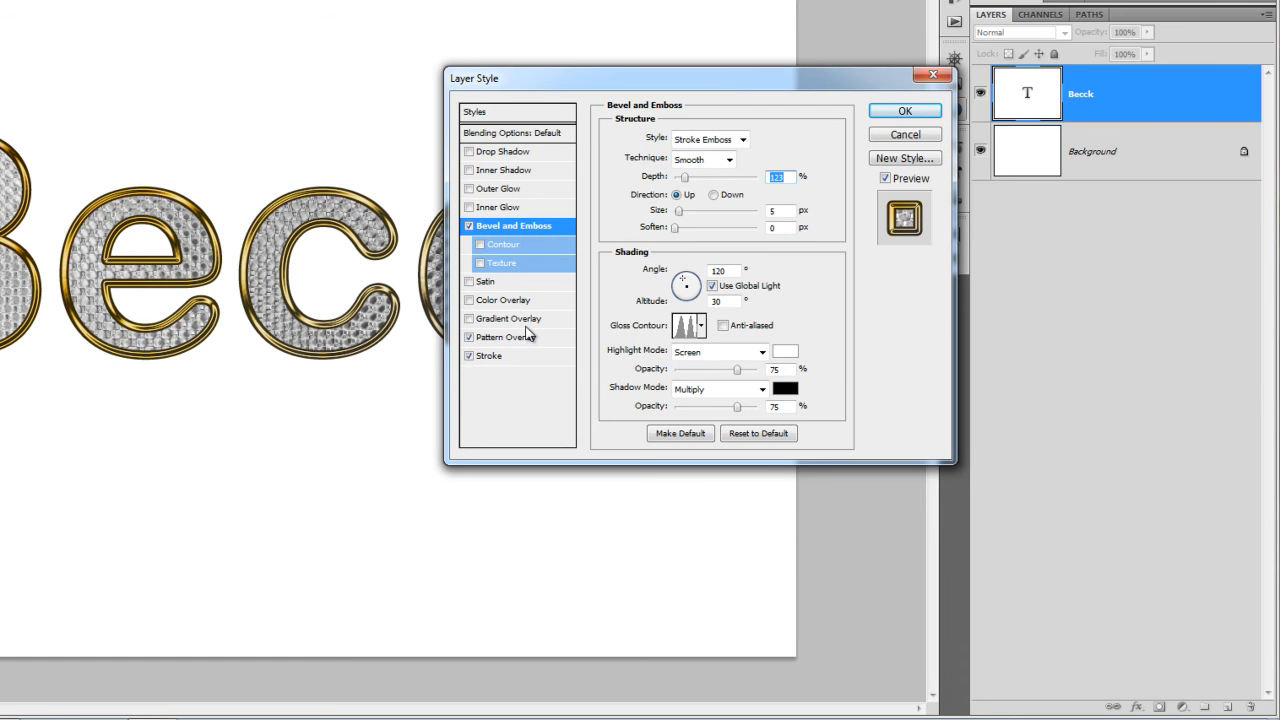
left_click(532, 358)
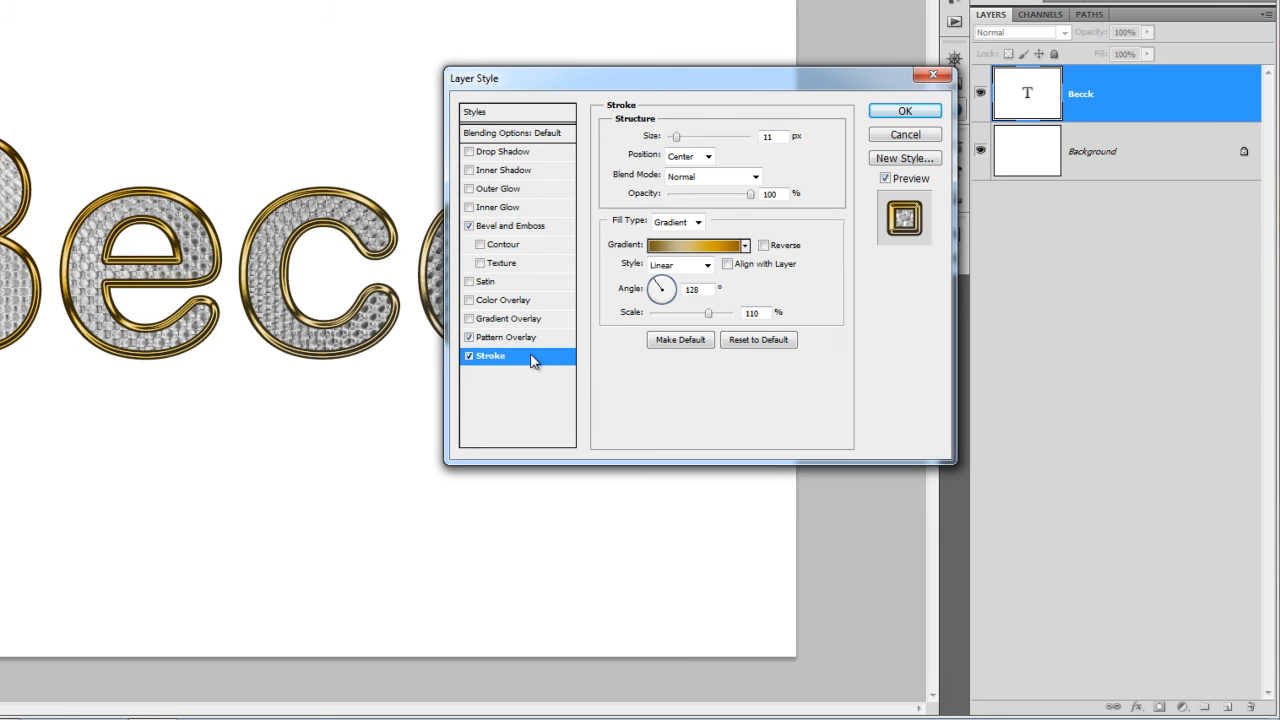
left_click(694, 249)
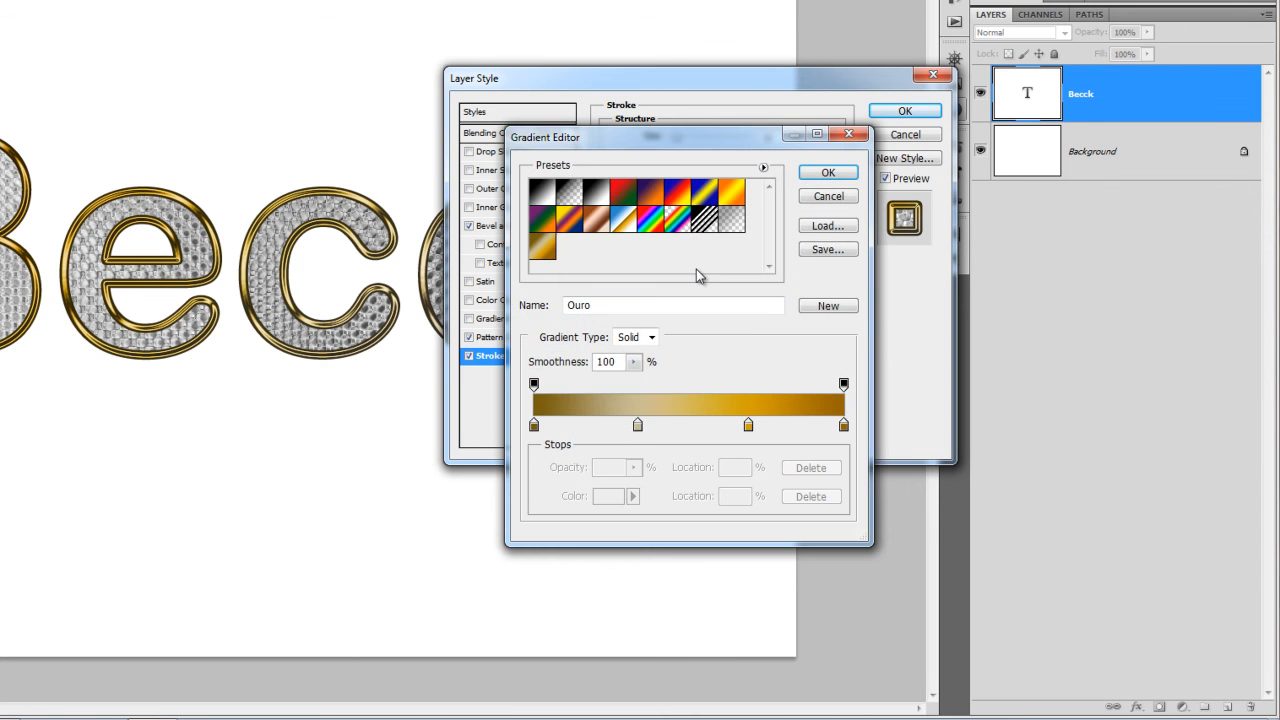
double_click(639, 426)
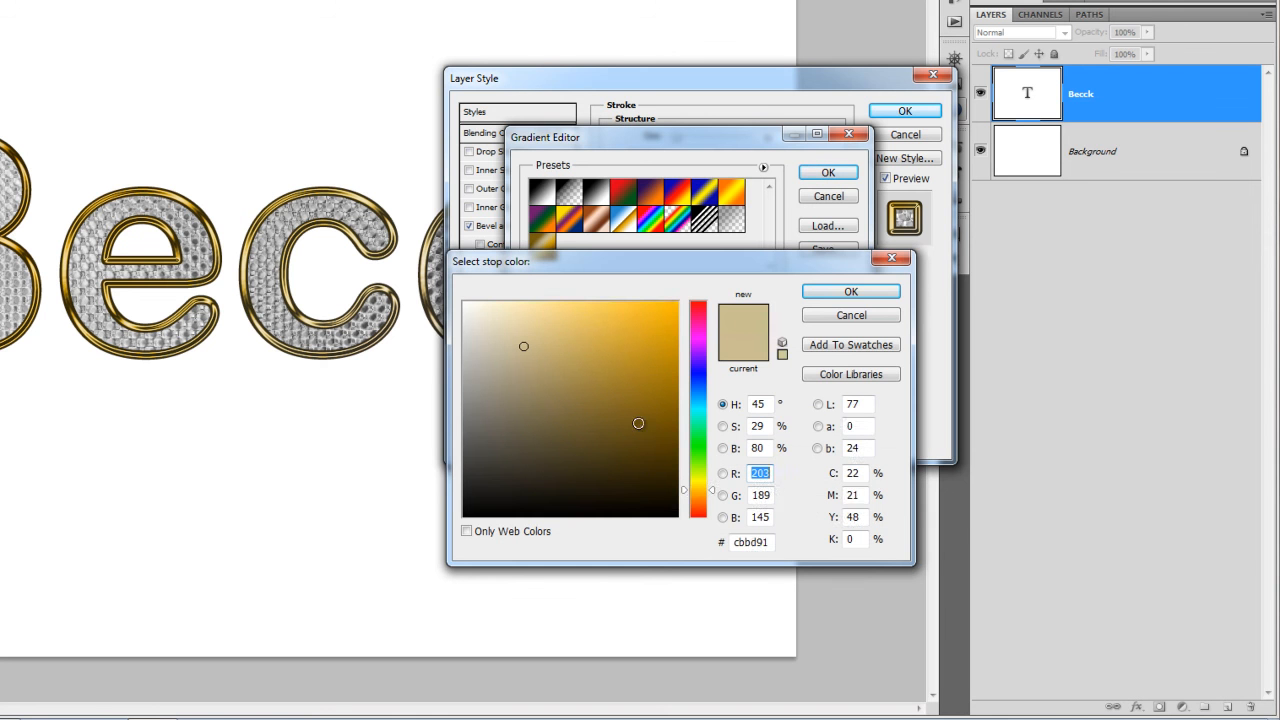
left_click_drag(687, 494, 687, 488)
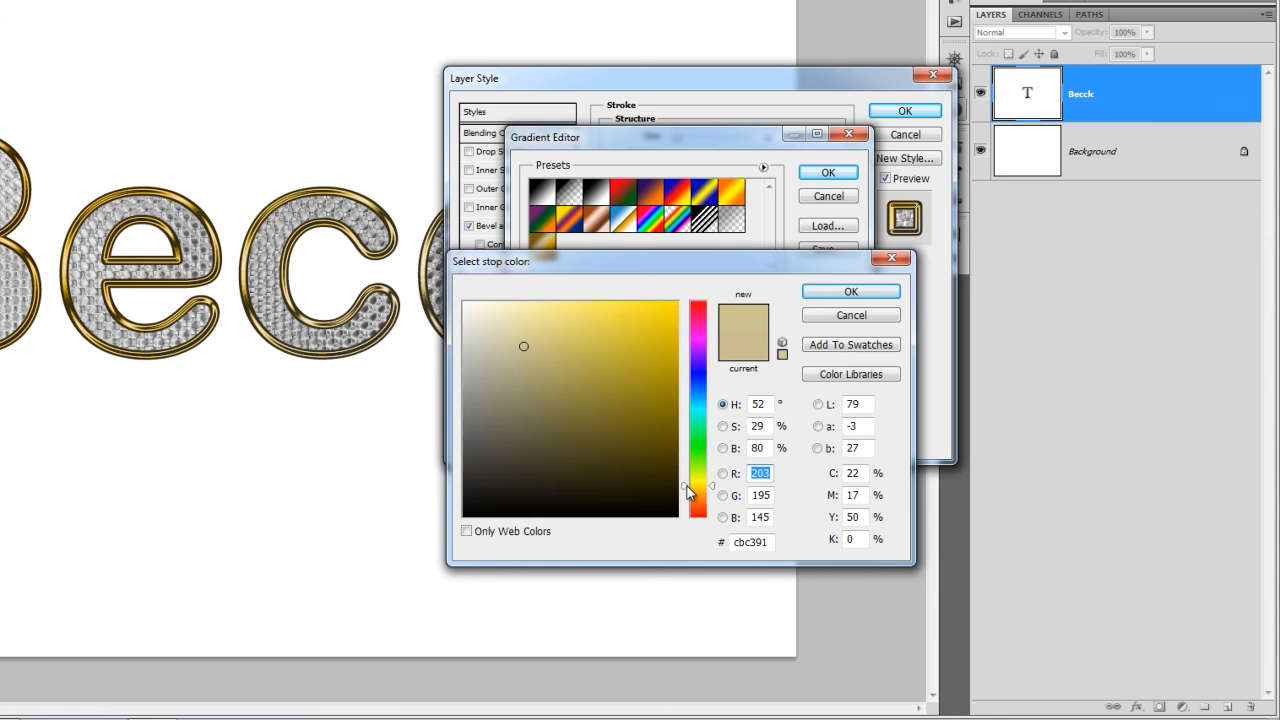
left_click(544, 332)
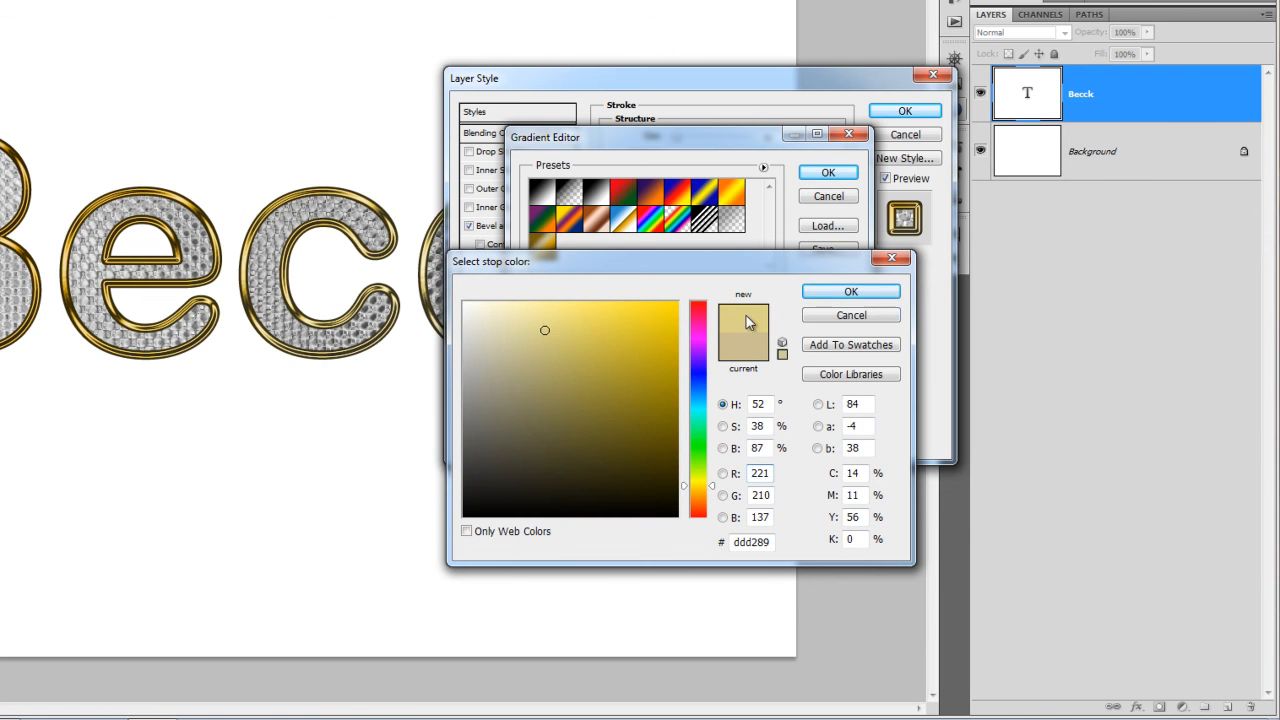
left_click(832, 294)
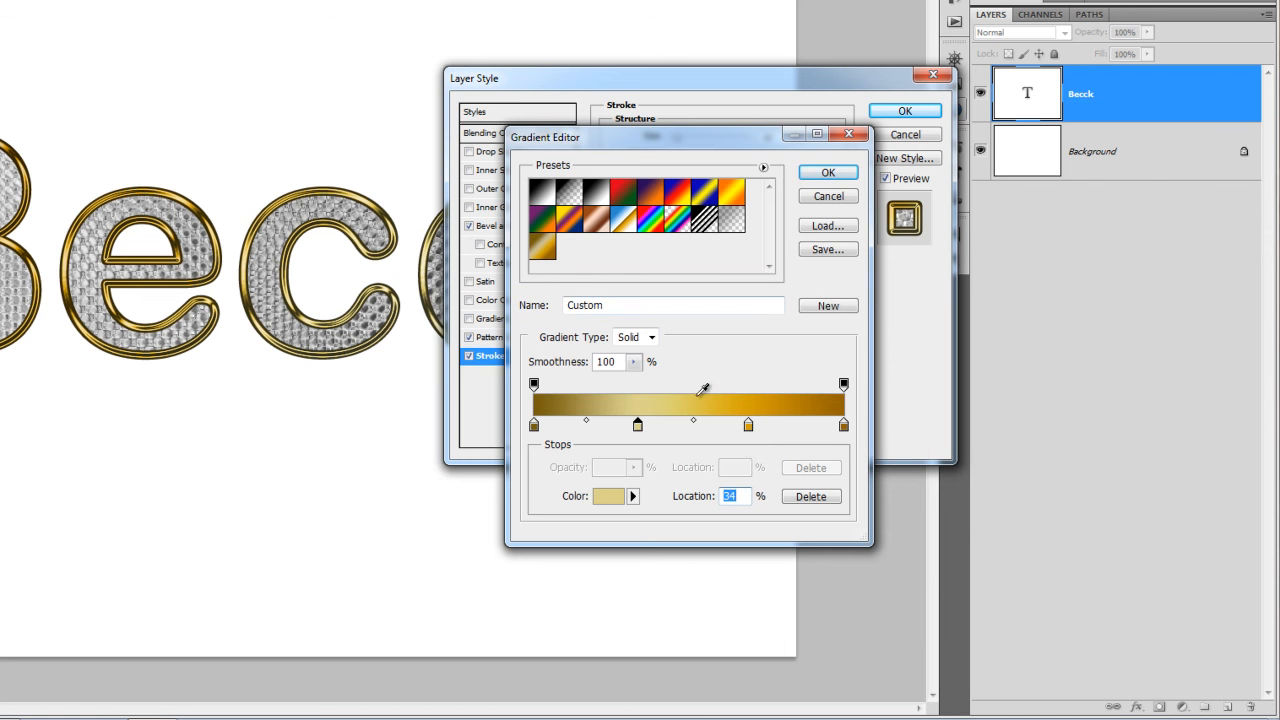
Recolour the gradient's orange-gold stop at 69% to the slightly brighter gold e0ac0d
double_click(748, 425)
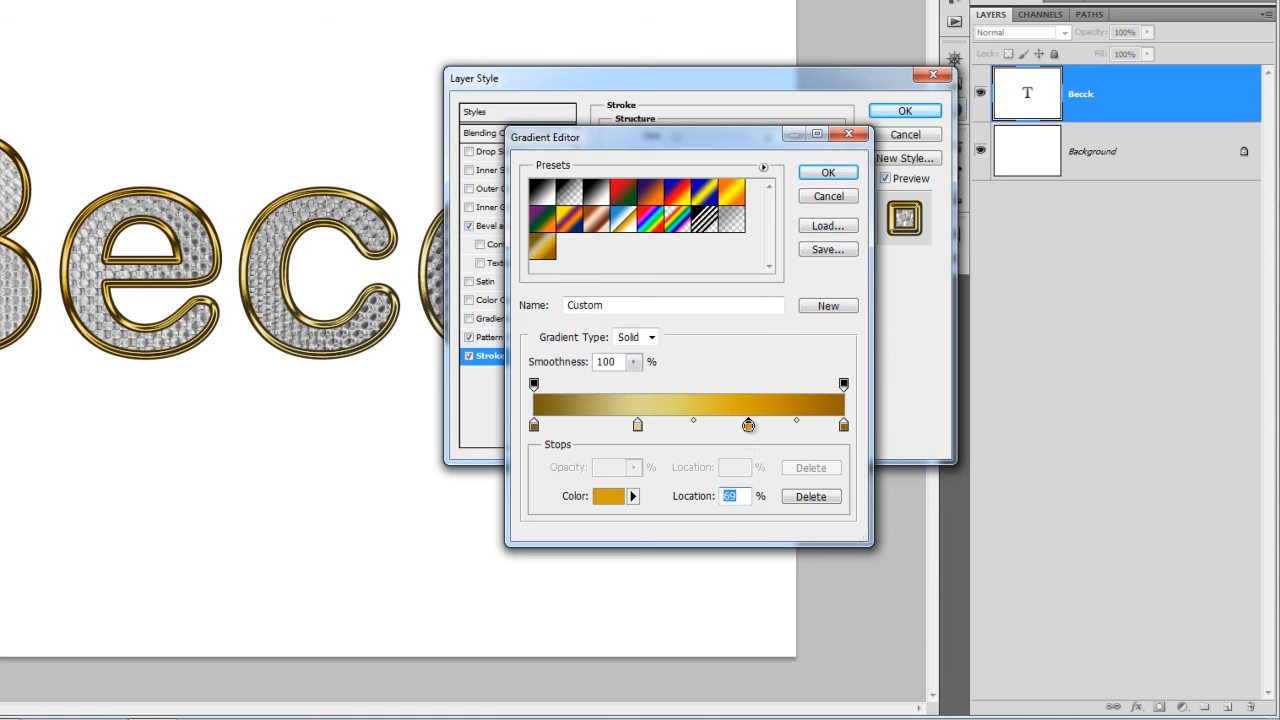
left_click(664, 331)
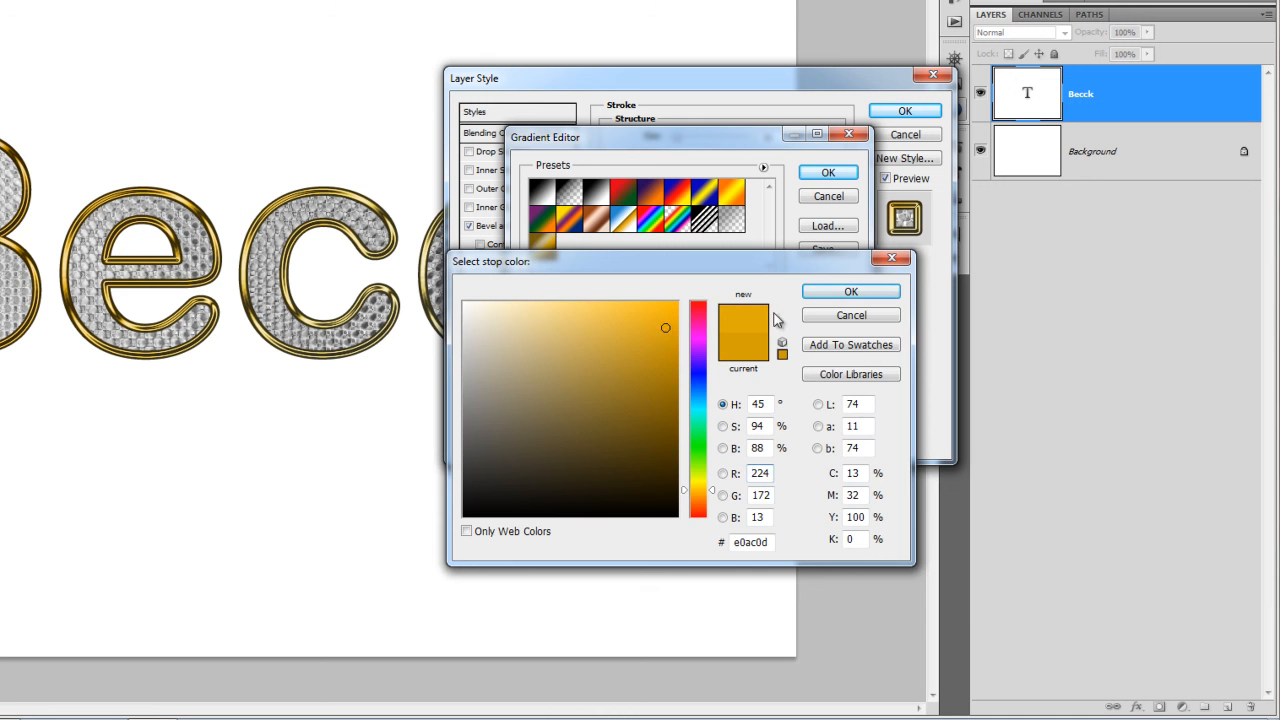
left_click(843, 298)
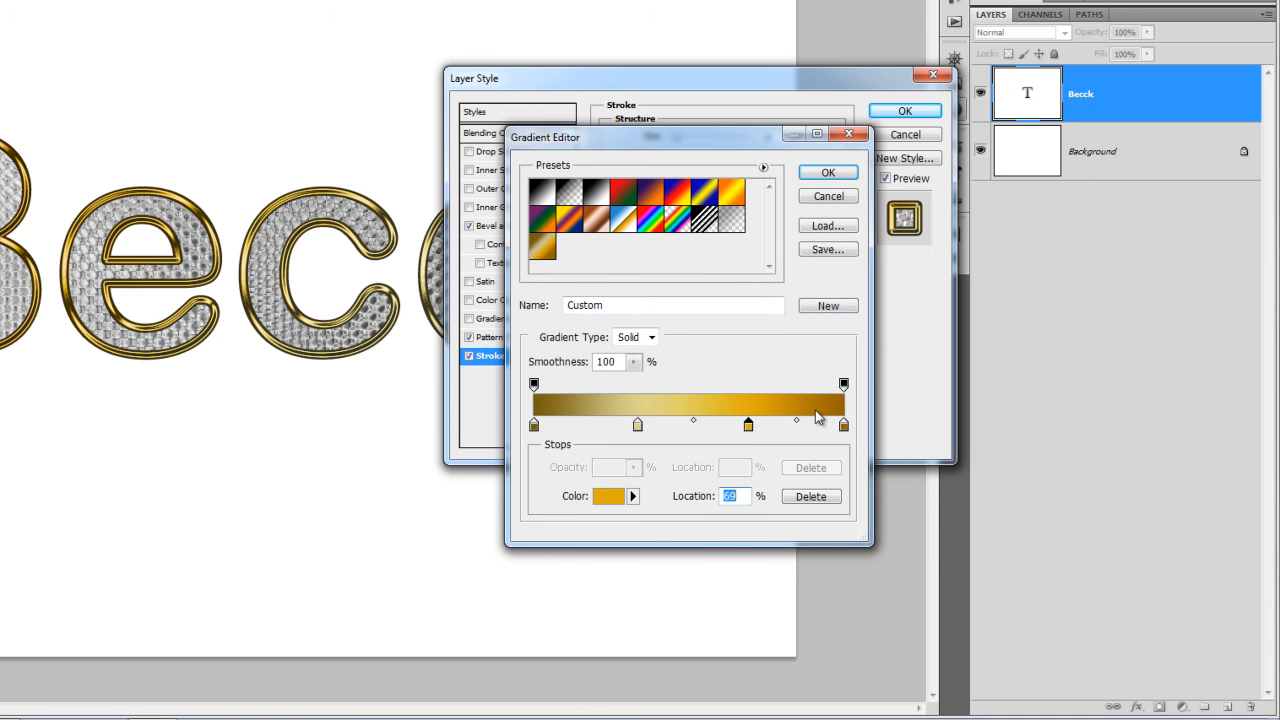
Recolour the gradient's end stop to a lighter golden brown and apply the layer style to the Becck text
left_click(844, 426)
double_click(844, 426)
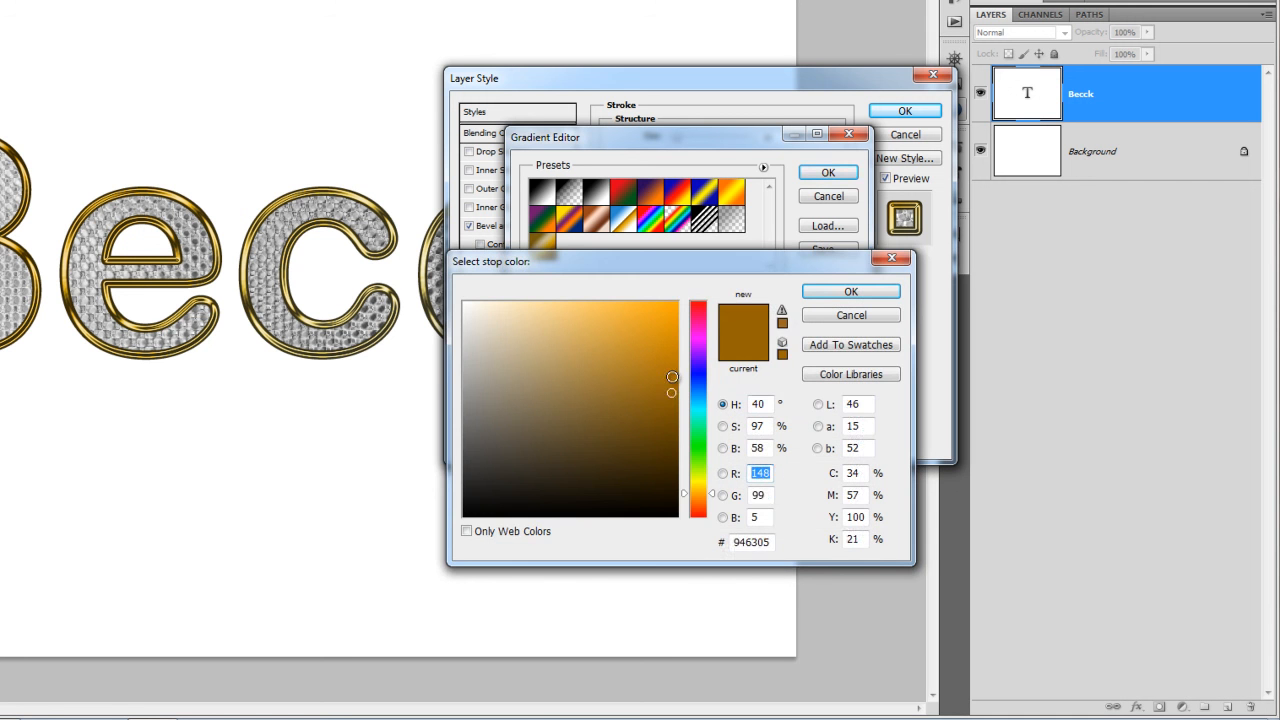
left_click(658, 360)
left_click_drag(658, 355, 648, 366)
left_click(836, 298)
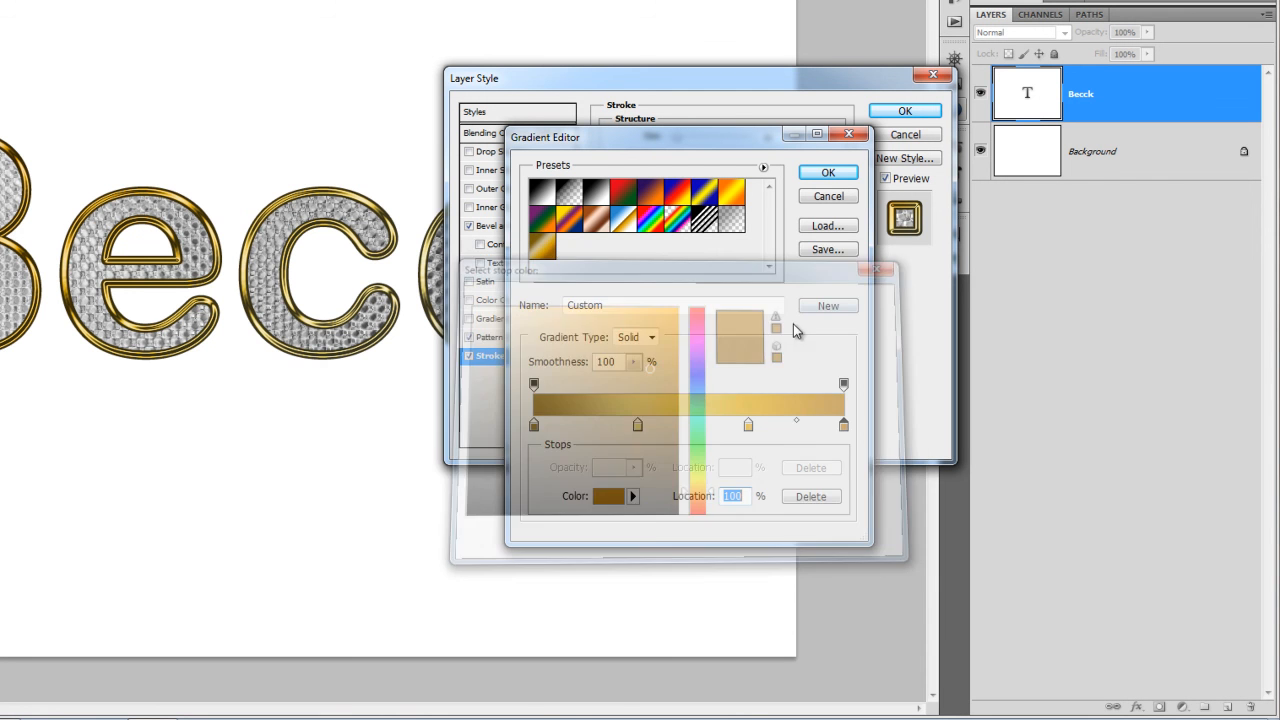
left_click(826, 174)
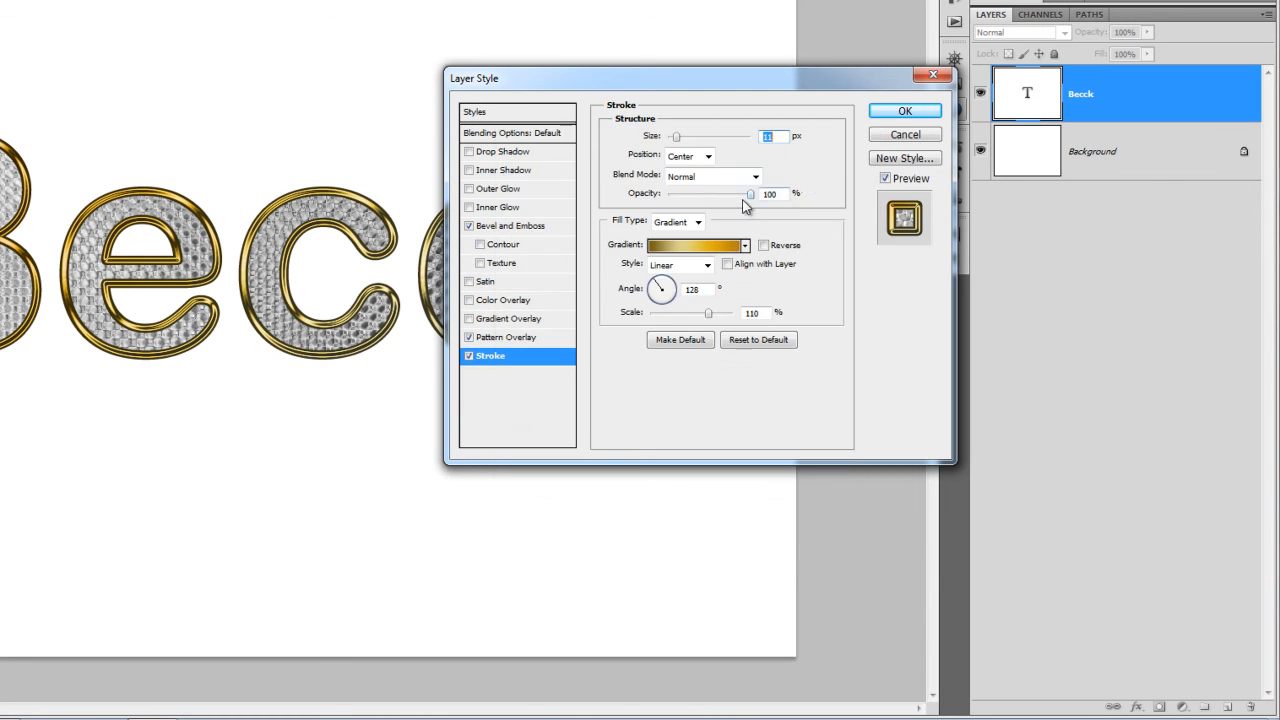
left_click_drag(828, 82, 1046, 324)
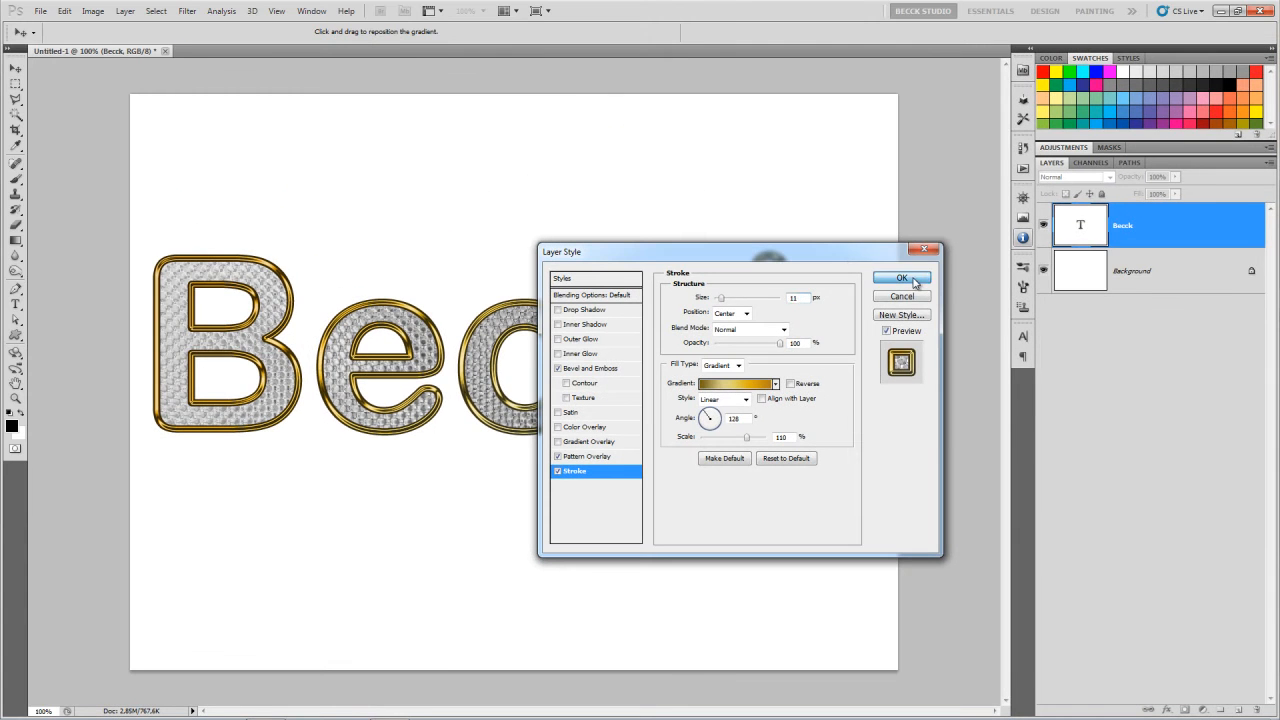
left_click(1125, 353)
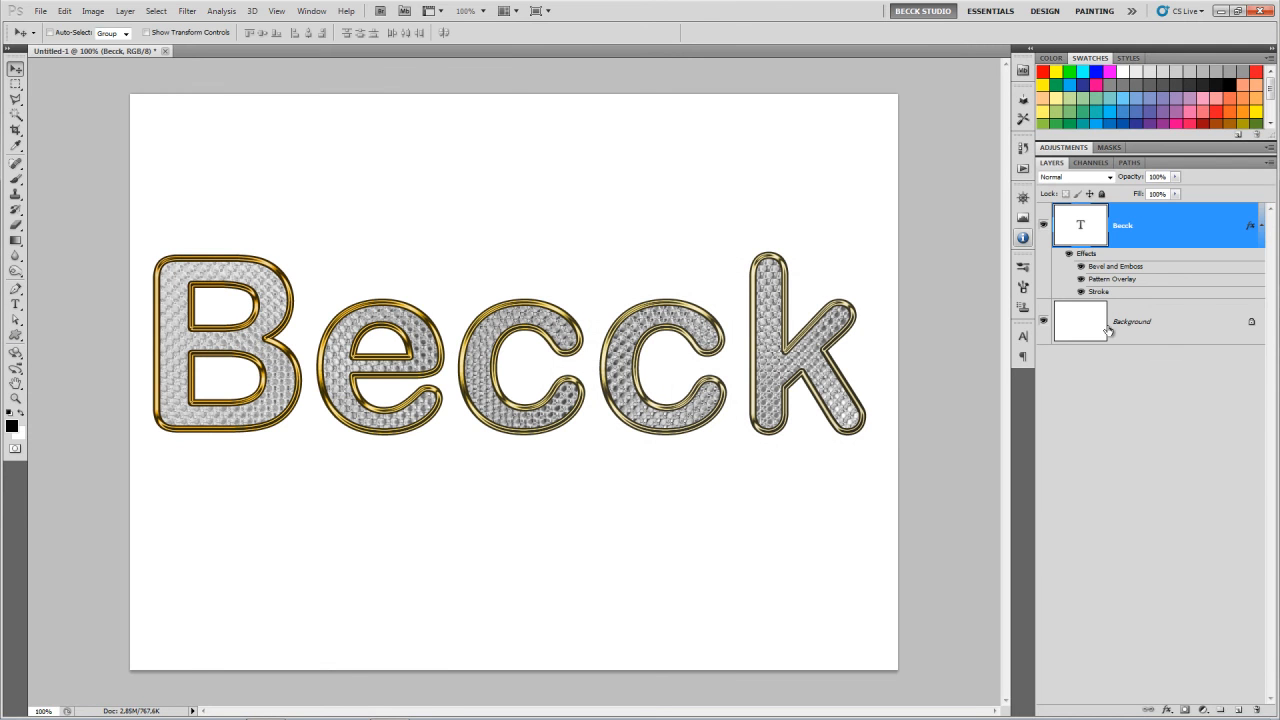
Add a soft Drop Shadow to the Becck text by increasing its size while keeping the distance at 5 px
left_click(1108, 331)
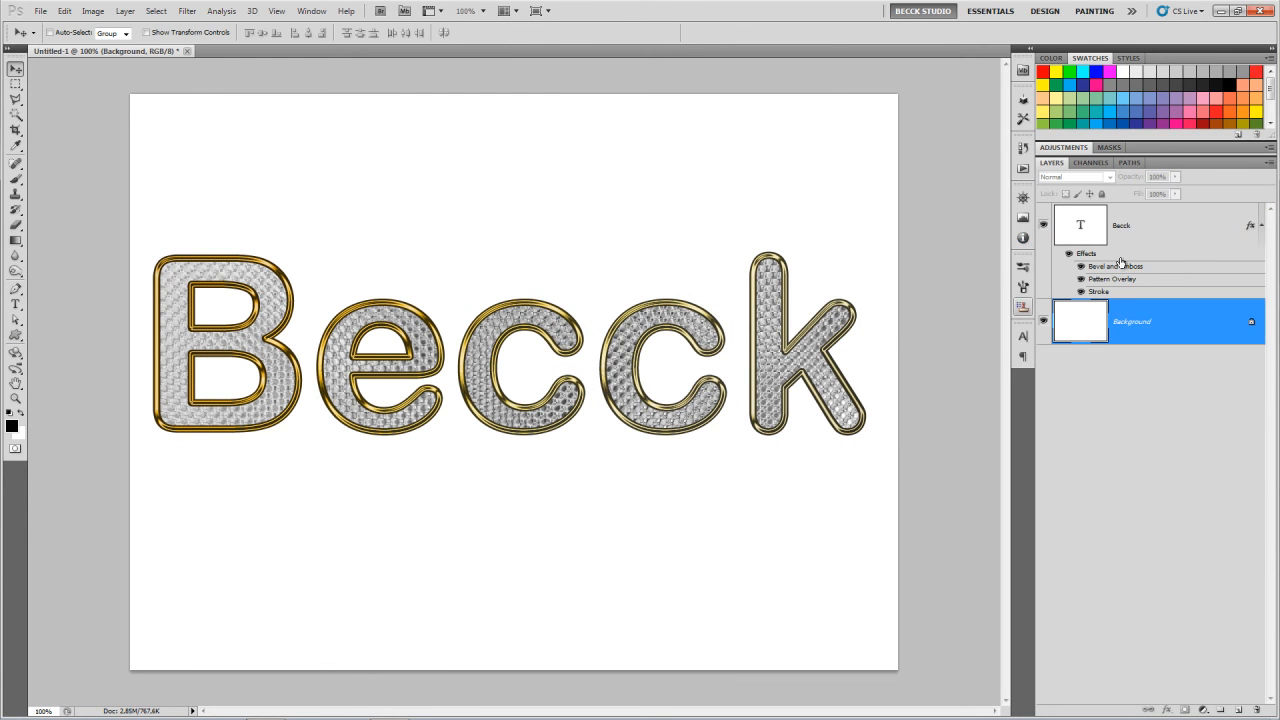
double_click(1181, 241)
left_click(590, 311)
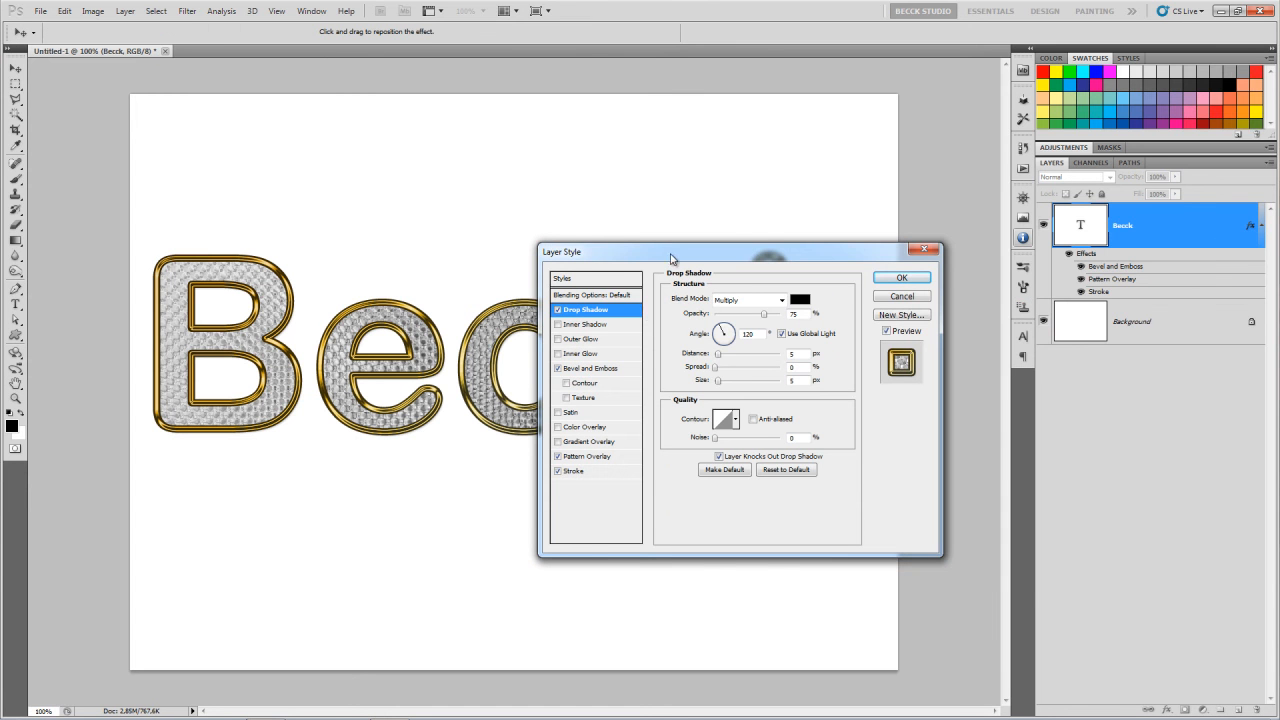
left_click_drag(671, 259, 733, 314)
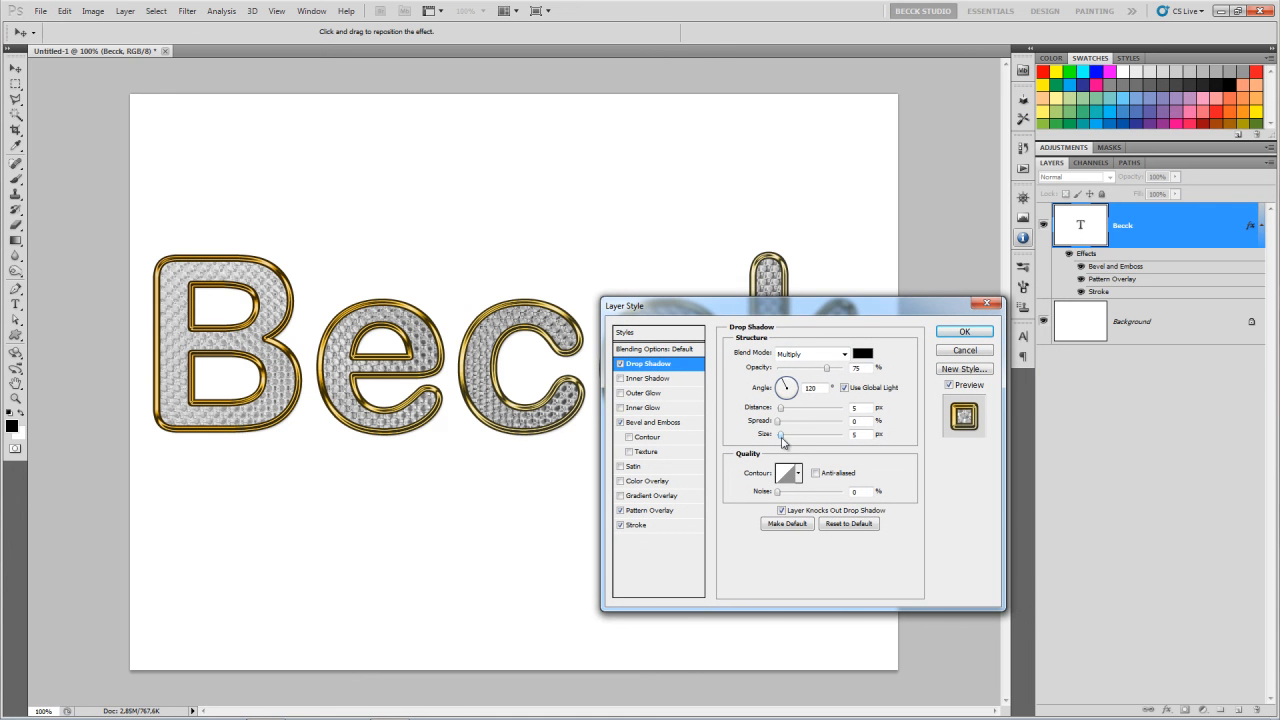
left_click_drag(781, 434, 790, 441)
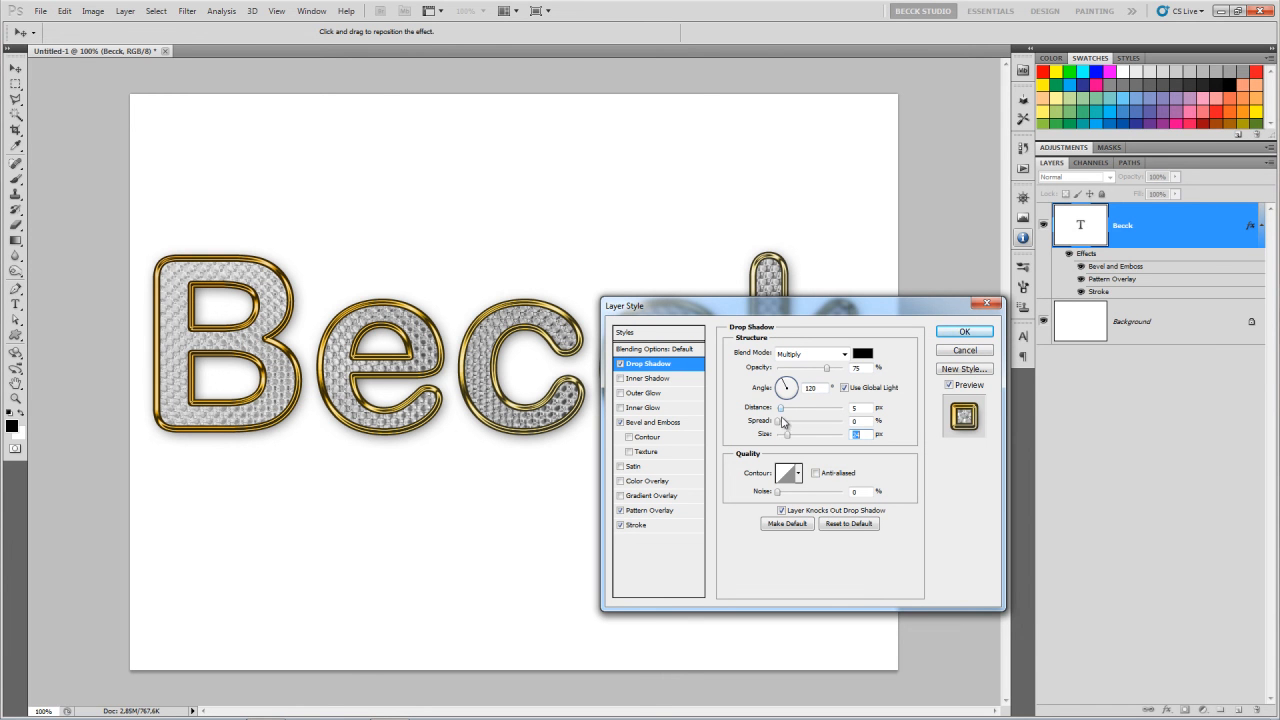
left_click_drag(761, 314, 804, 302)
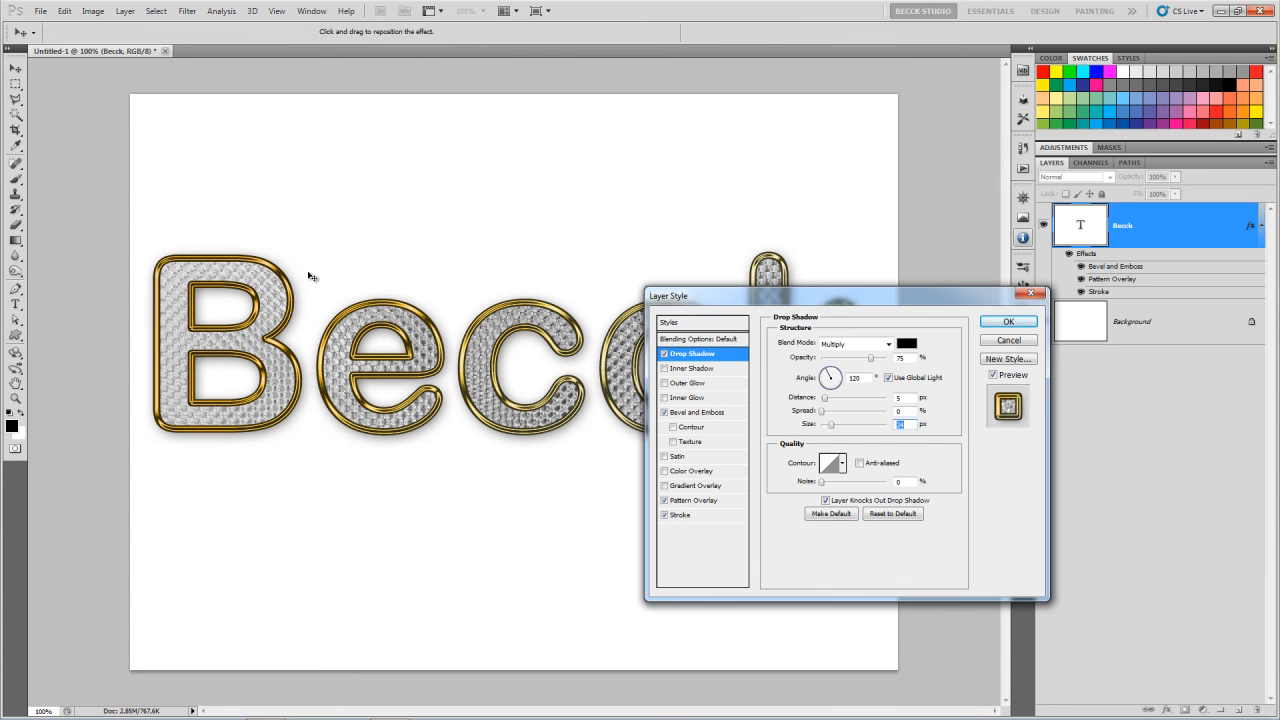
left_click(1000, 321)
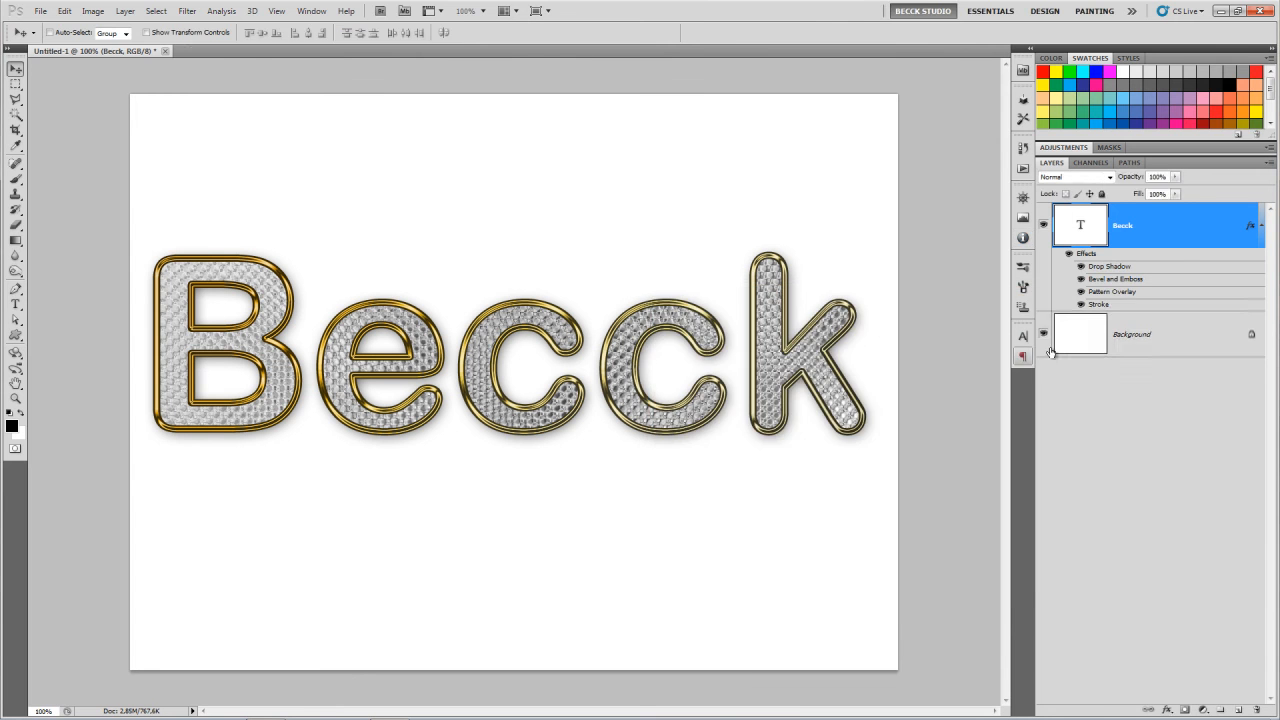
Fill the Background layer with a vertical linear gradient from black at the bottom to white at the top
left_click(1083, 342)
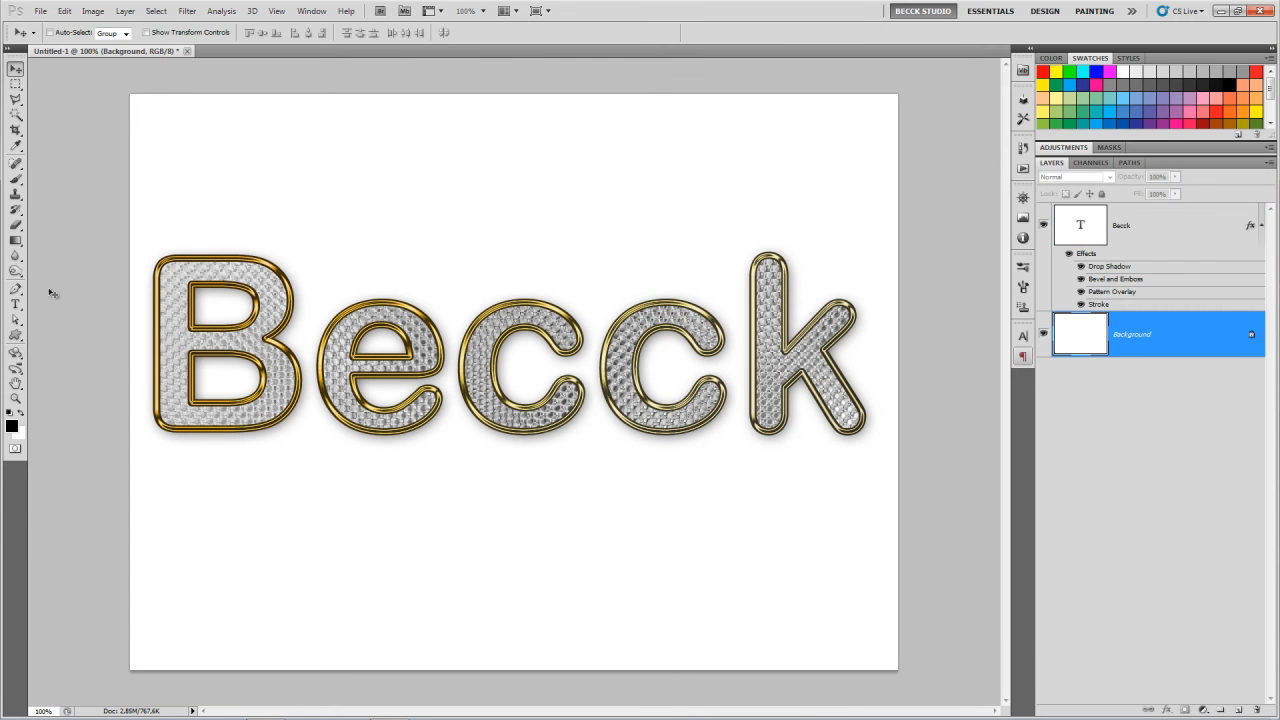
left_click(15, 240)
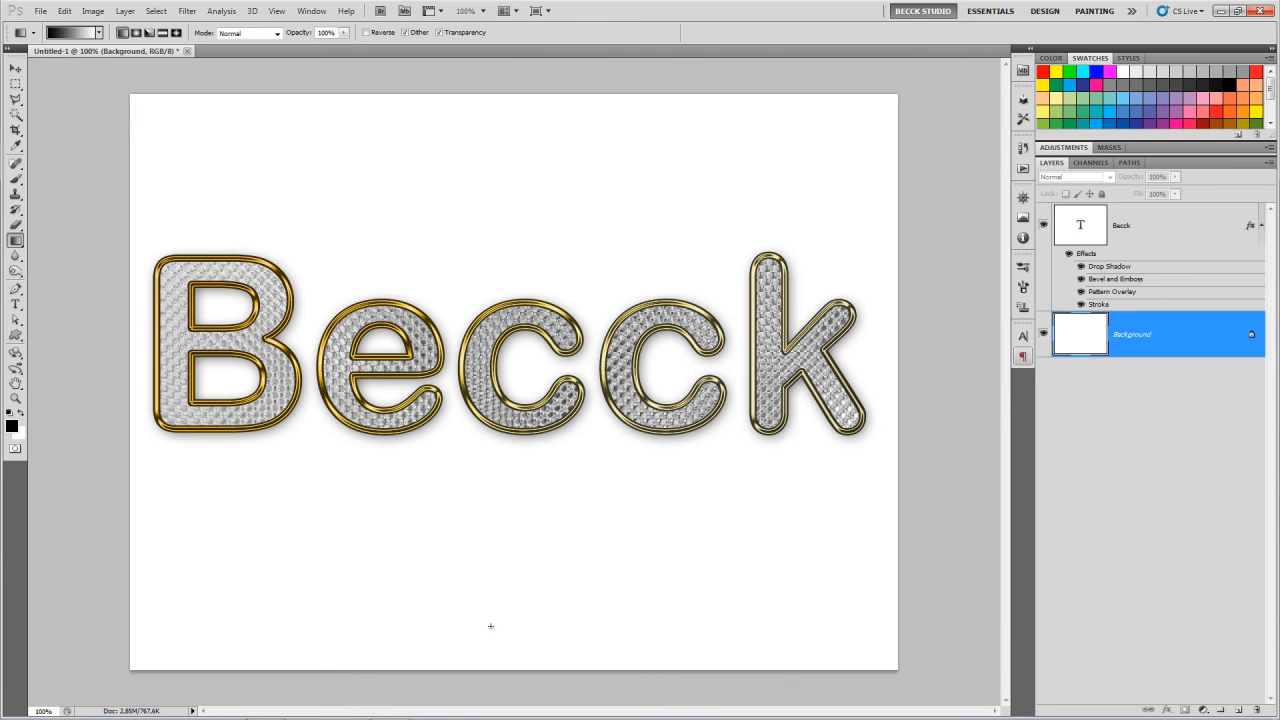
left_click_drag(491, 626, 533, 345)
left_click_drag(533, 135, 533, 119)
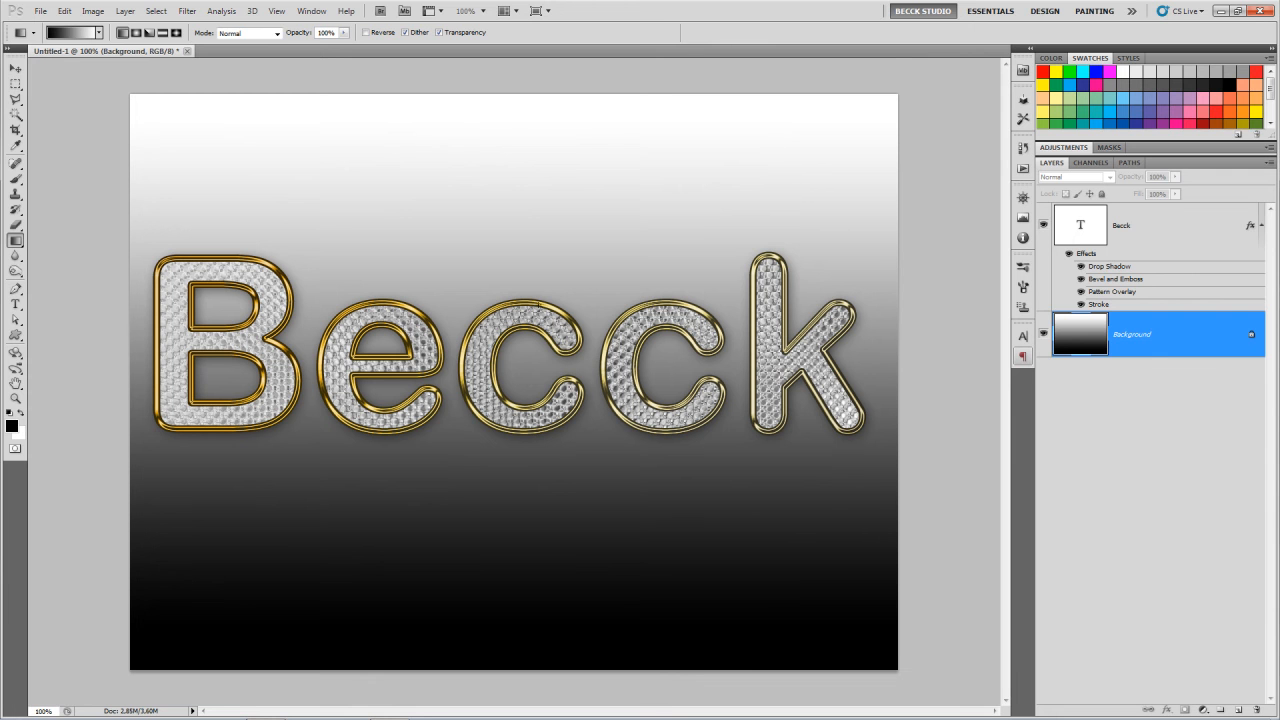
Move the Becck text slightly upward on the canvas to leave room beneath it
left_click(1084, 237)
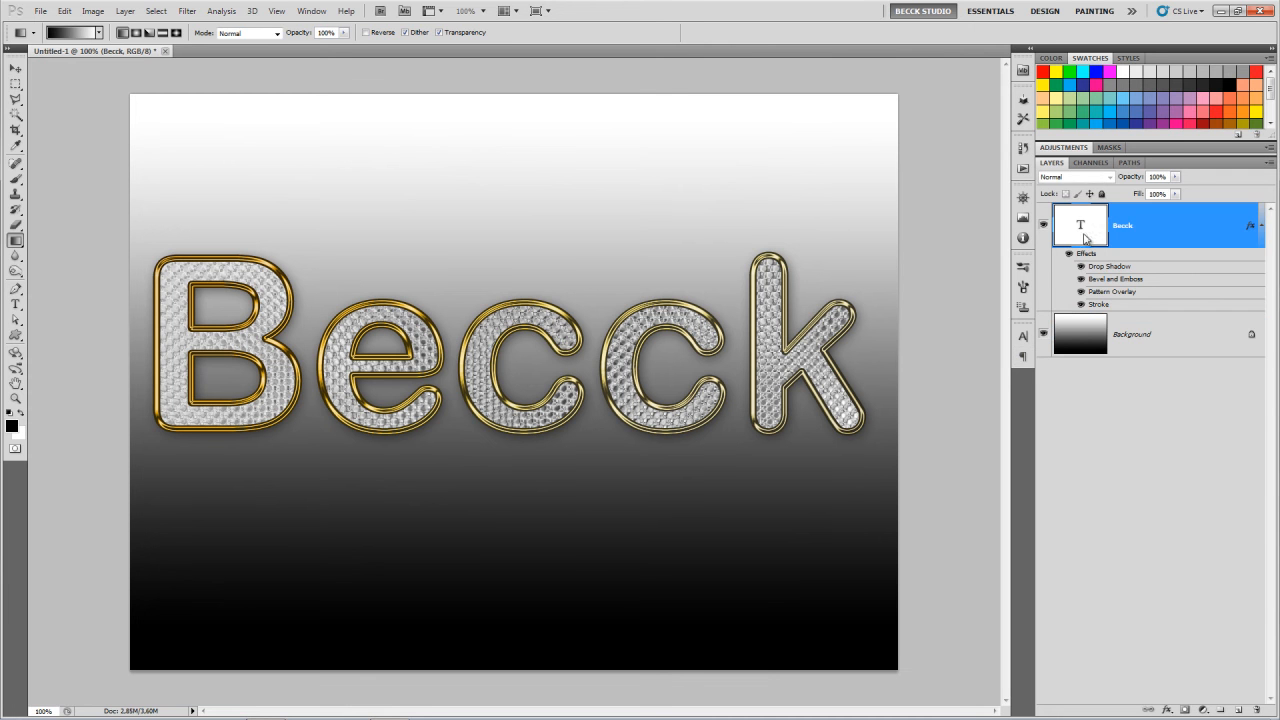
left_click(789, 316)
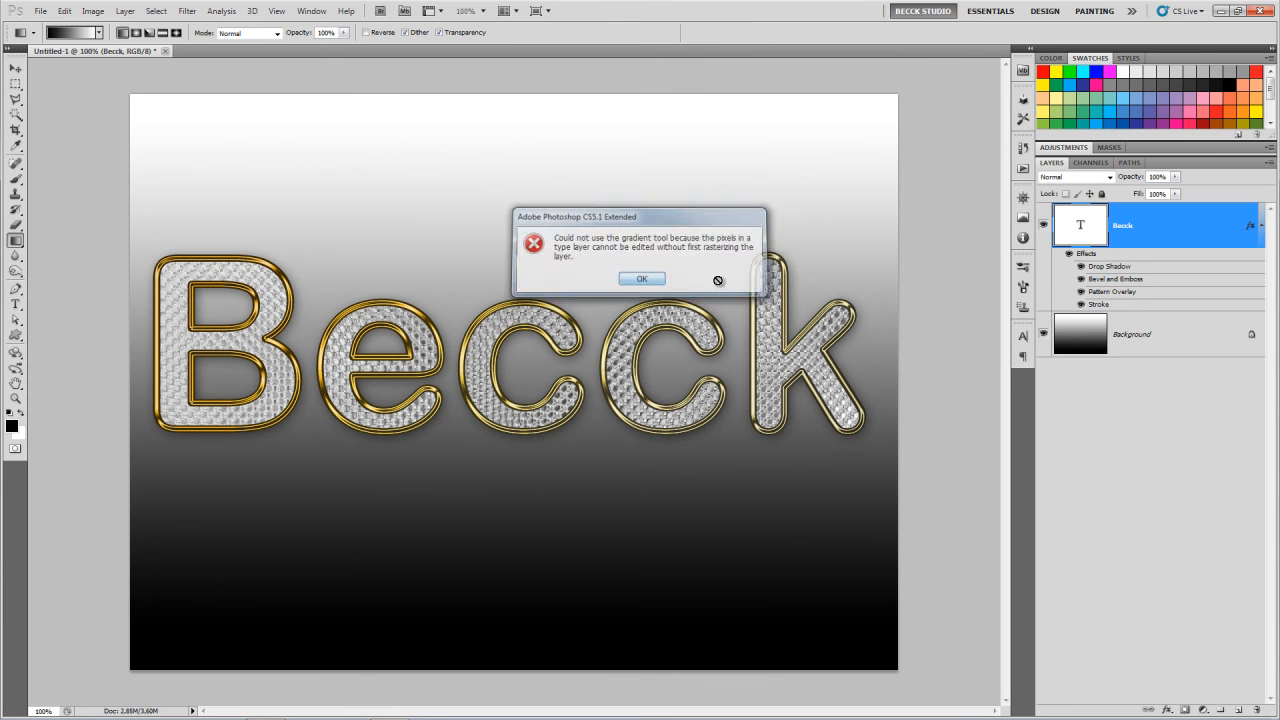
left_click(660, 278)
left_click(15, 68)
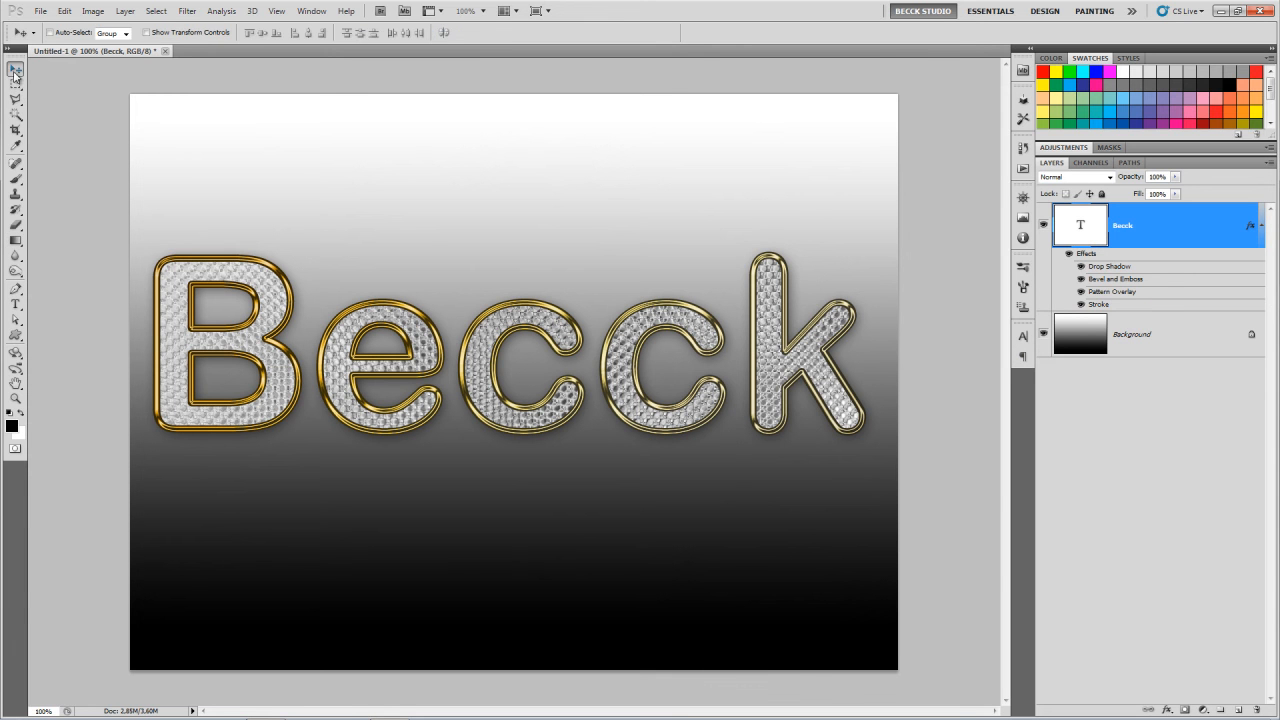
left_click_drag(479, 388, 489, 353)
left_click_drag(486, 352, 484, 342)
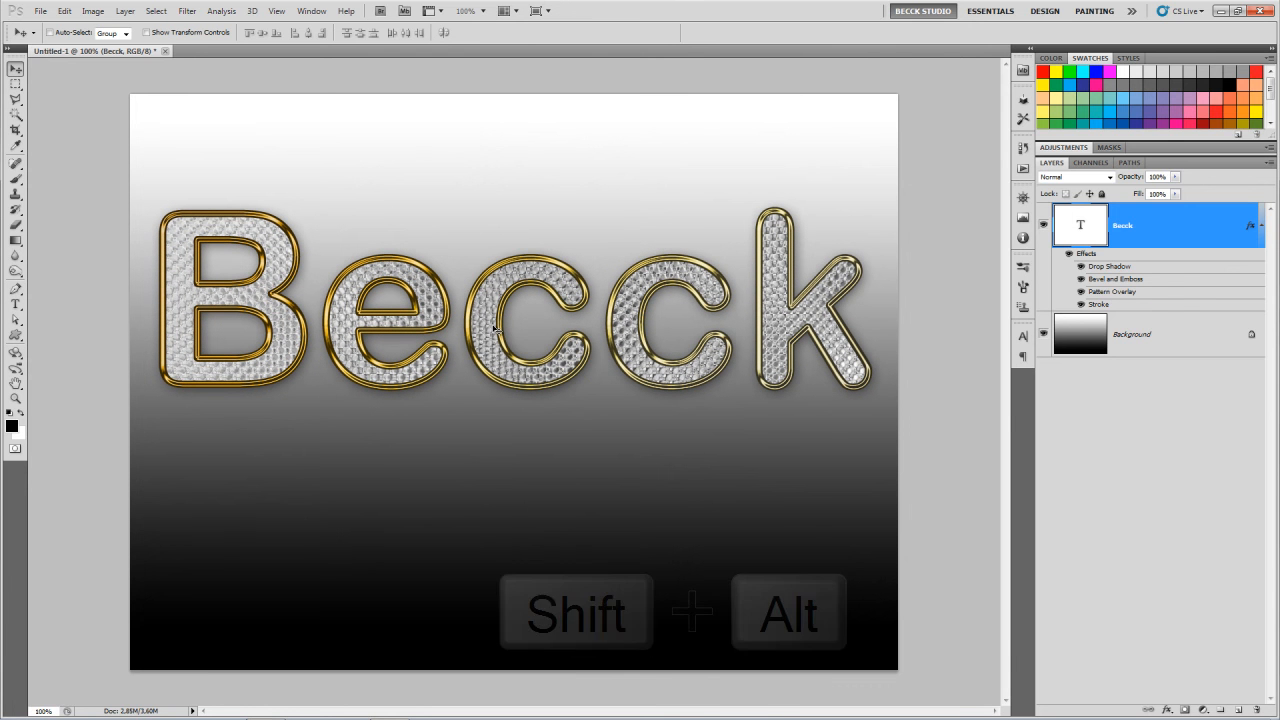
Duplicate the Becck text straight down below the original and flip the copy vertically as a reflection
left_click_drag(494, 328, 482, 500, "alt+shift")
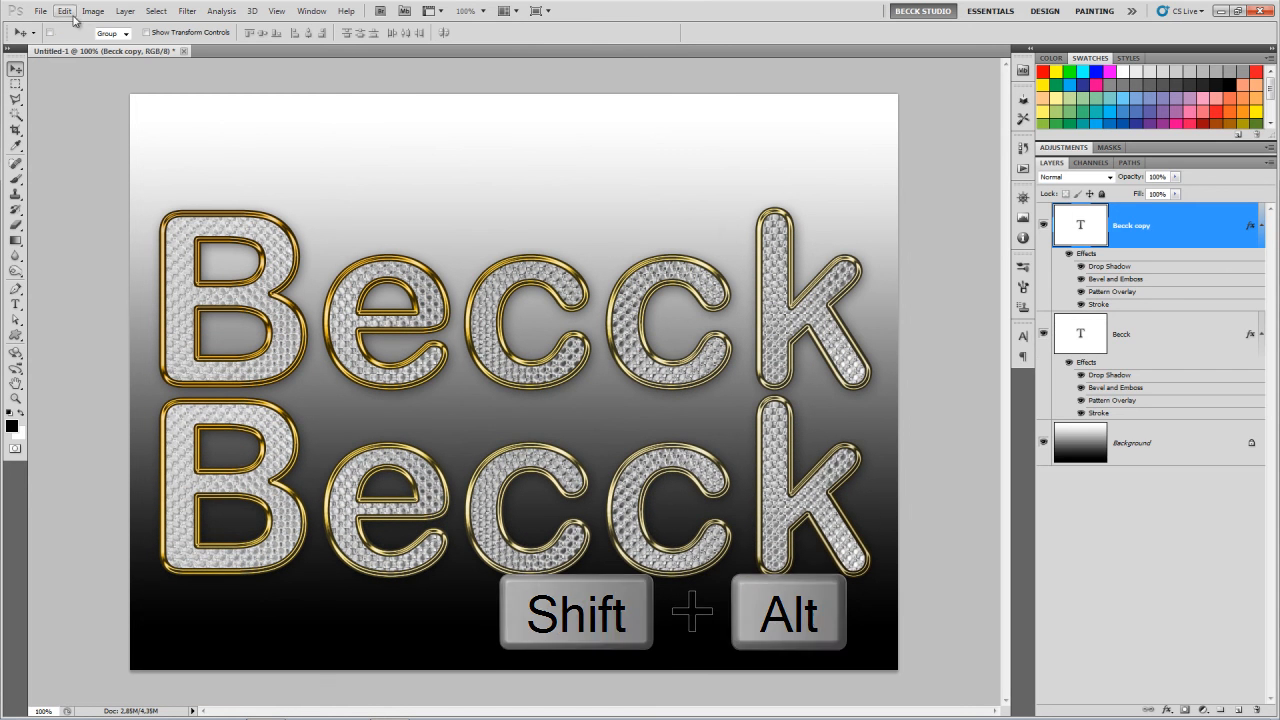
left_click(64, 11)
mouse_move(88, 270)
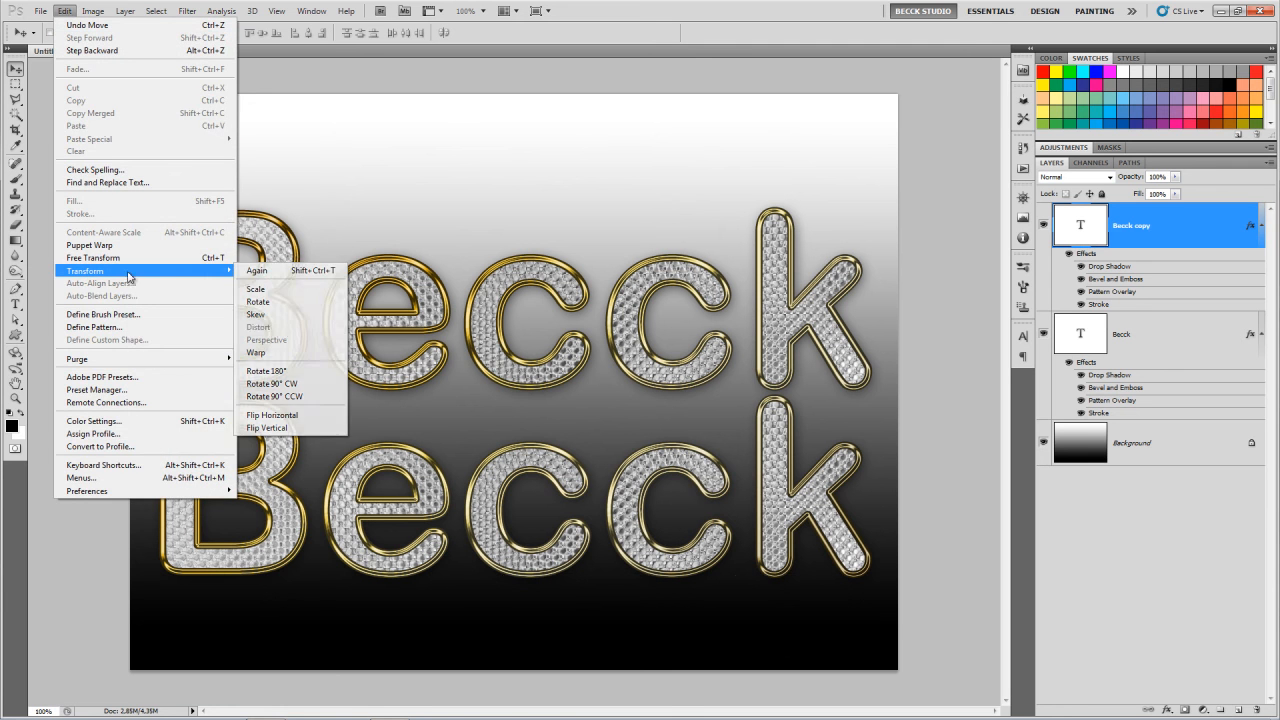
left_click(272, 430)
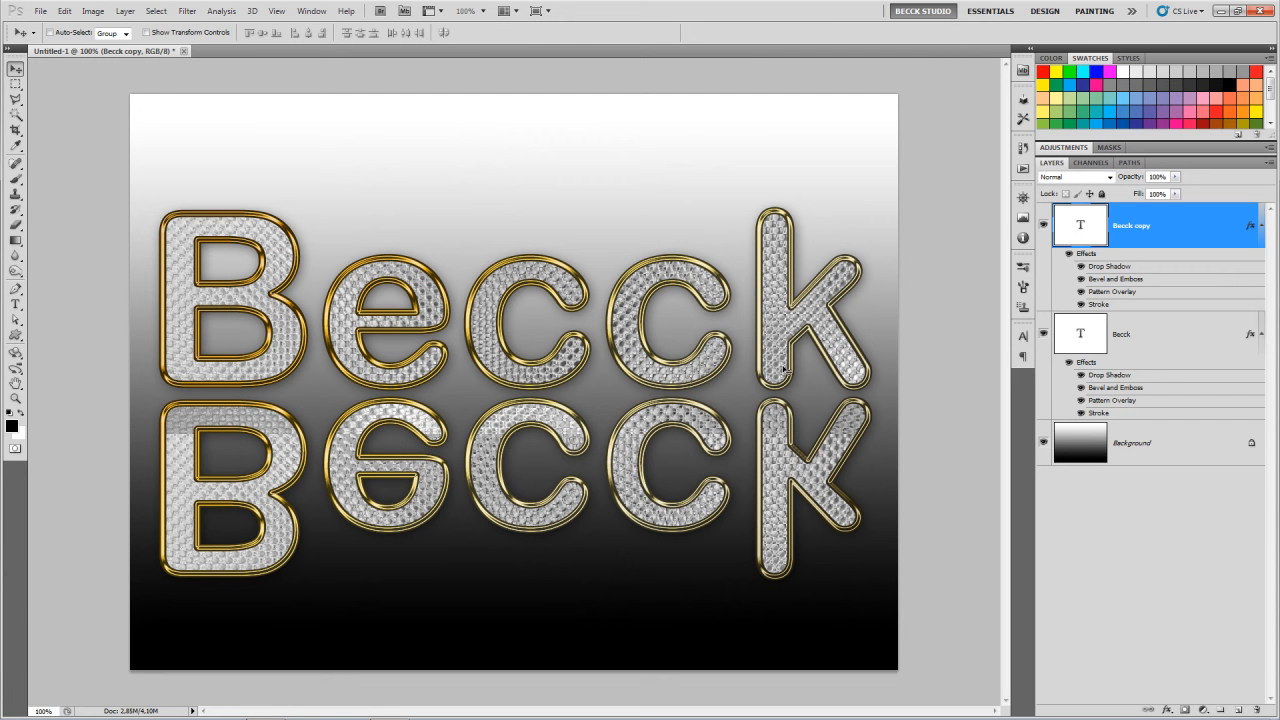
Add a layer mask to the Becck copy and fill it with a black-to-white gradient hiding the reflection's lower part
left_click(1044, 225)
left_click(1044, 225)
left_click(1185, 710)
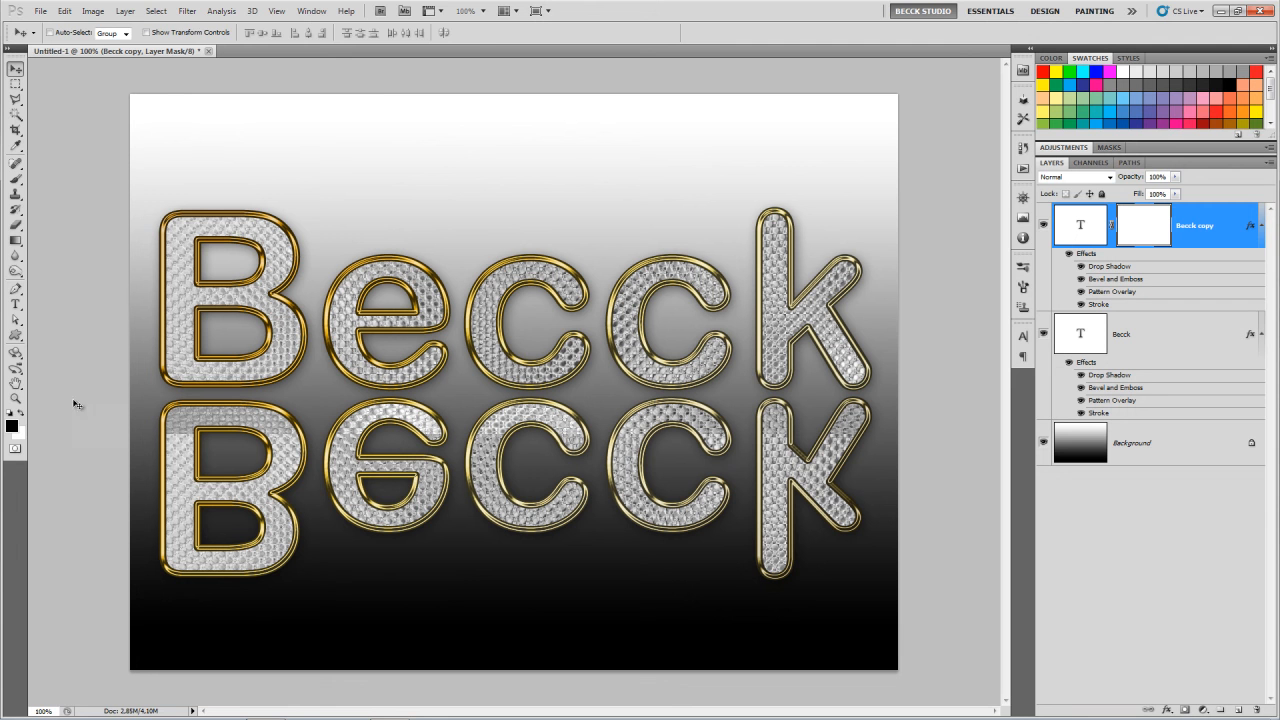
left_click(15, 241)
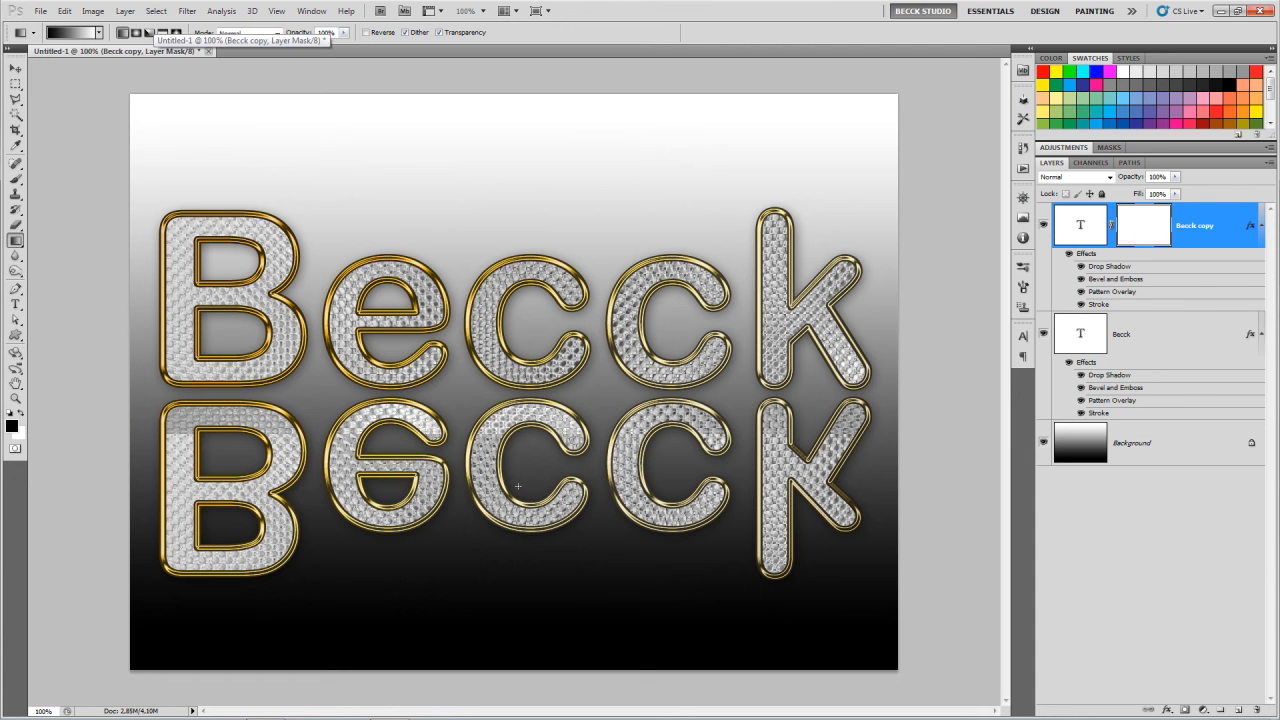
left_click_drag(517, 490, 517, 490)
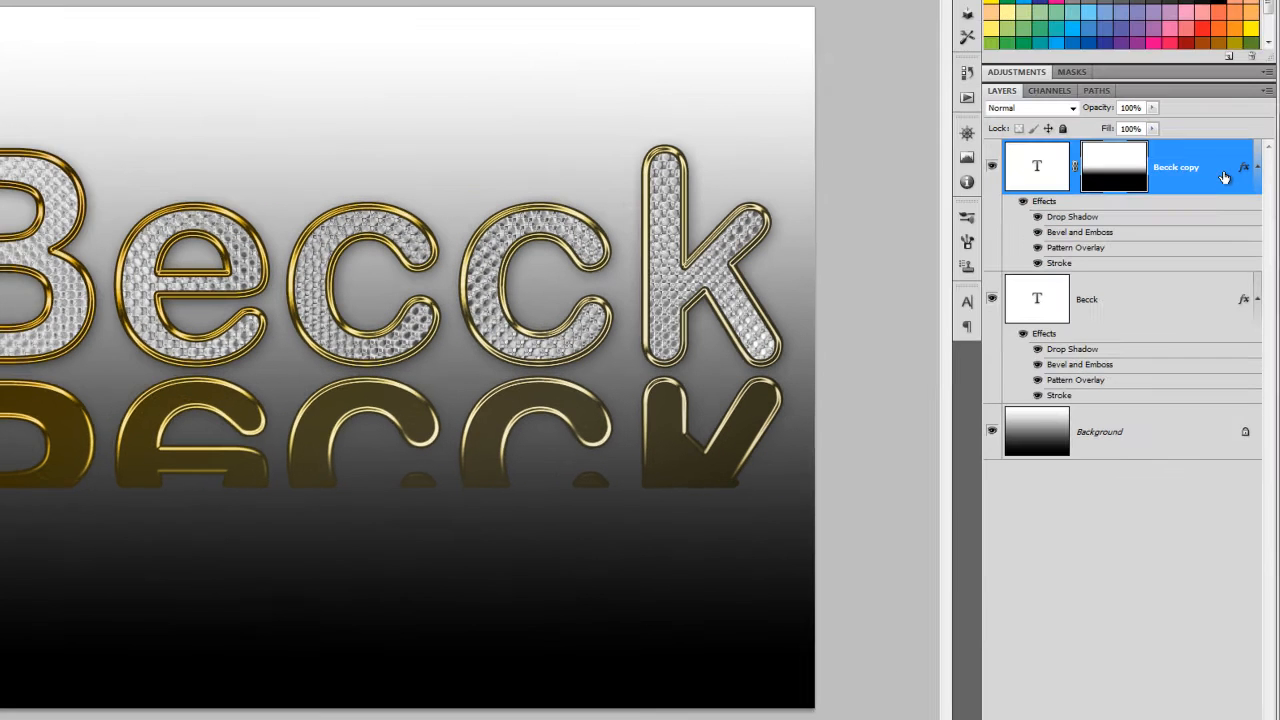
Make the layer mask hide the effects of the Becck copy layer and reduce that layer's opacity to 78%
double_click(1224, 182)
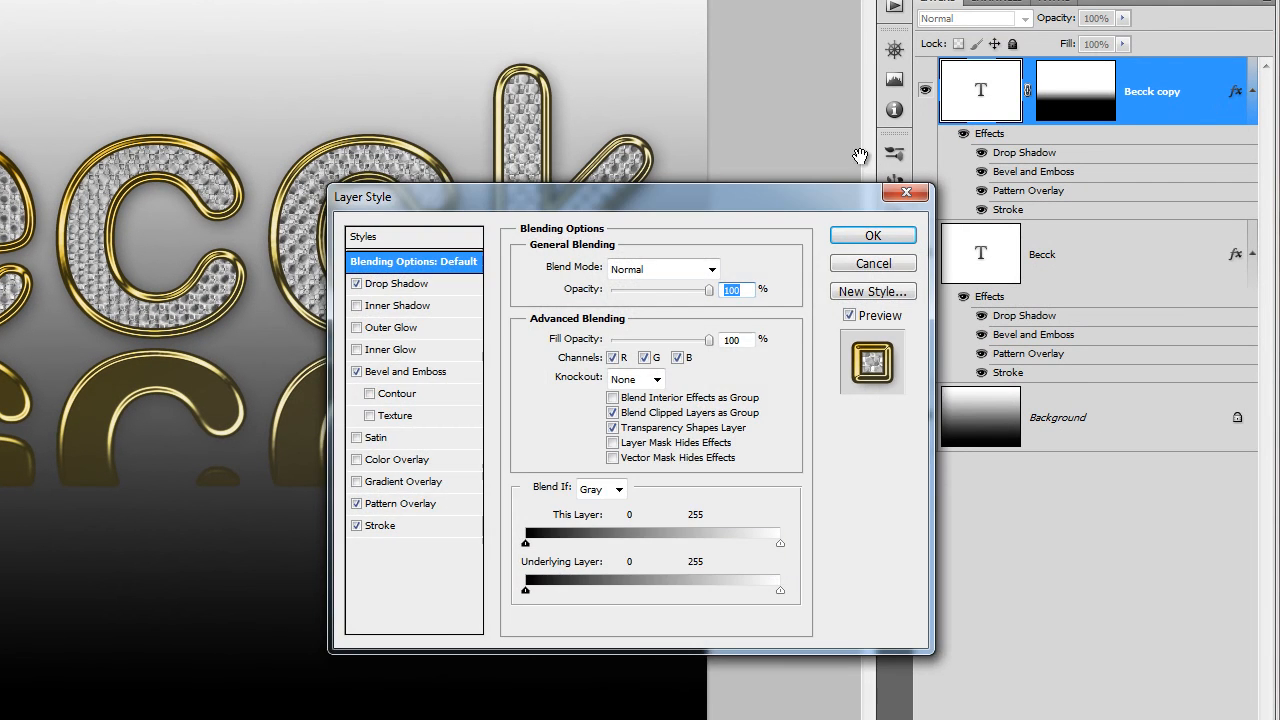
left_click_drag(710, 201, 756, 137)
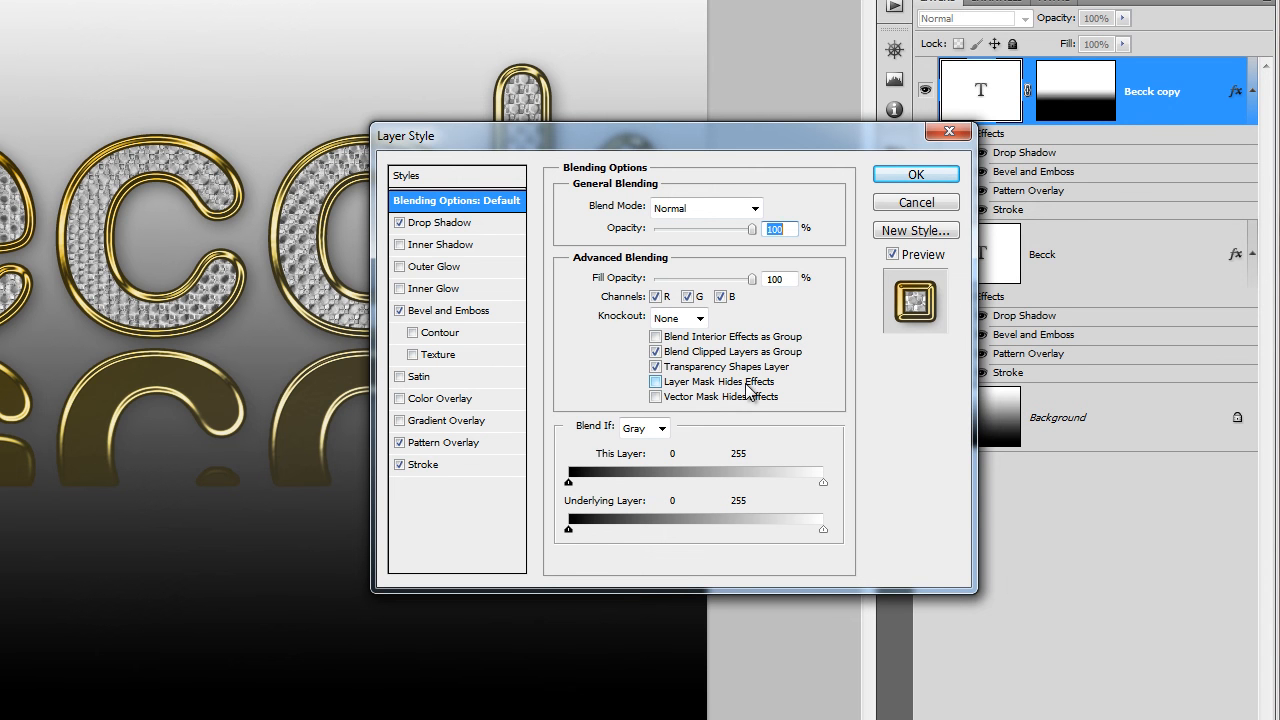
left_click(656, 381)
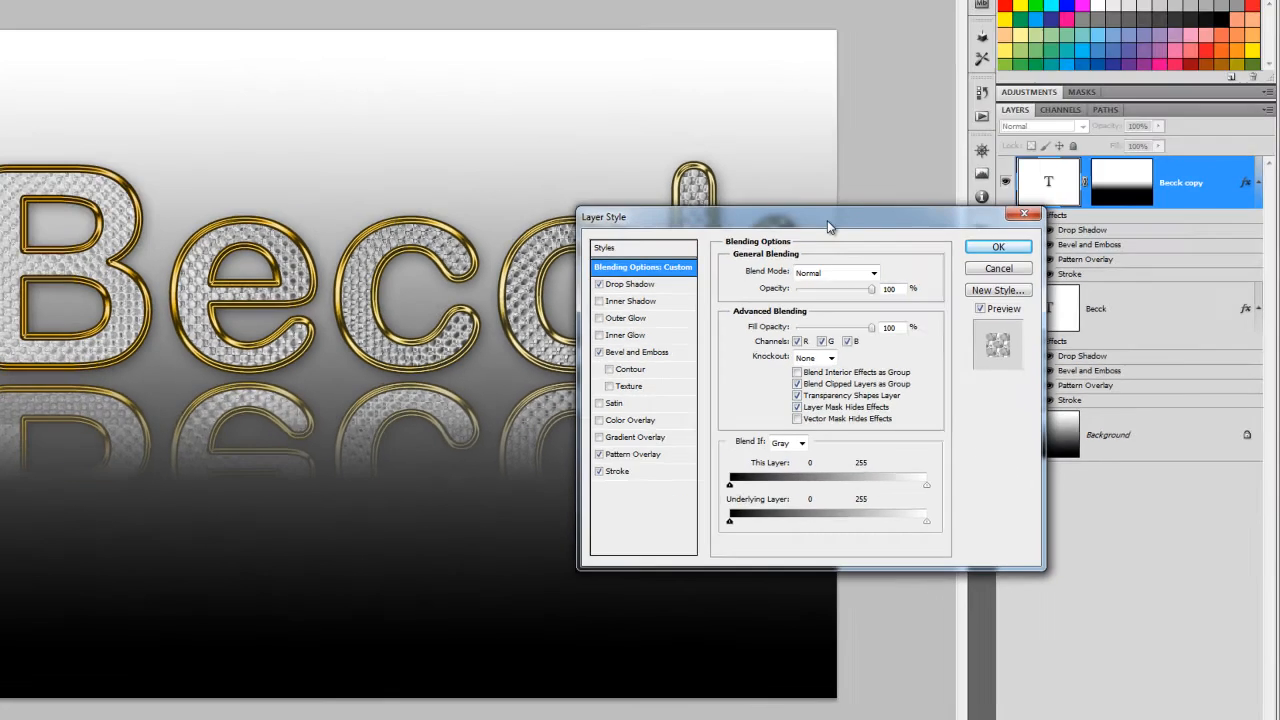
left_click_drag(827, 220, 982, 352)
left_click(1131, 374)
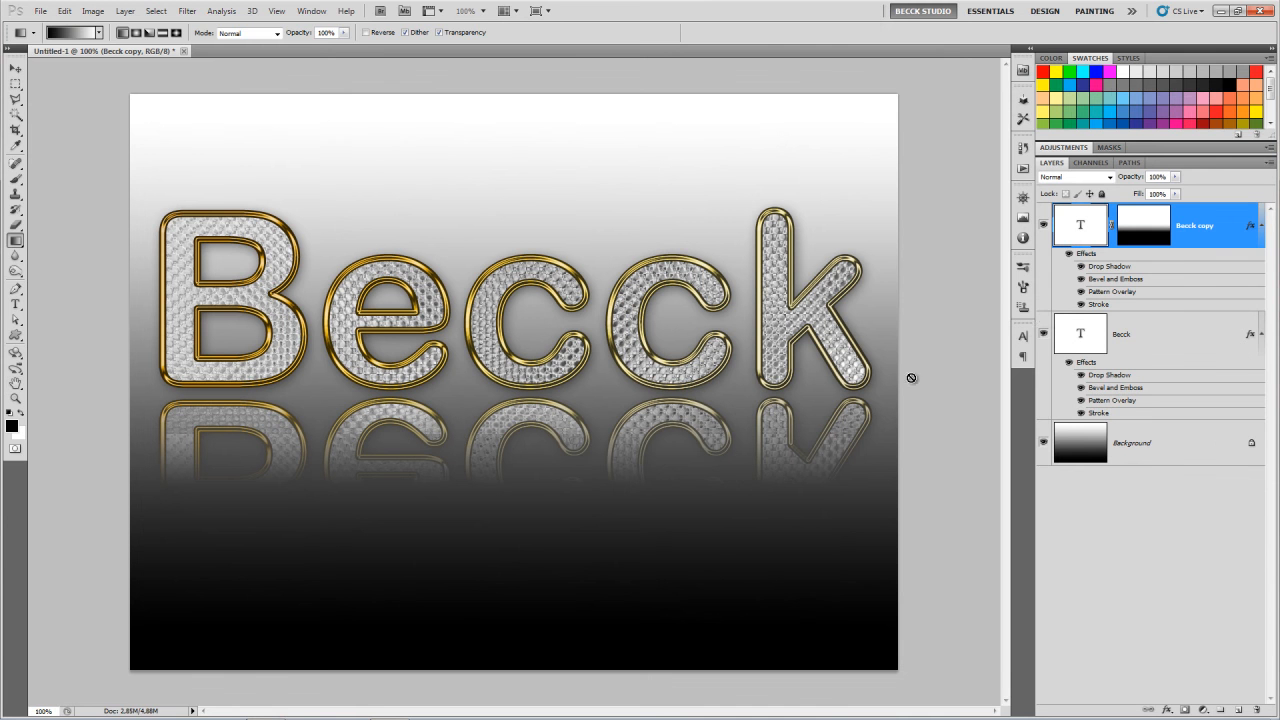
left_click_drag(1131, 177, 1115, 180)
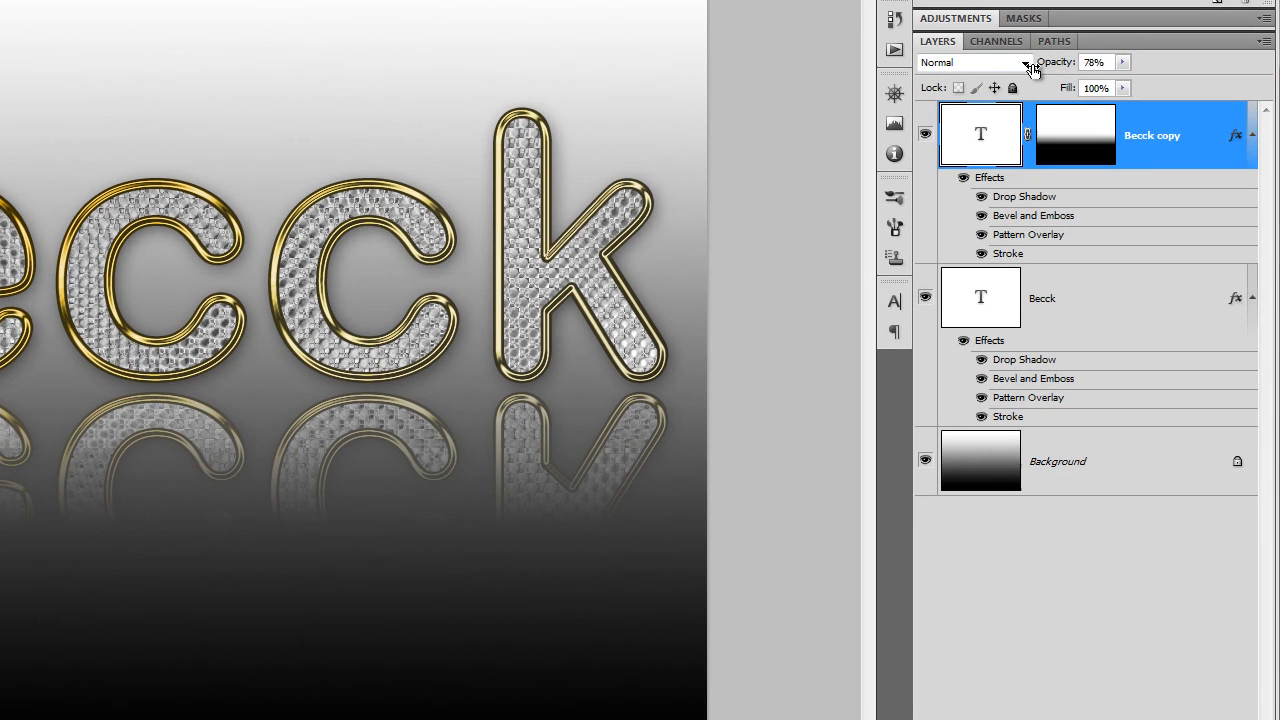
Apply a Motion Blur with a 90° angle and 50-pixel distance to the Becck copy's layer mask
left_click(1071, 160)
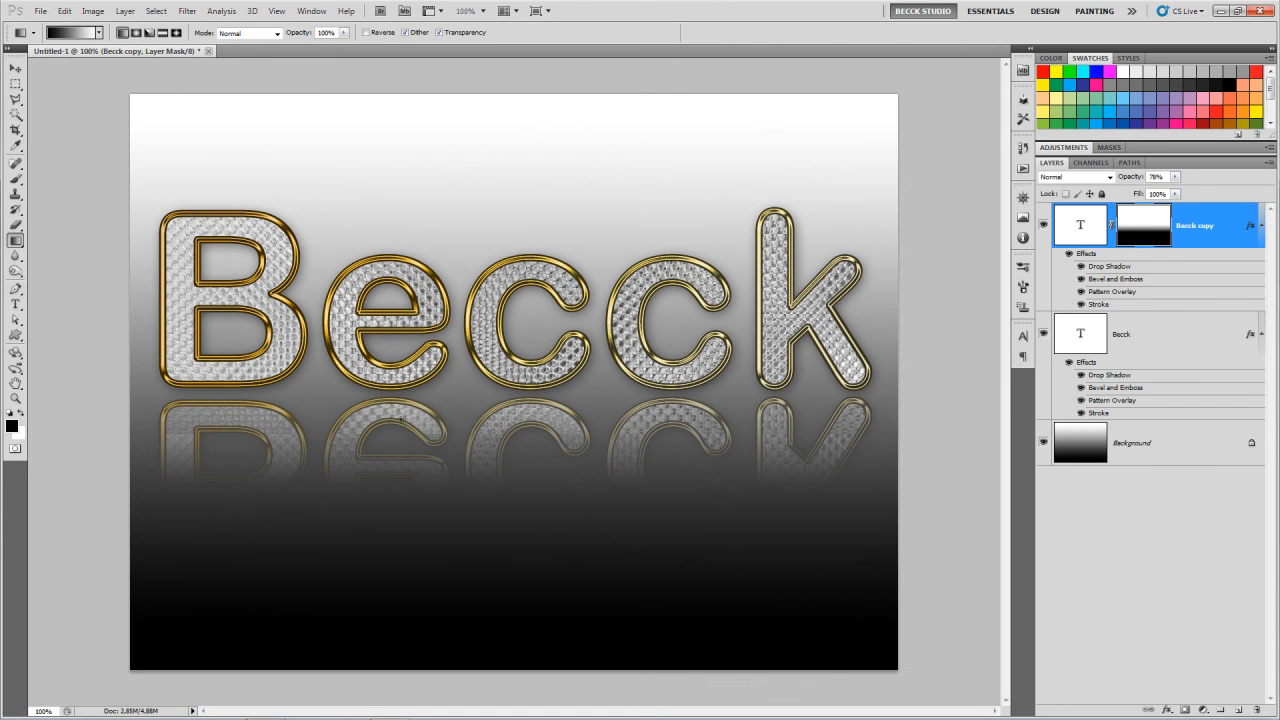
left_click(187, 11)
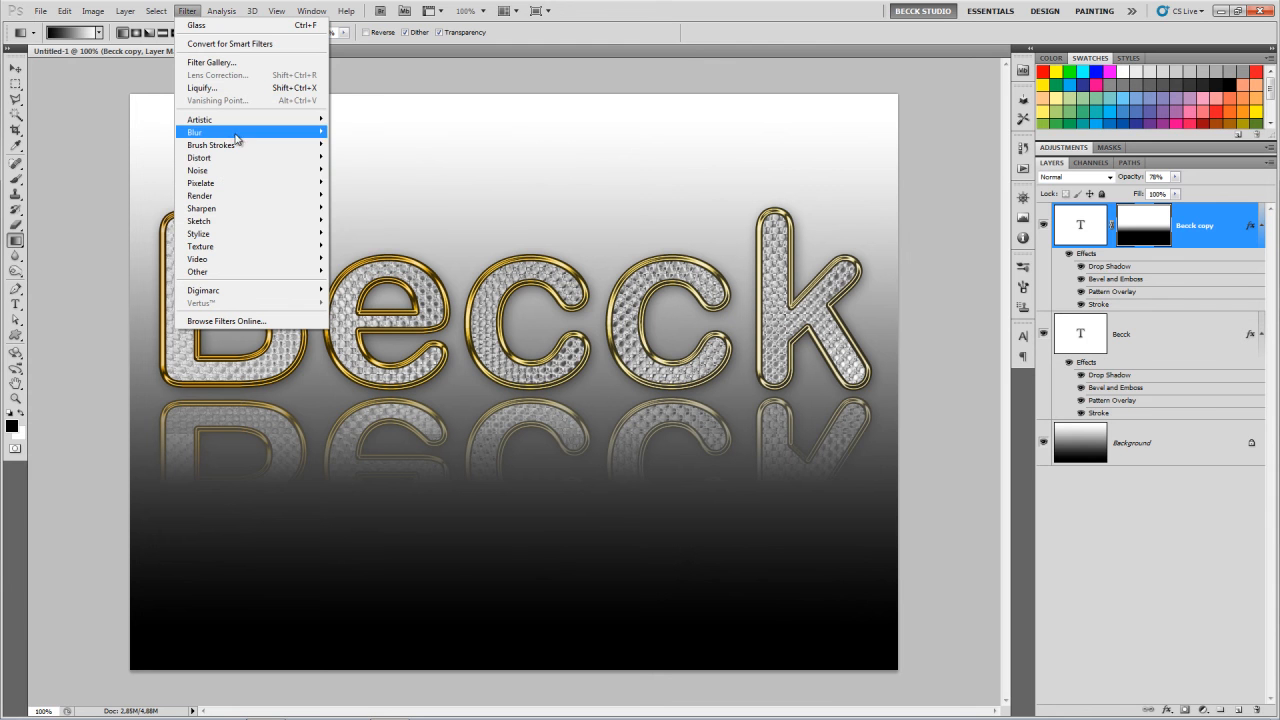
mouse_move(260, 132)
left_click(360, 208)
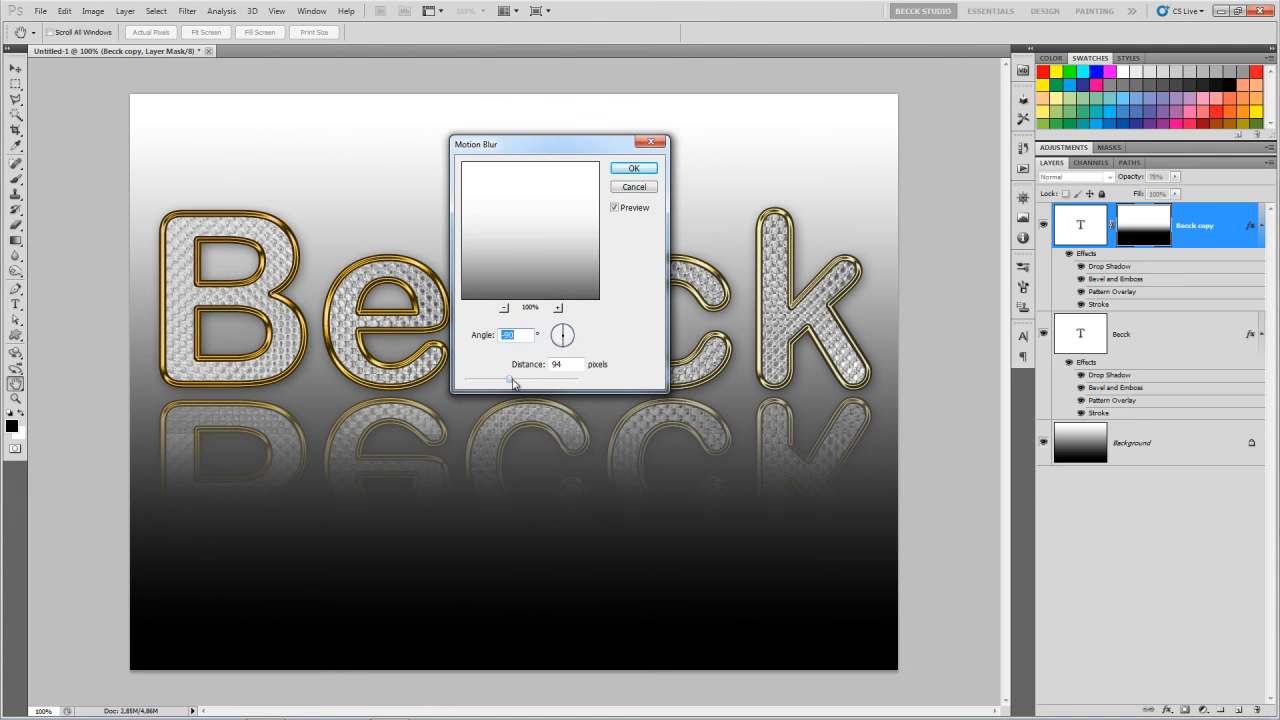
left_click_drag(514, 383, 504, 382)
type("9")
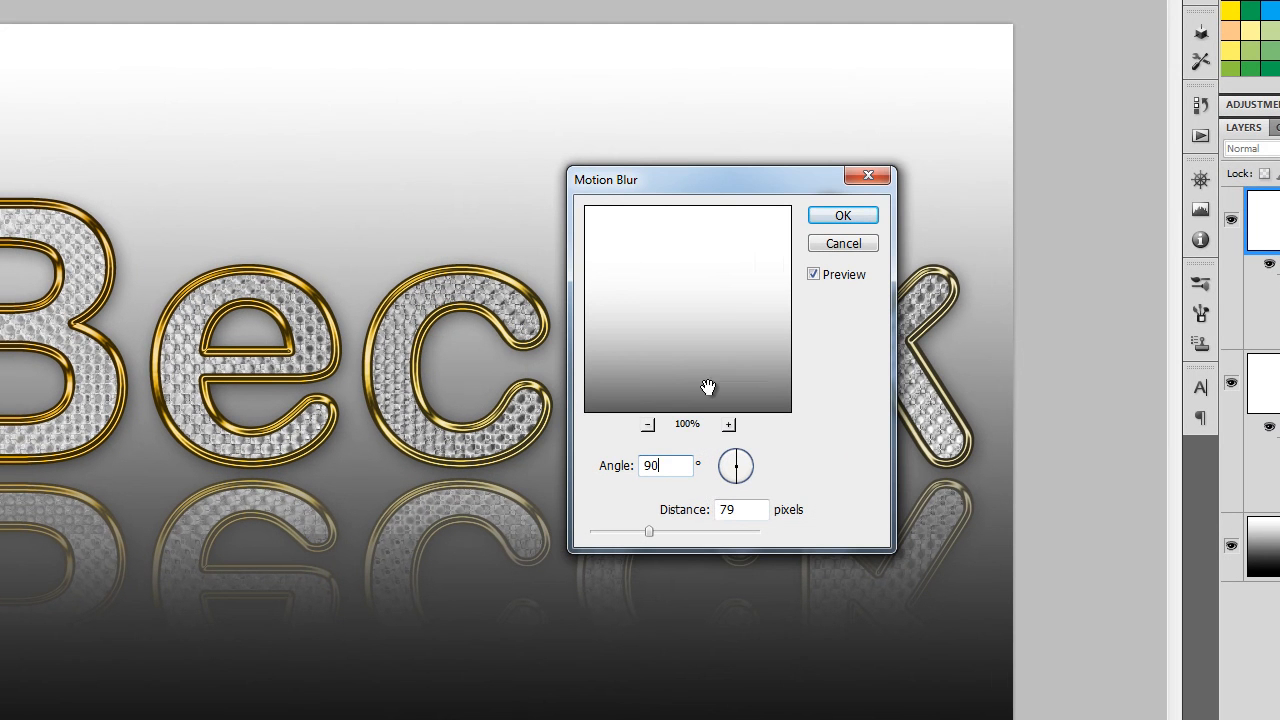
double_click(730, 509)
type("6")
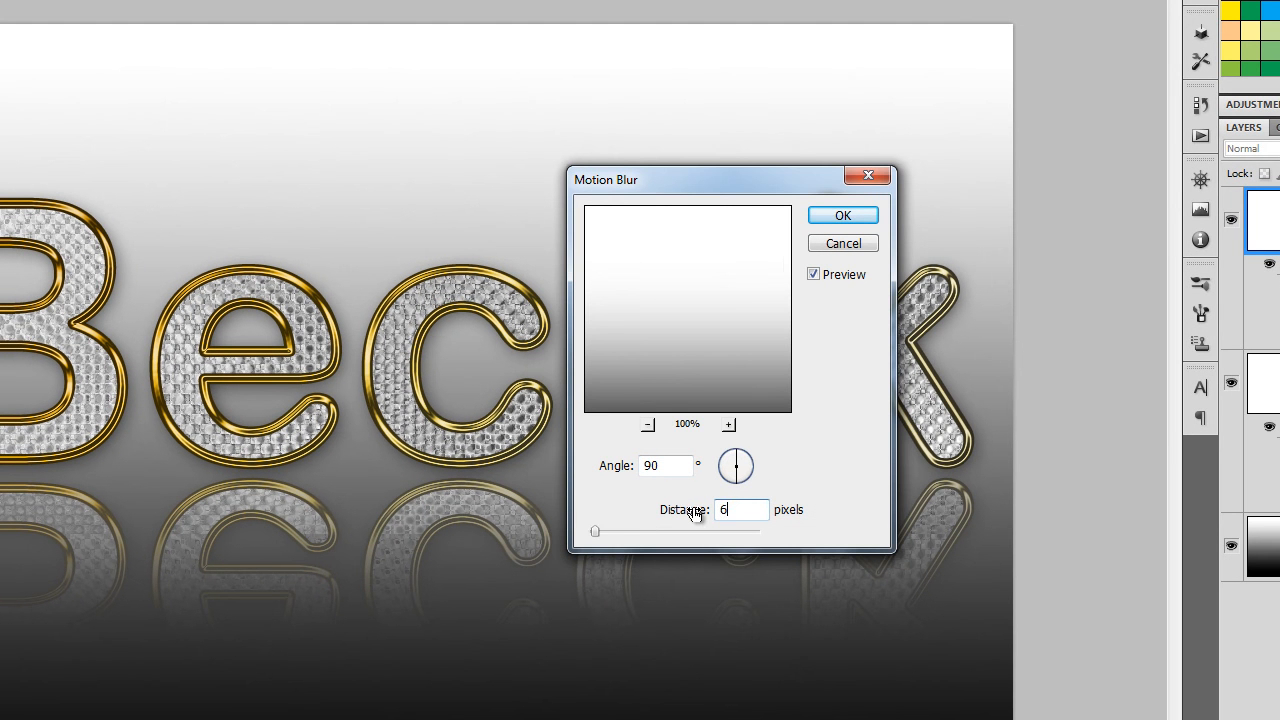
type("0")
double_click(741, 509)
type("50")
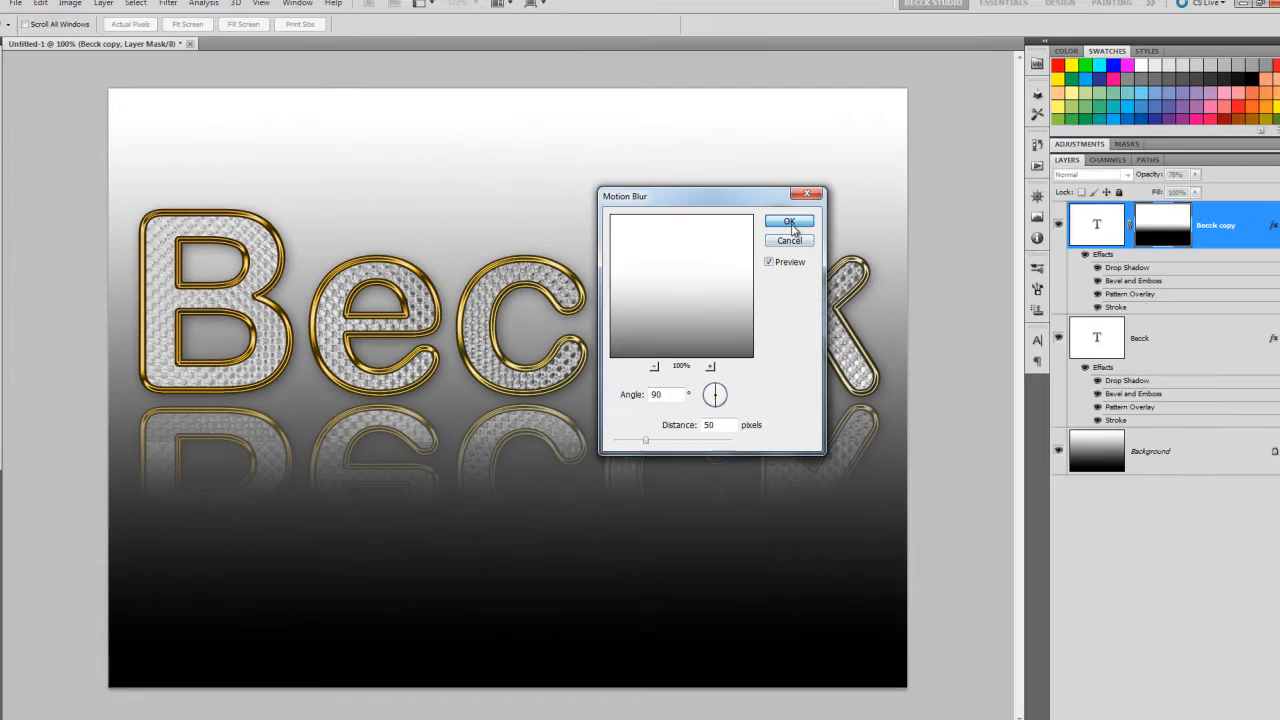
left_click(843, 215)
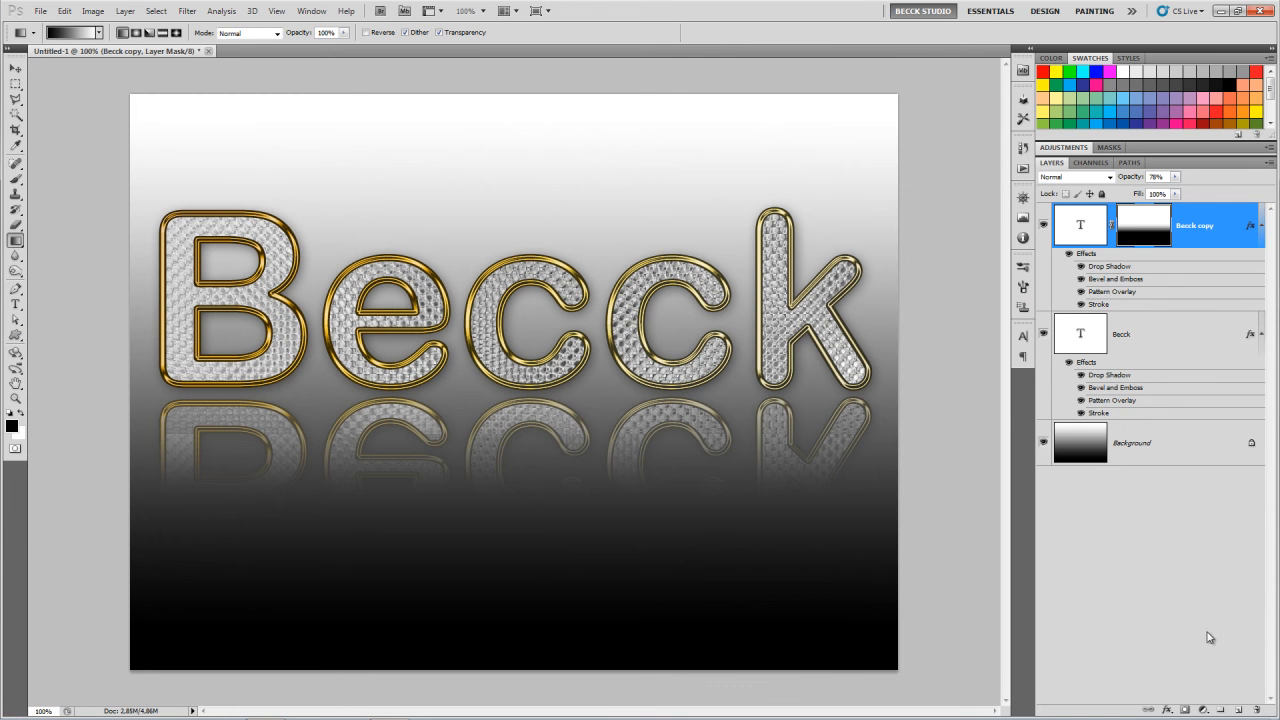
Create a new layer above the Becck copy and set up a soft round 20 px brush with white as the foreground colour
left_click(1237, 710)
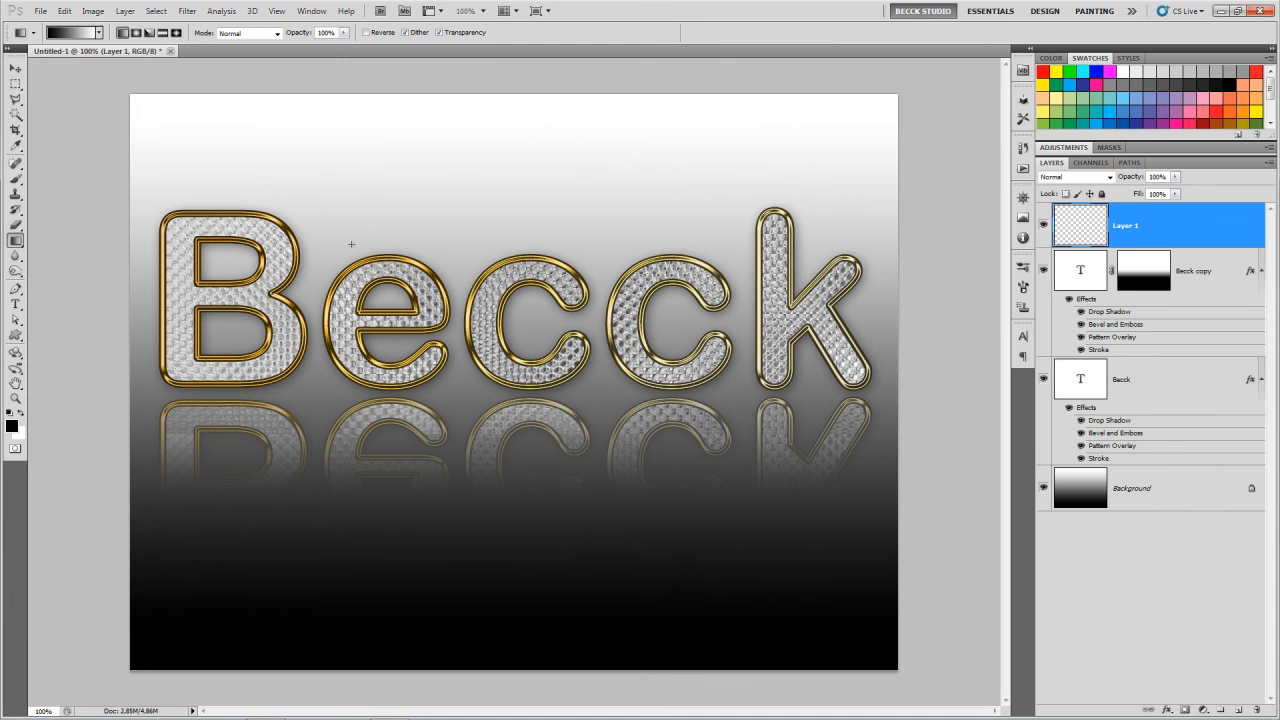
key("b")
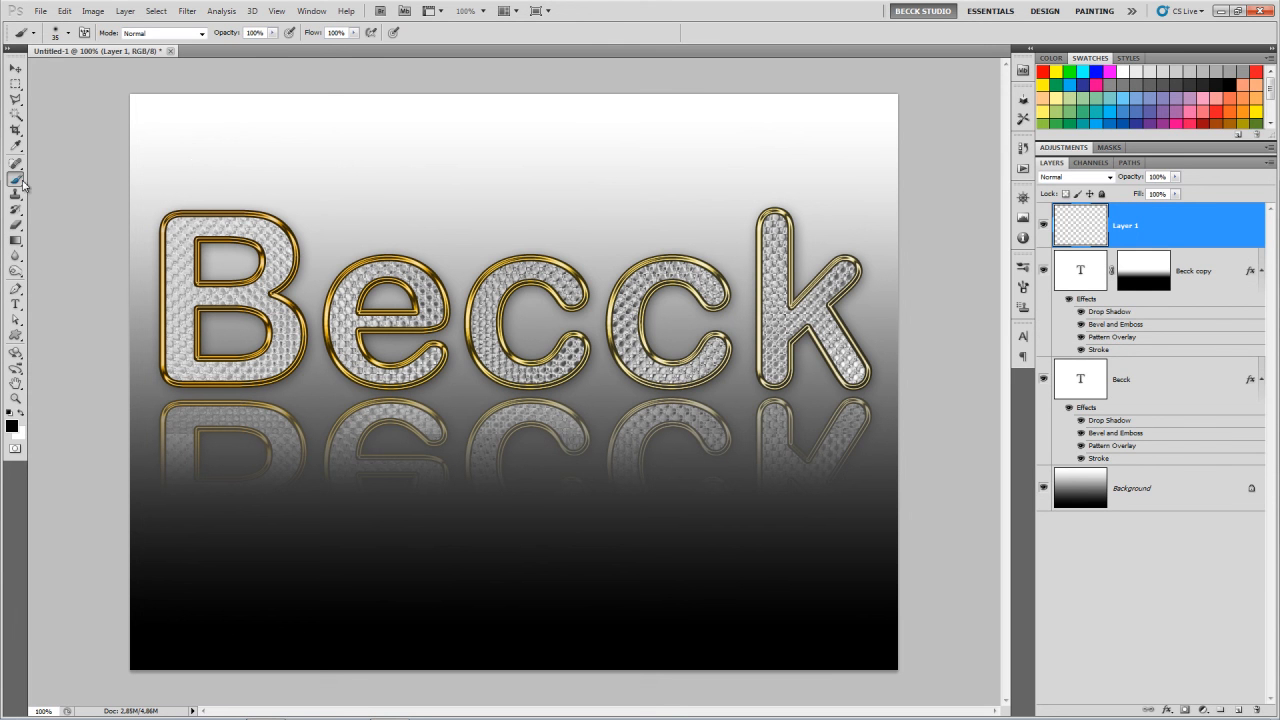
left_click(21, 414)
key("x")
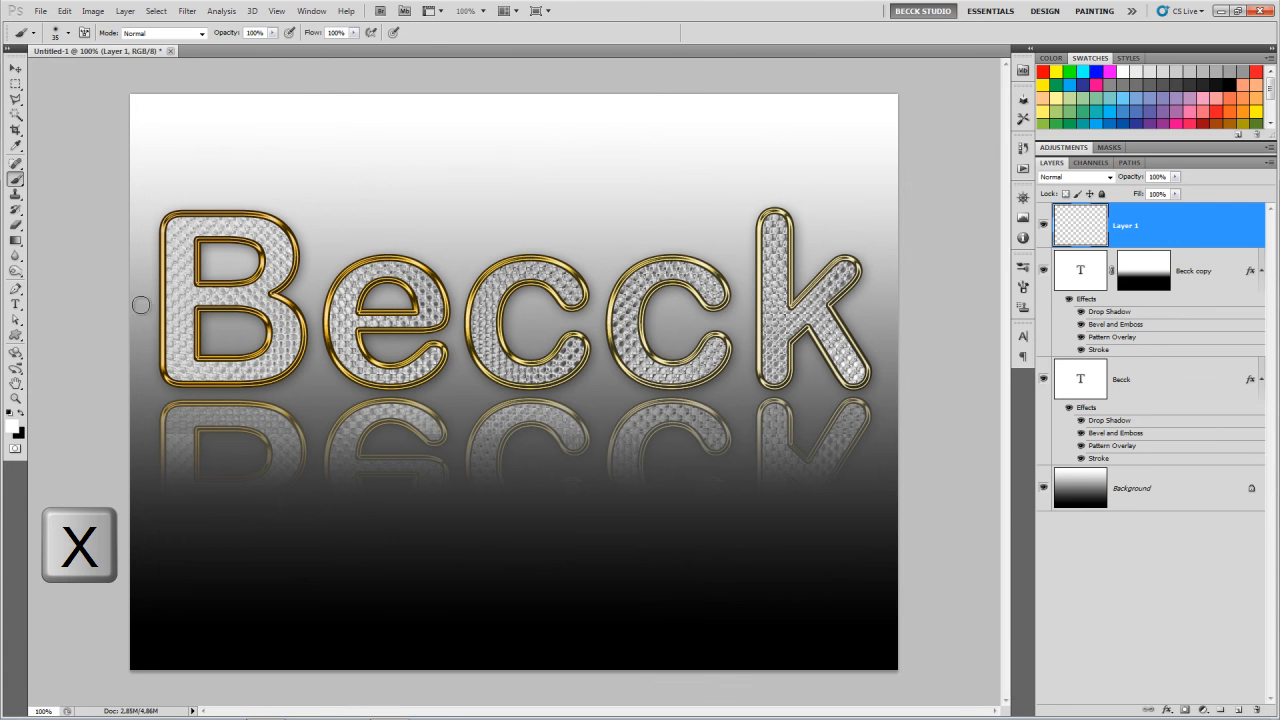
right_click(383, 177)
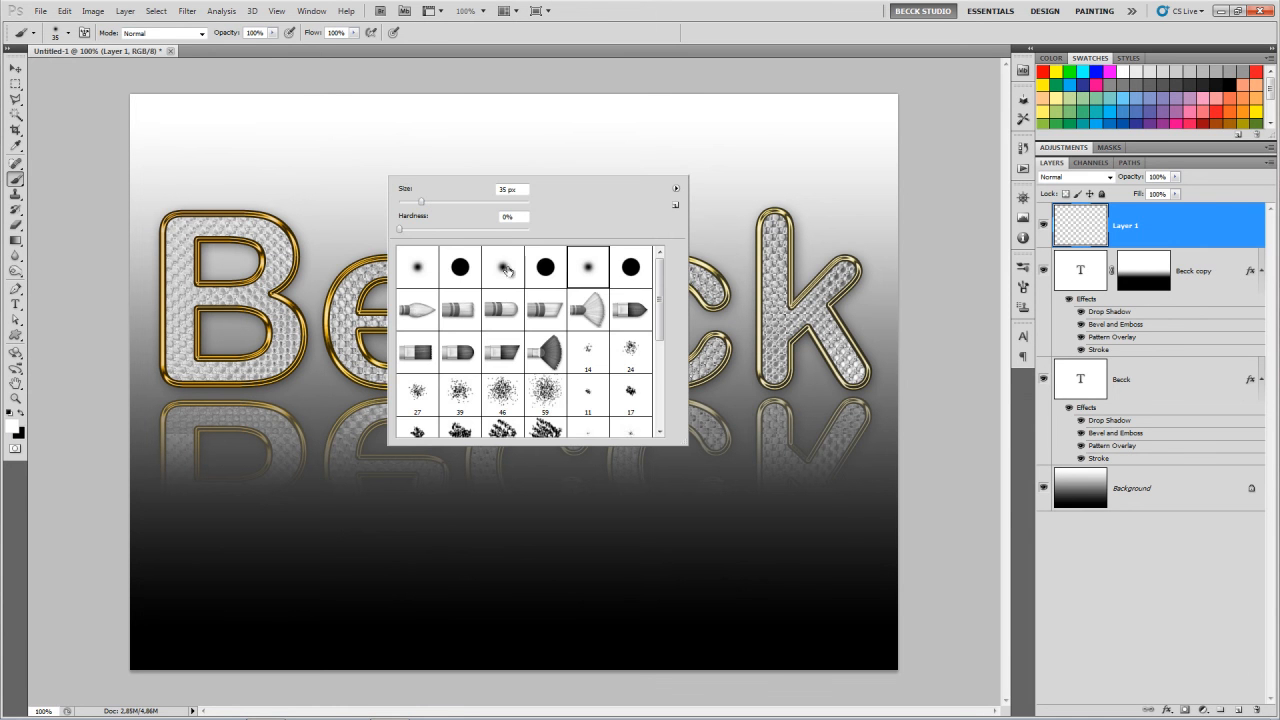
left_click(418, 270)
left_click_drag(421, 205, 417, 206)
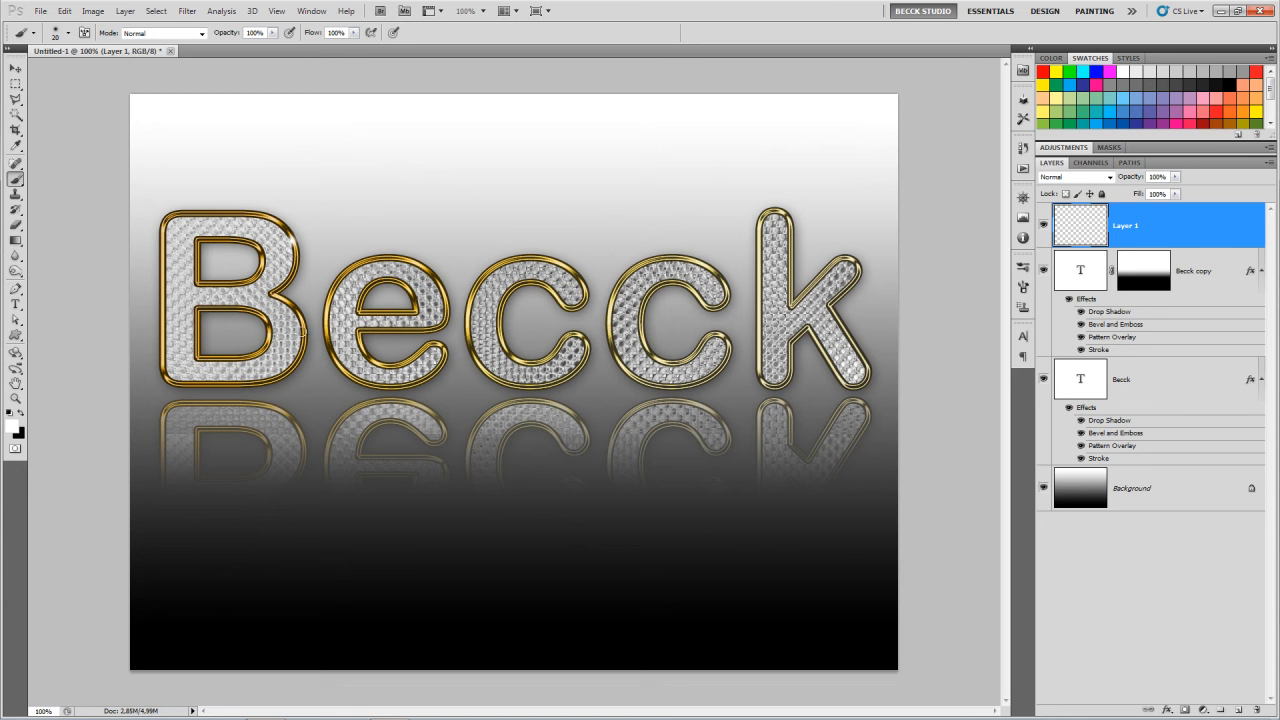
Paint single white sparkle dots on edges and corners of all five upright letters, enlarging the brush to 30 px after the first few
left_click(302, 335)
left_click(181, 236)
left_click(207, 285)
key("bracketright")
left_click(192, 383)
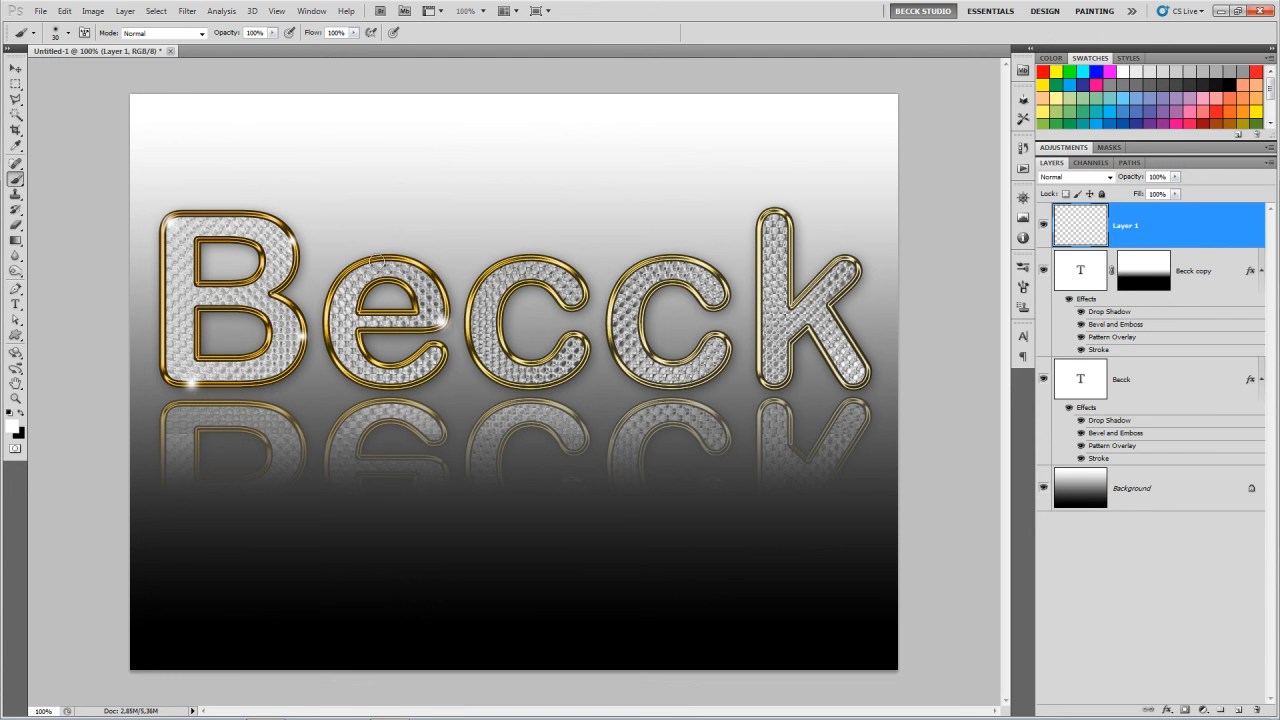
left_click(375, 259)
left_click(503, 342)
left_click(566, 377)
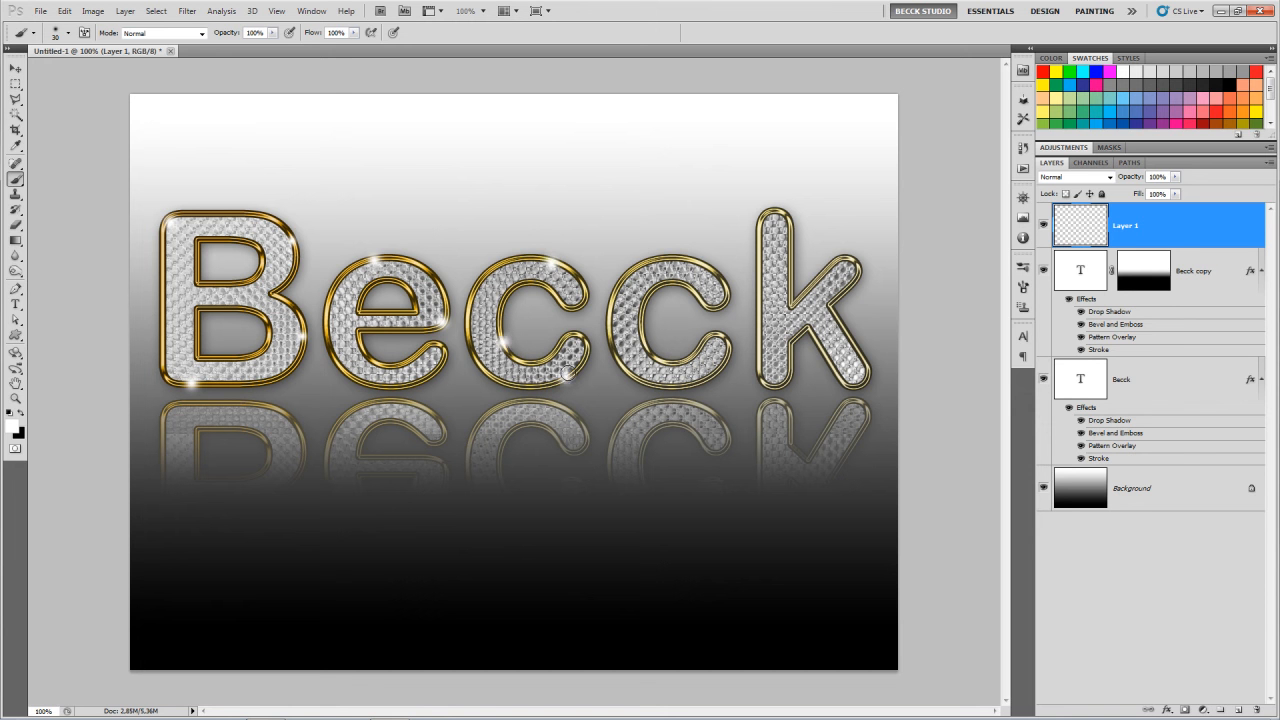
left_click(714, 279)
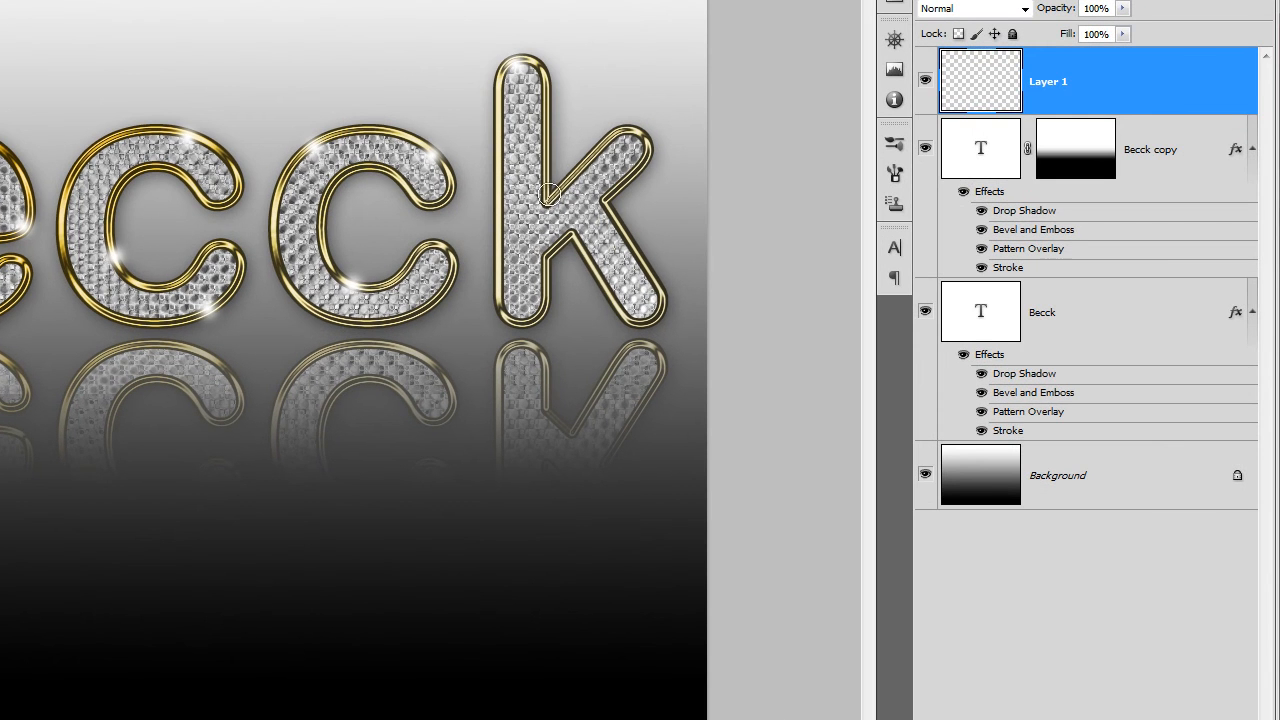
left_click(634, 157)
left_click(649, 306)
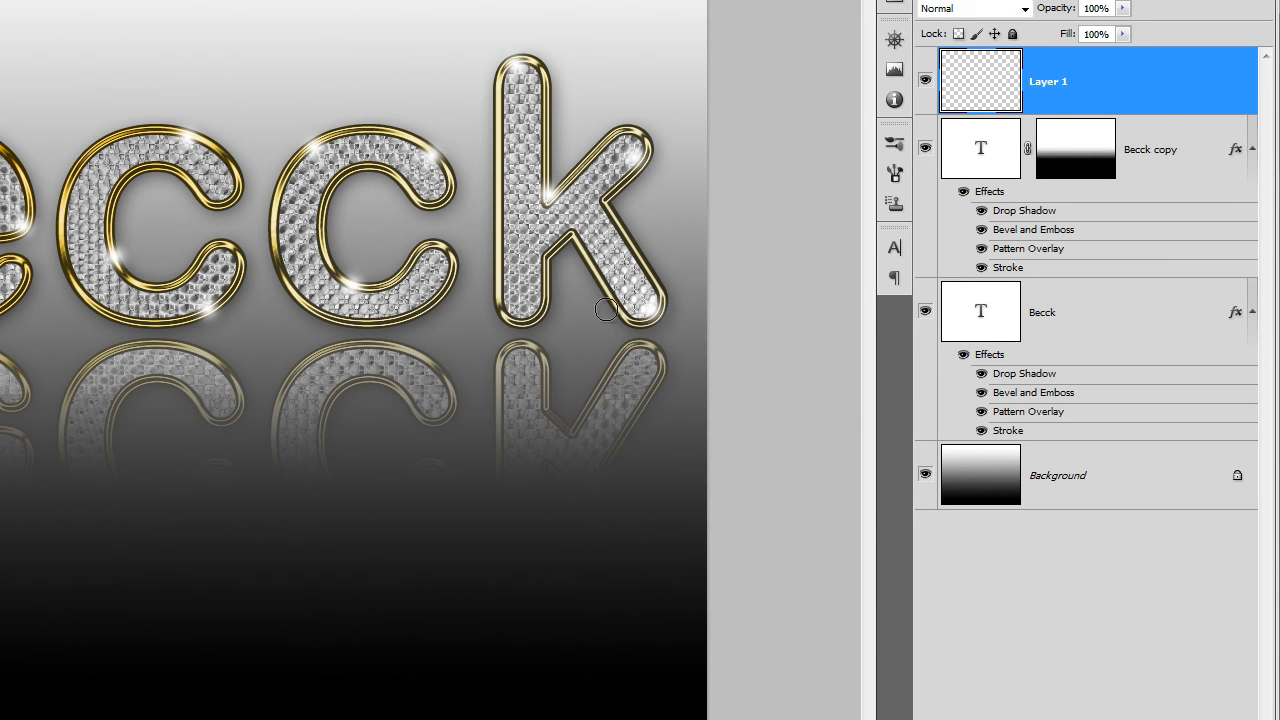
left_click(519, 319)
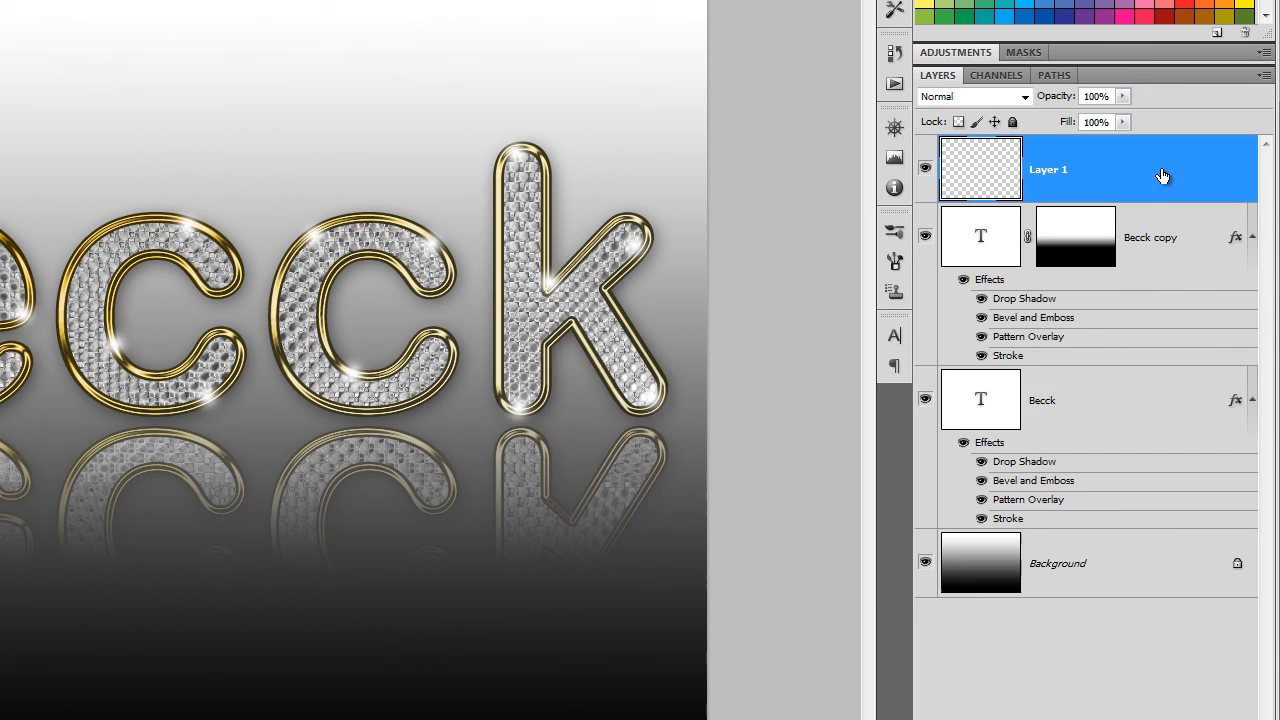
Enable an Outer Glow effect on the sparkle layer and show its settings
double_click(1160, 112)
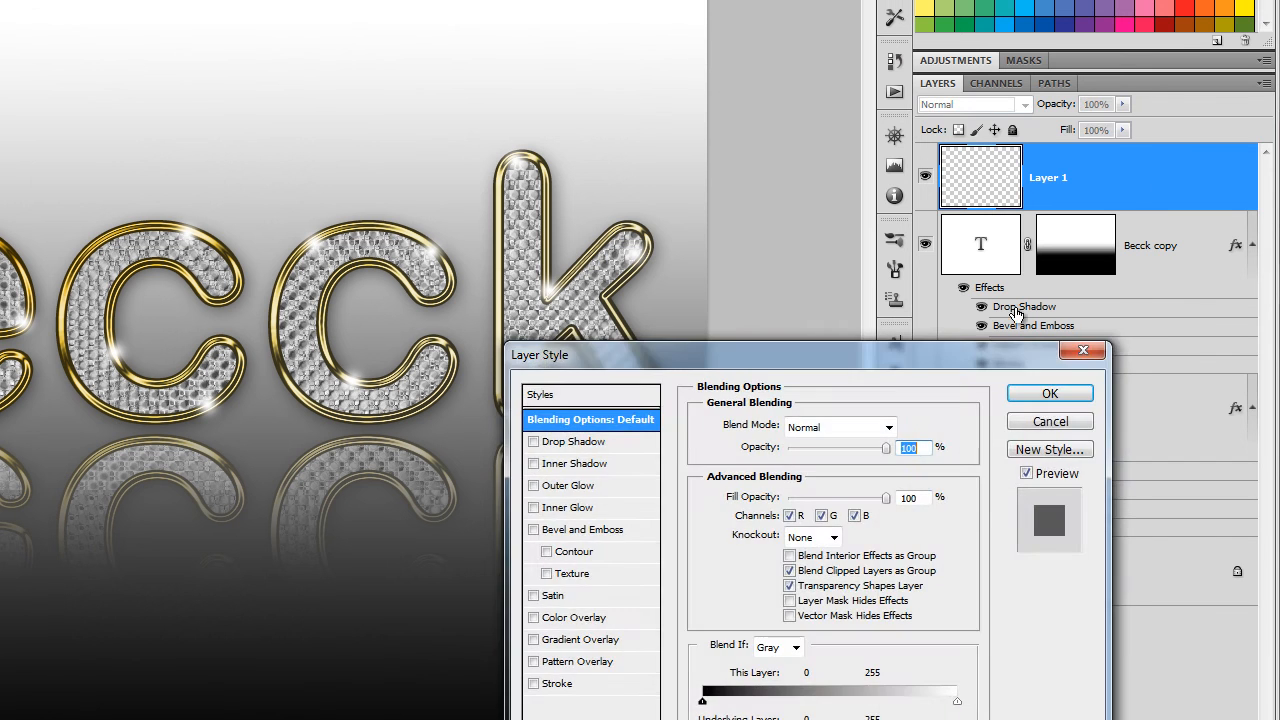
left_click(1050, 359)
double_click(1156, 200)
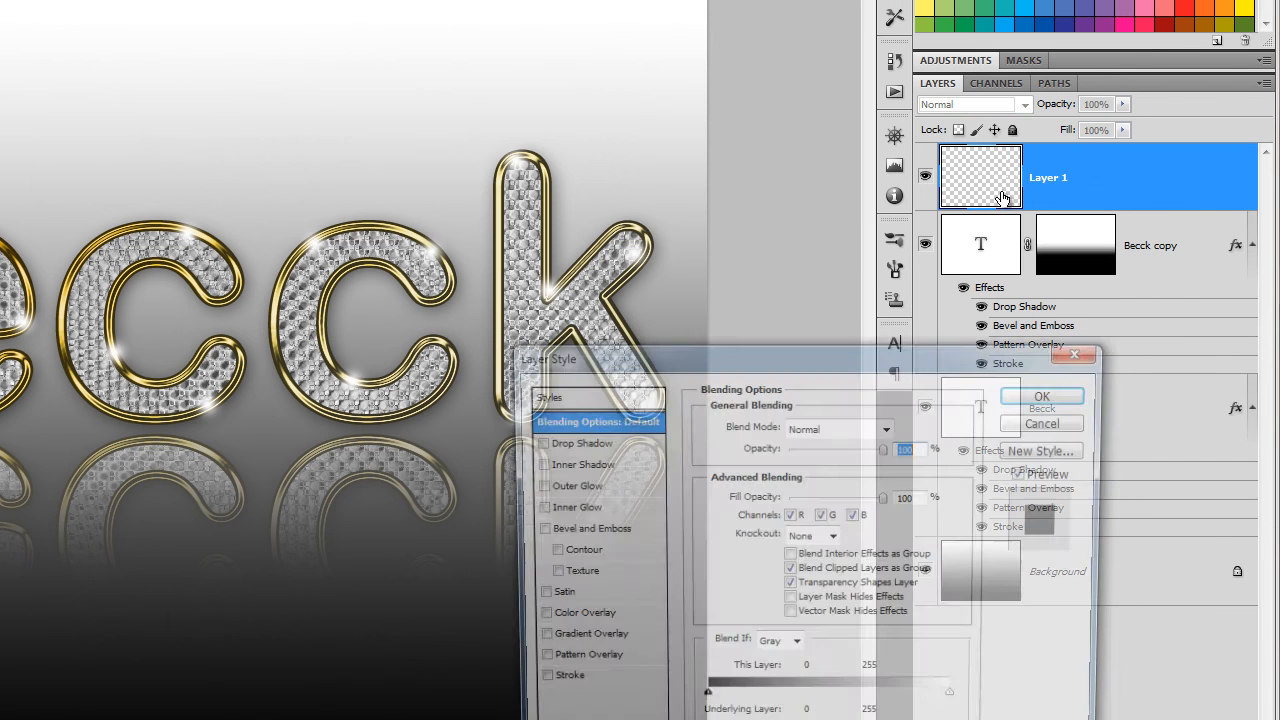
left_click_drag(834, 340, 872, 132)
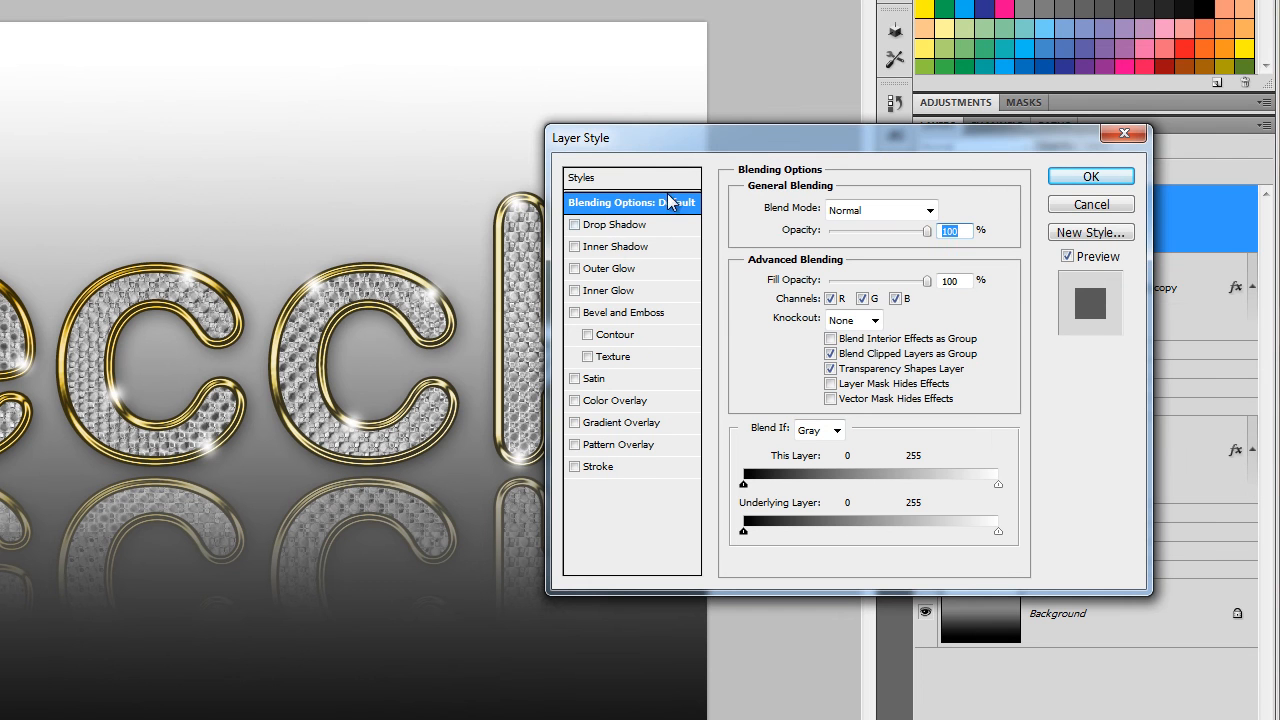
left_click(575, 268)
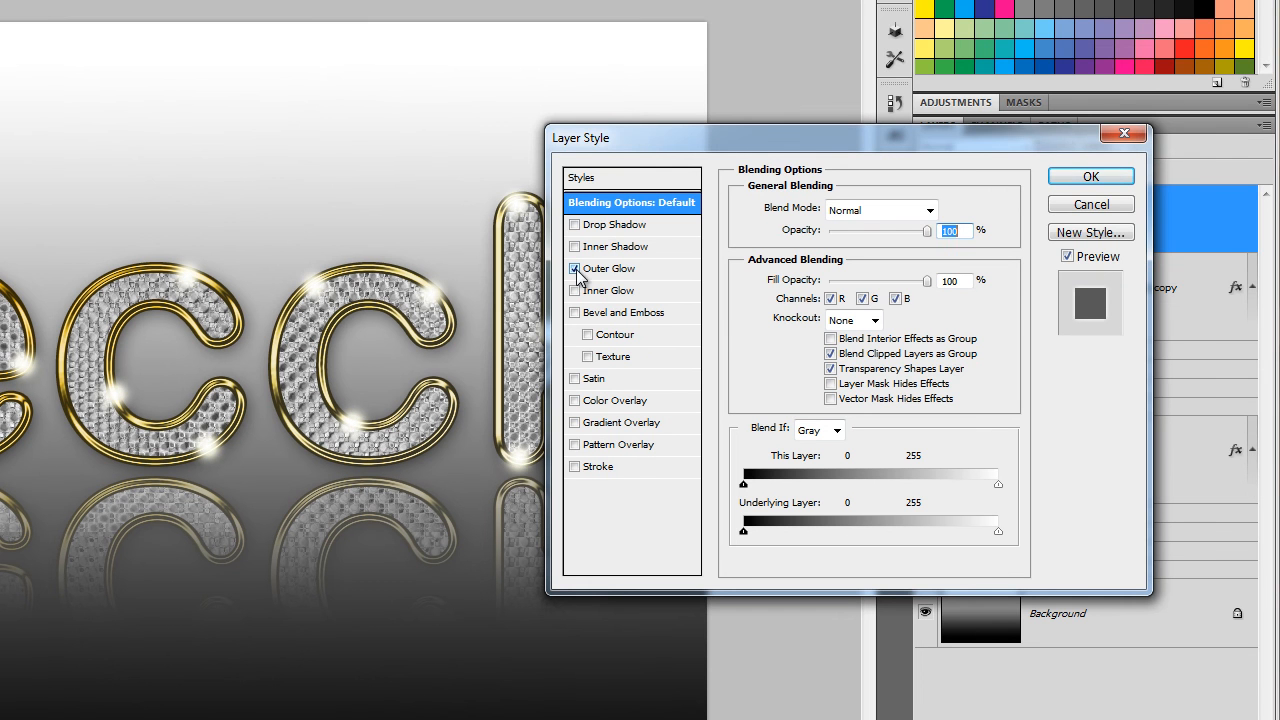
left_click(651, 272)
Change the sparkles' Outer Glow to a more saturated yellow and lower the glow's opacity
left_click(783, 276)
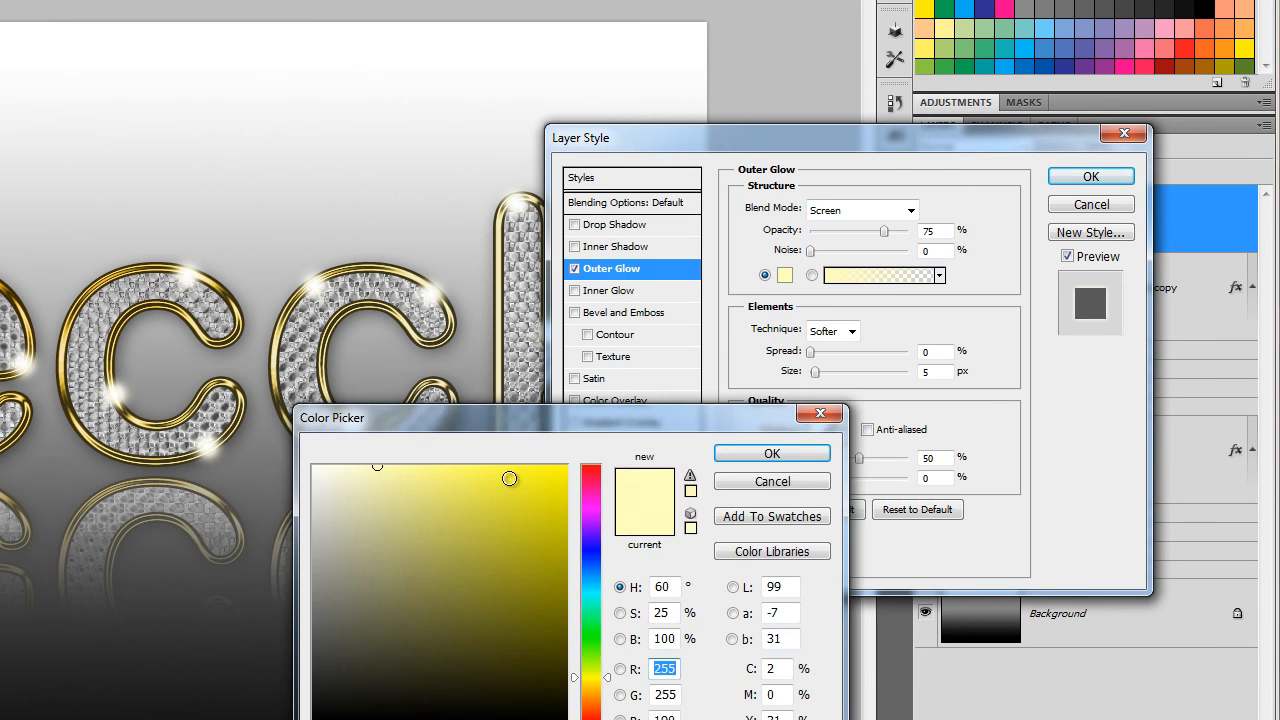
left_click(442, 471)
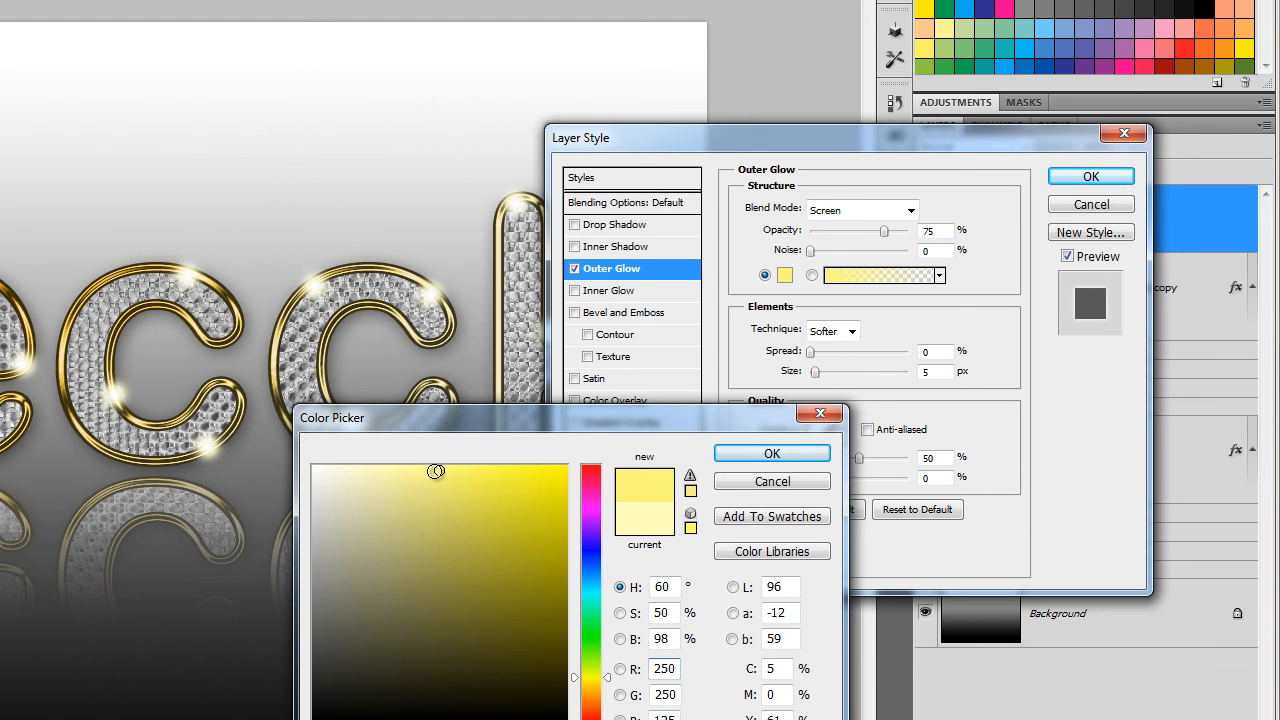
left_click(459, 468)
left_click(745, 455)
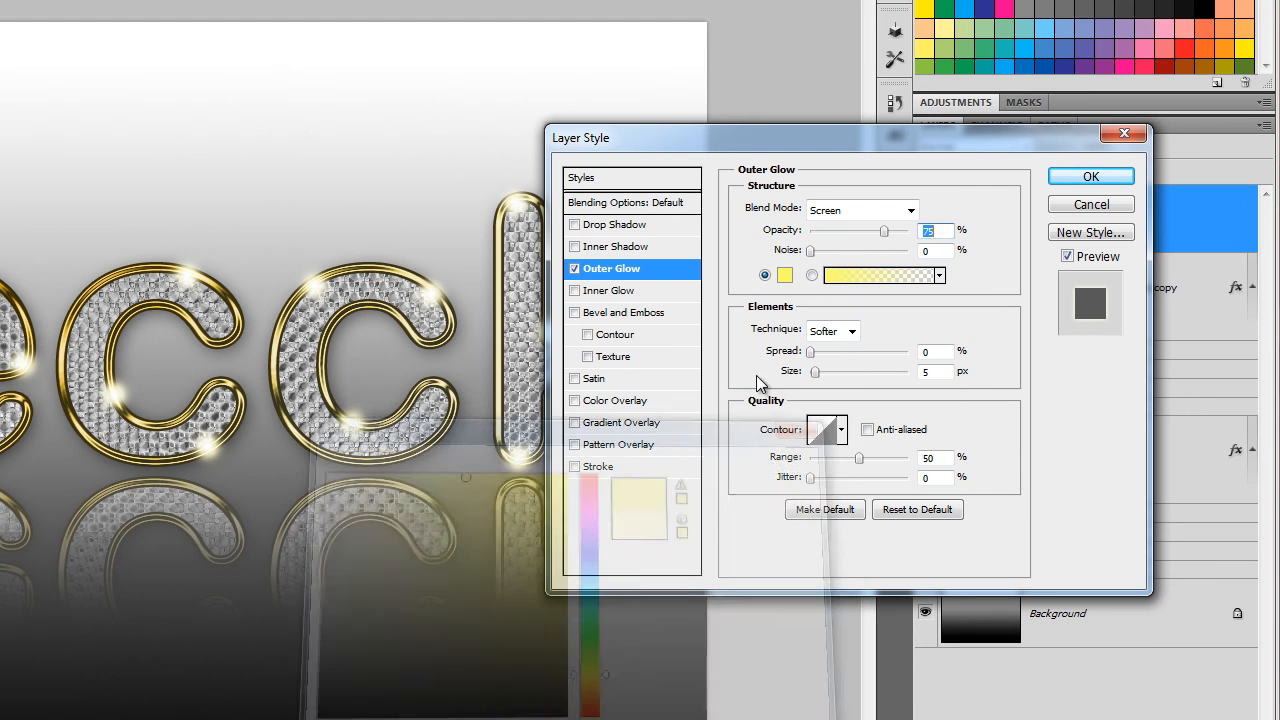
left_click_drag(885, 239, 846, 241)
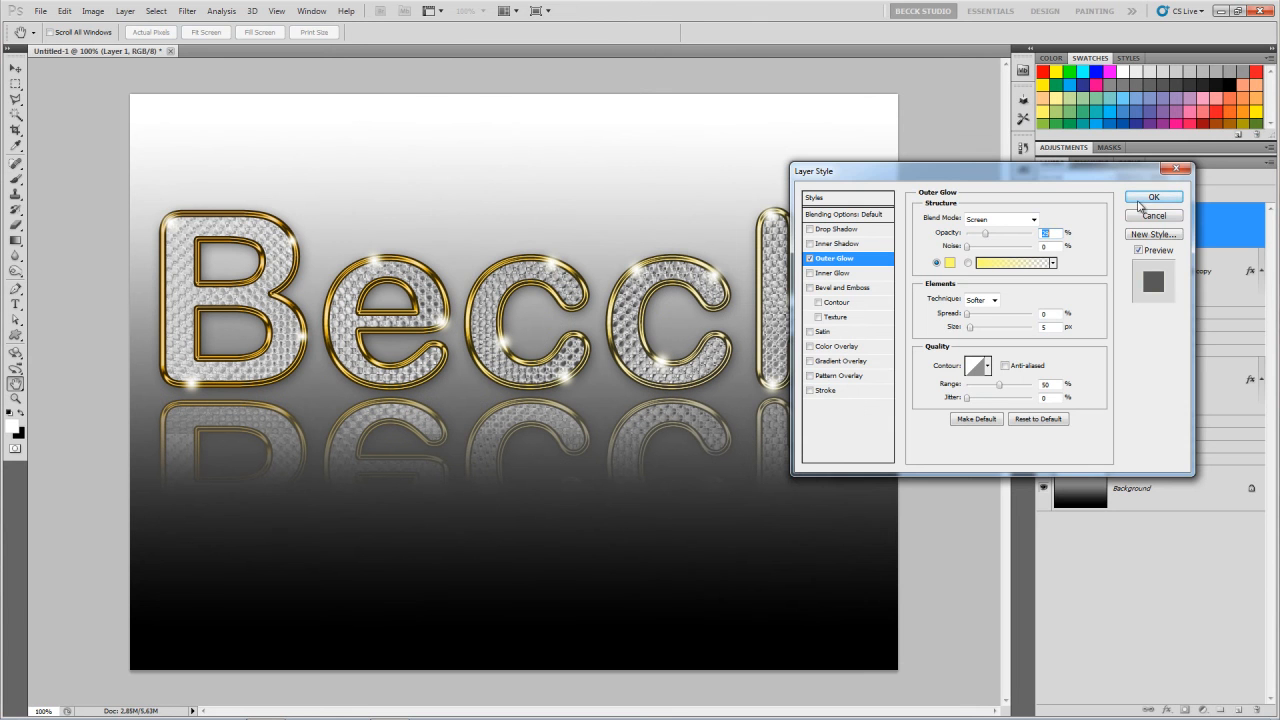
left_click(1148, 200)
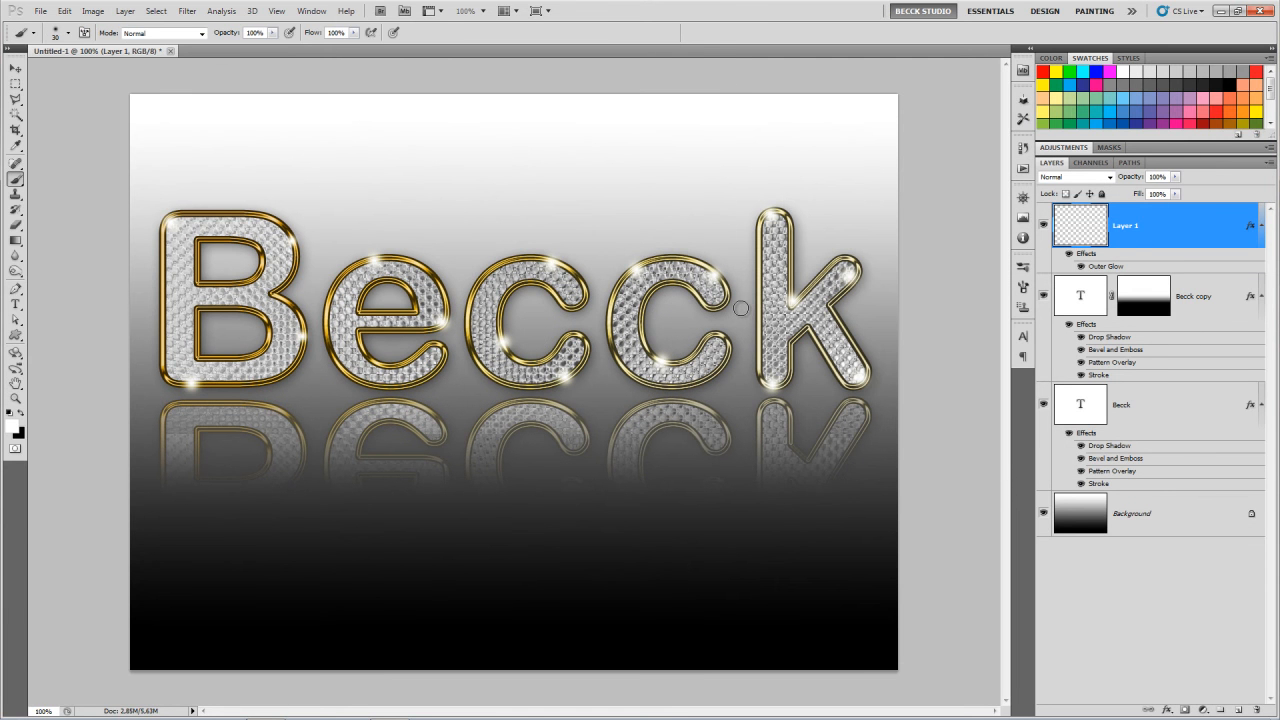
View the finished artwork in full-screen mode, fitted to the screen
key("f")
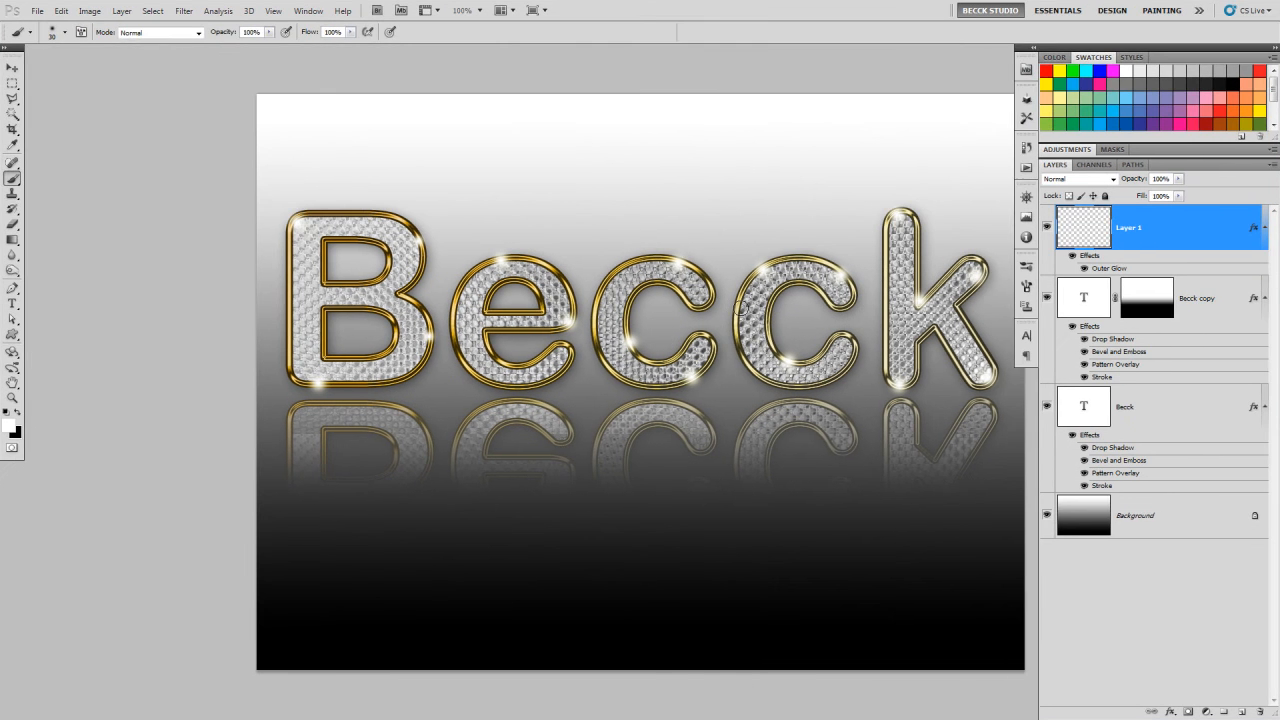
key("f")
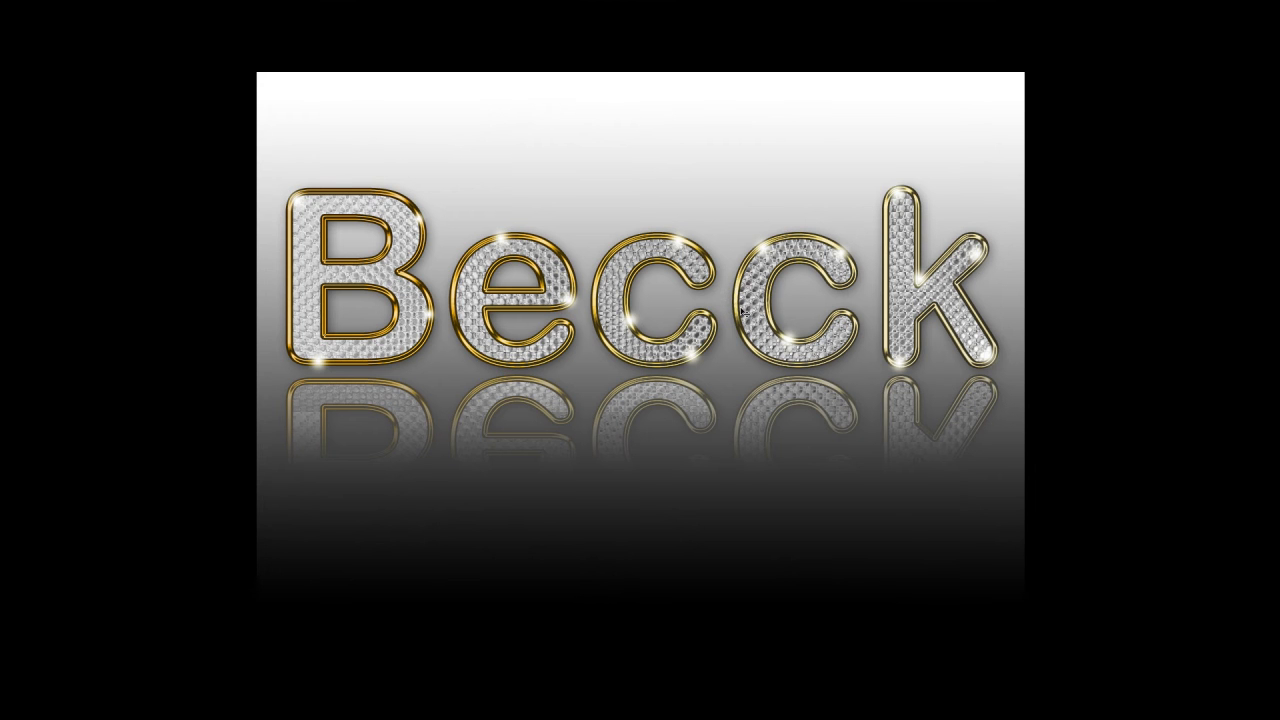
key("ctrl+0")
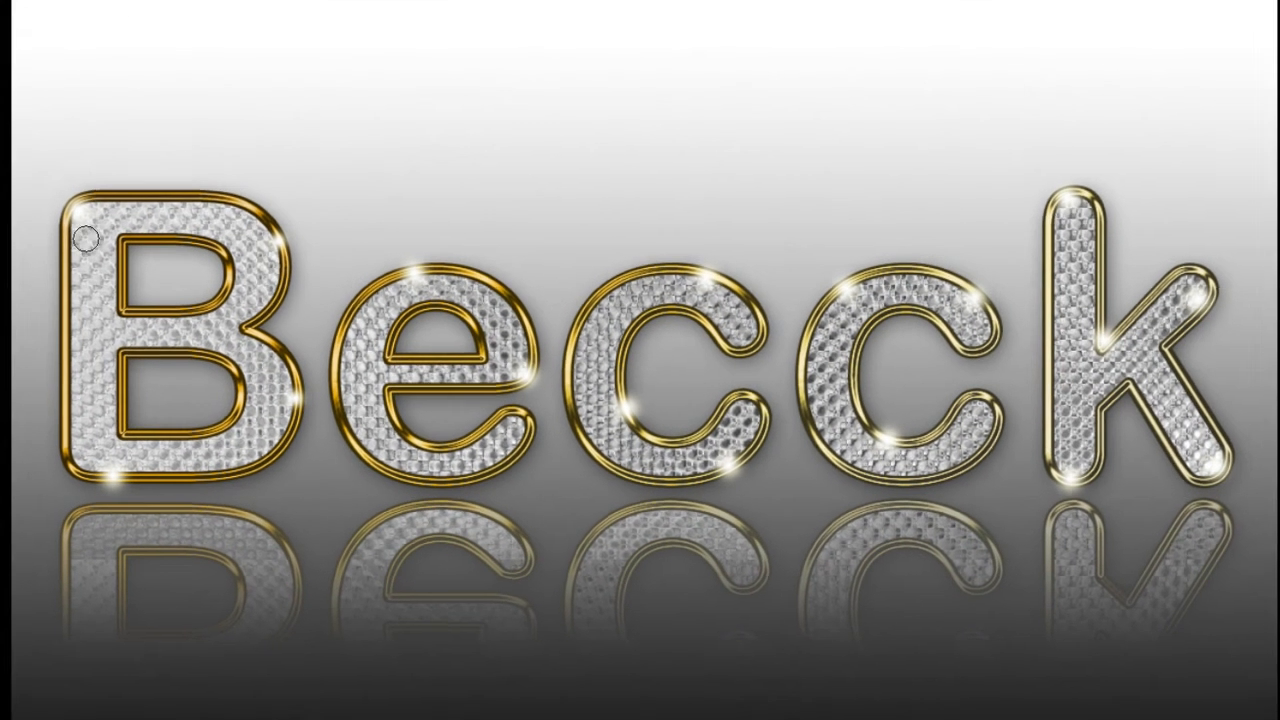